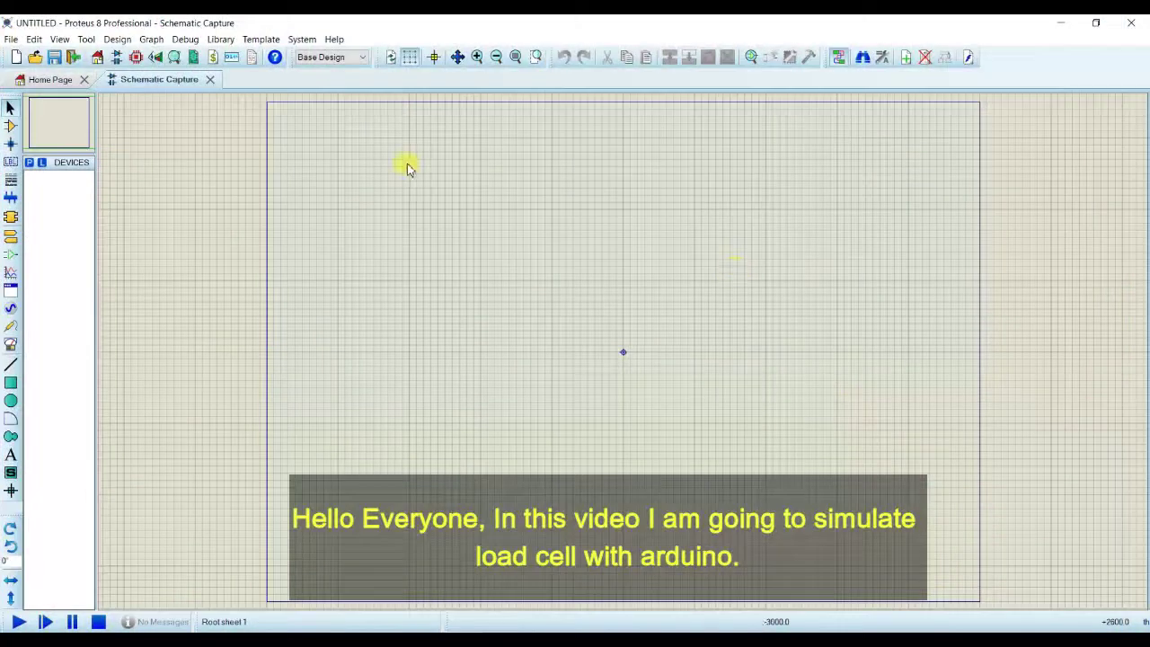
# Find the PROTUINO UNO board by searching the component library for "uno" and place it in the left part of the sheet
pyautogui.click(28, 166)
pyautogui.write('uno')
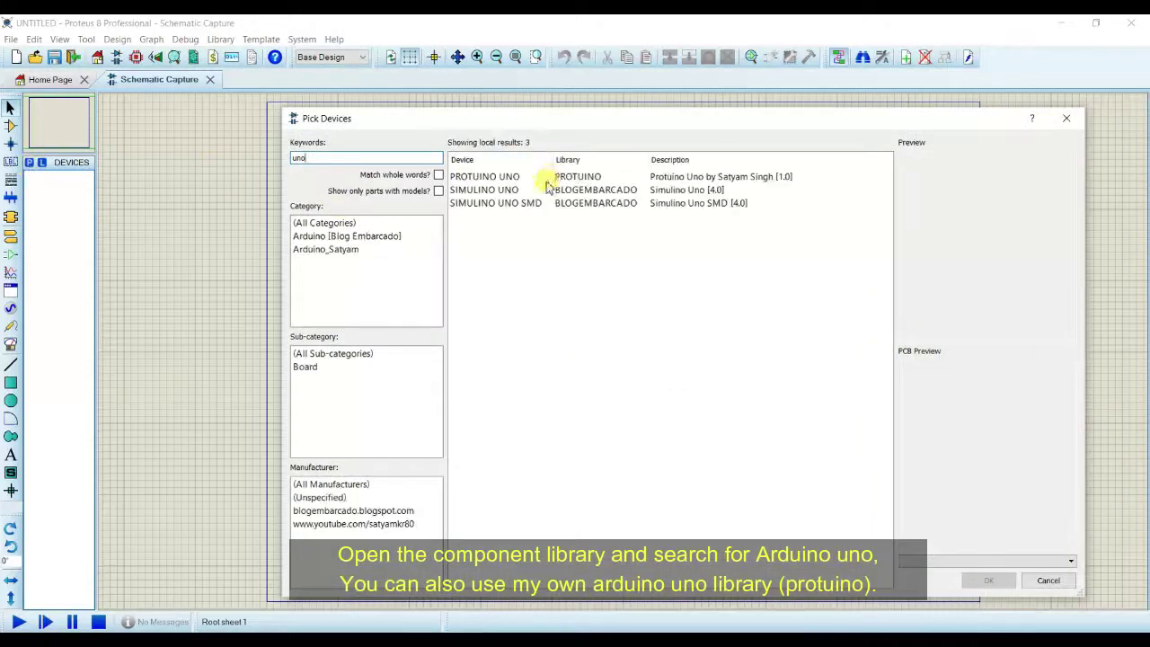
pyautogui.click(505, 177)
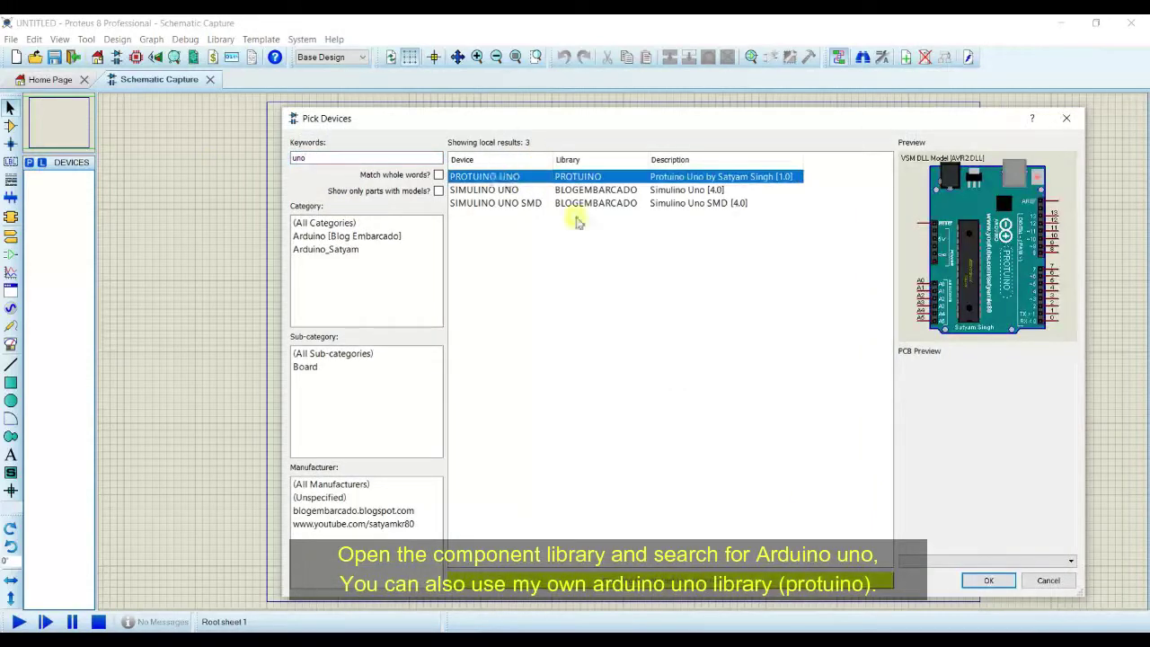
pyautogui.click(982, 580)
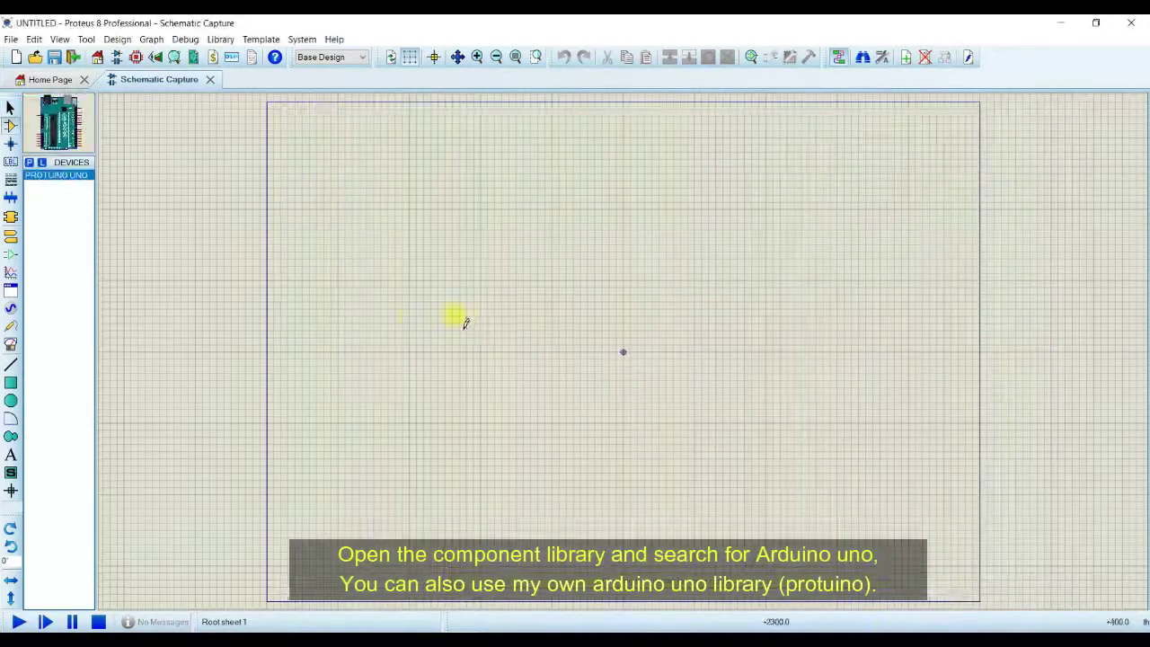
pyautogui.click(405, 318)
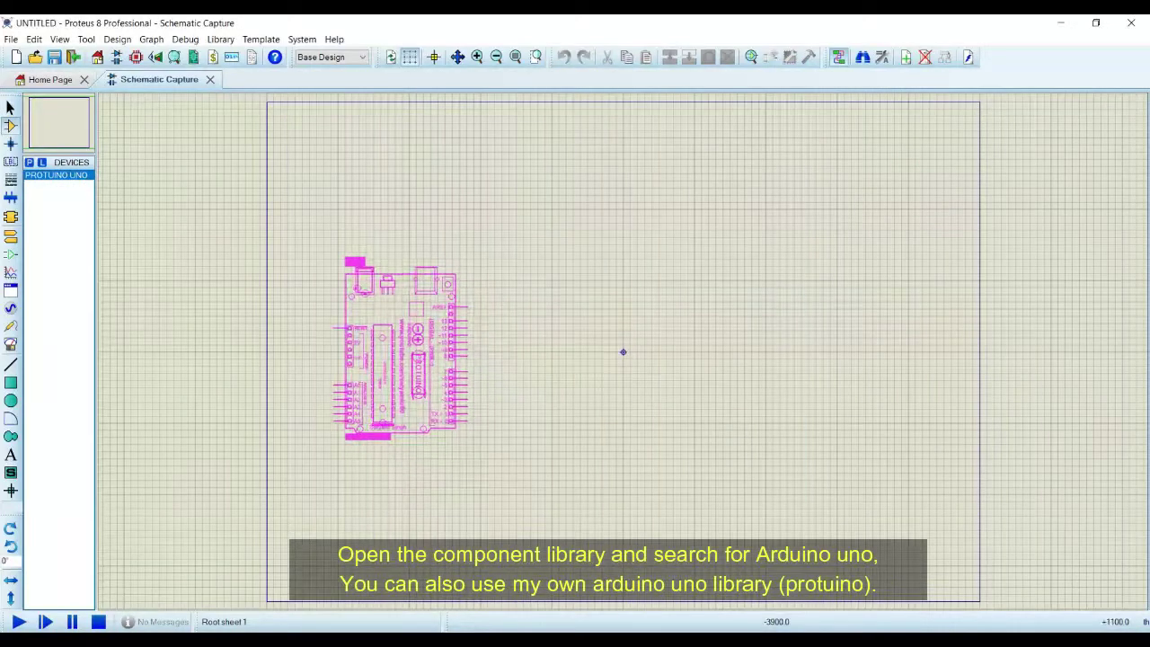
pyautogui.click(347, 275)
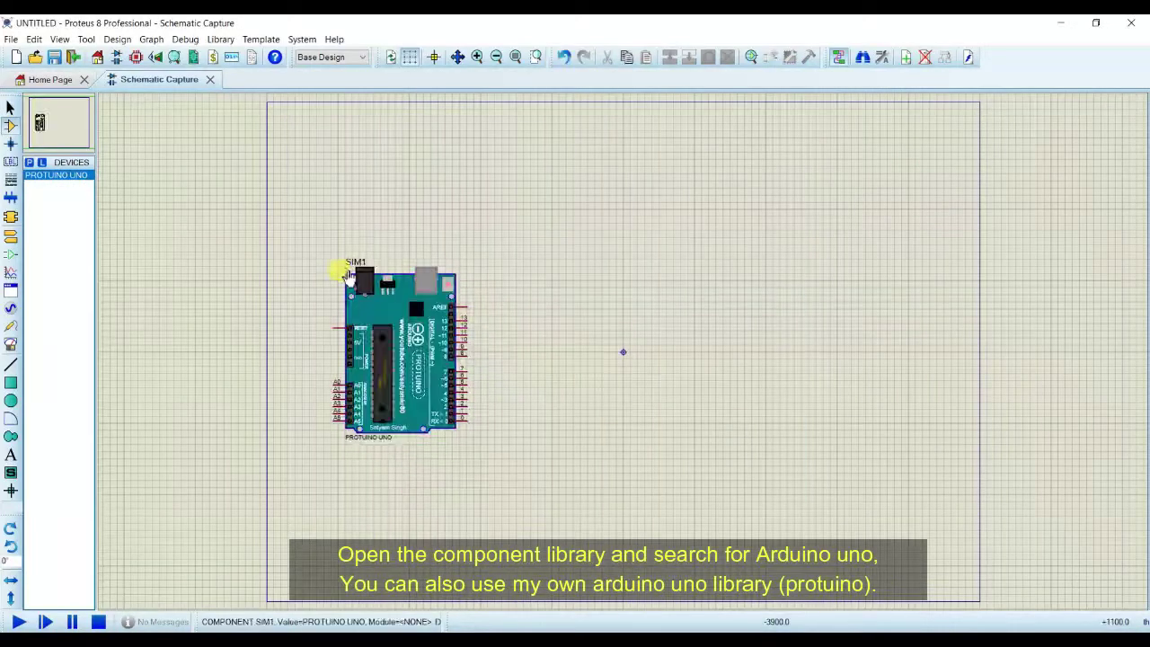
# Add the HX711 converter from the component library, place it right of the Arduino board, and X-mirror it
pyautogui.click(478, 58)
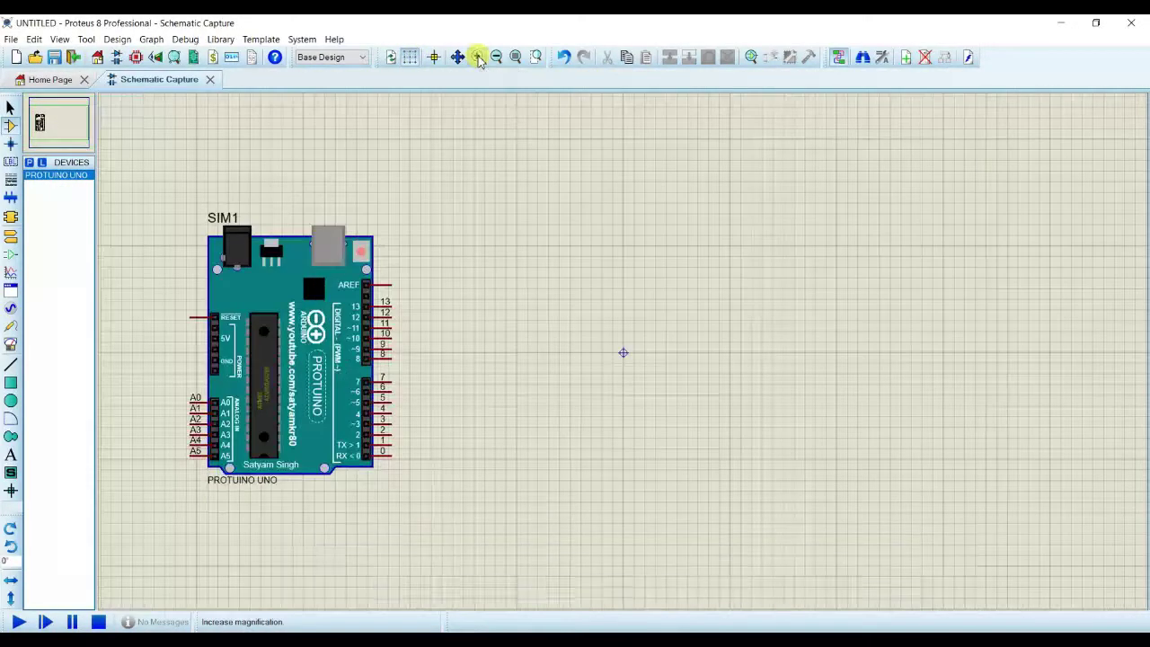
pyautogui.click(29, 163)
pyautogui.write('HX711')
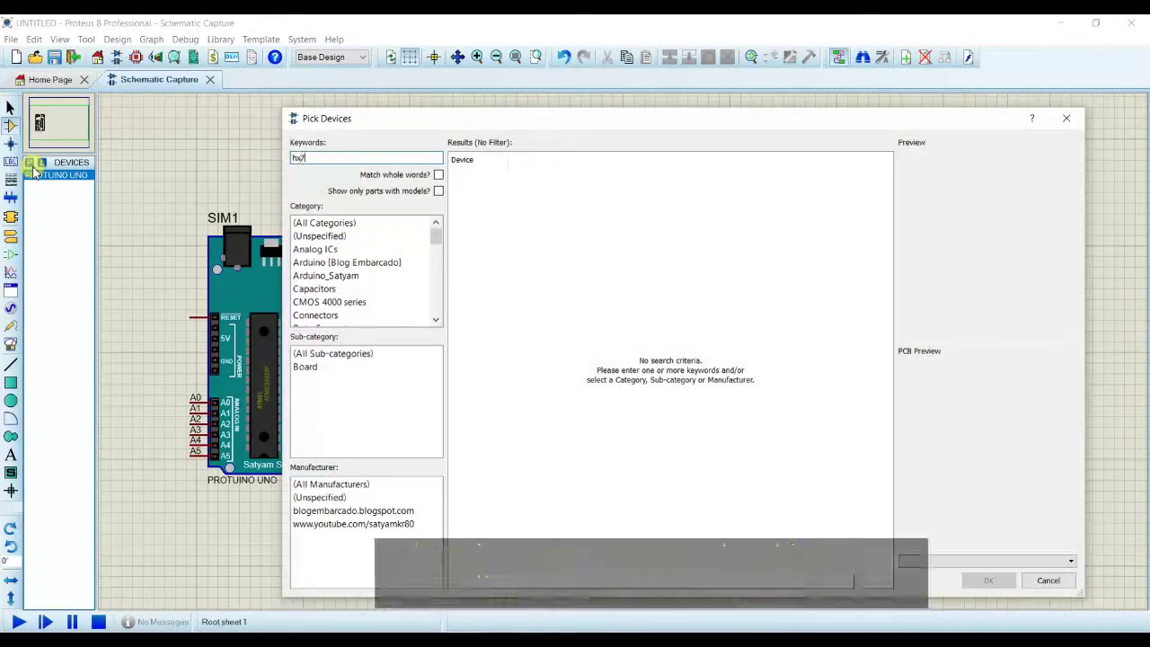
pyautogui.press('Return')
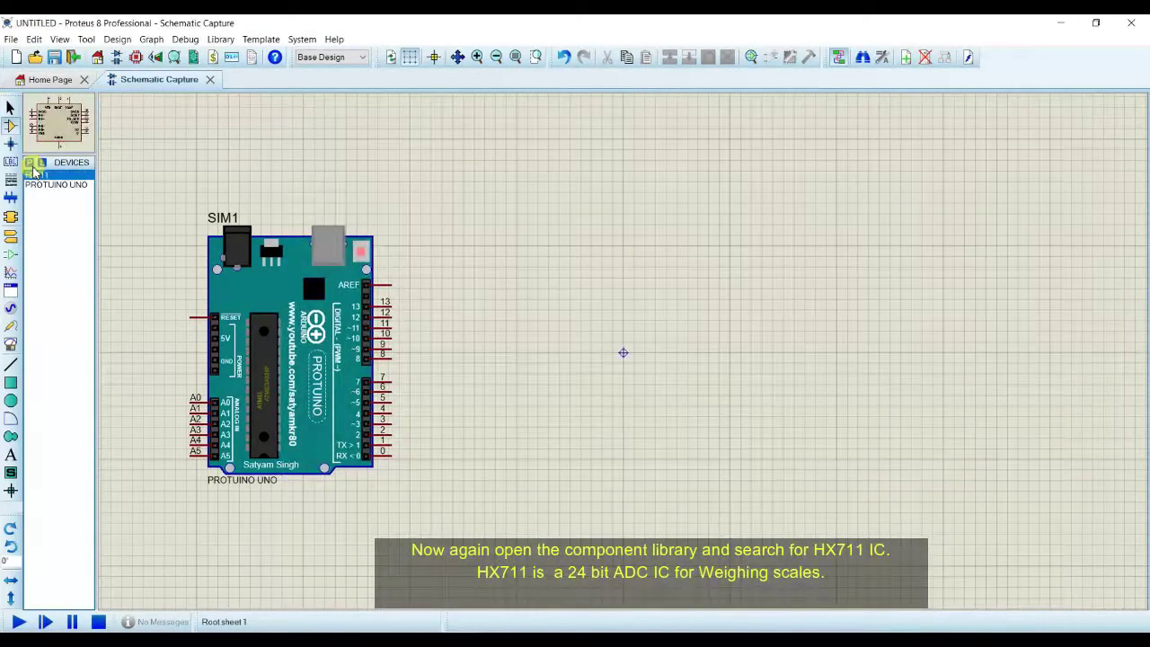
pyautogui.click(636, 426)
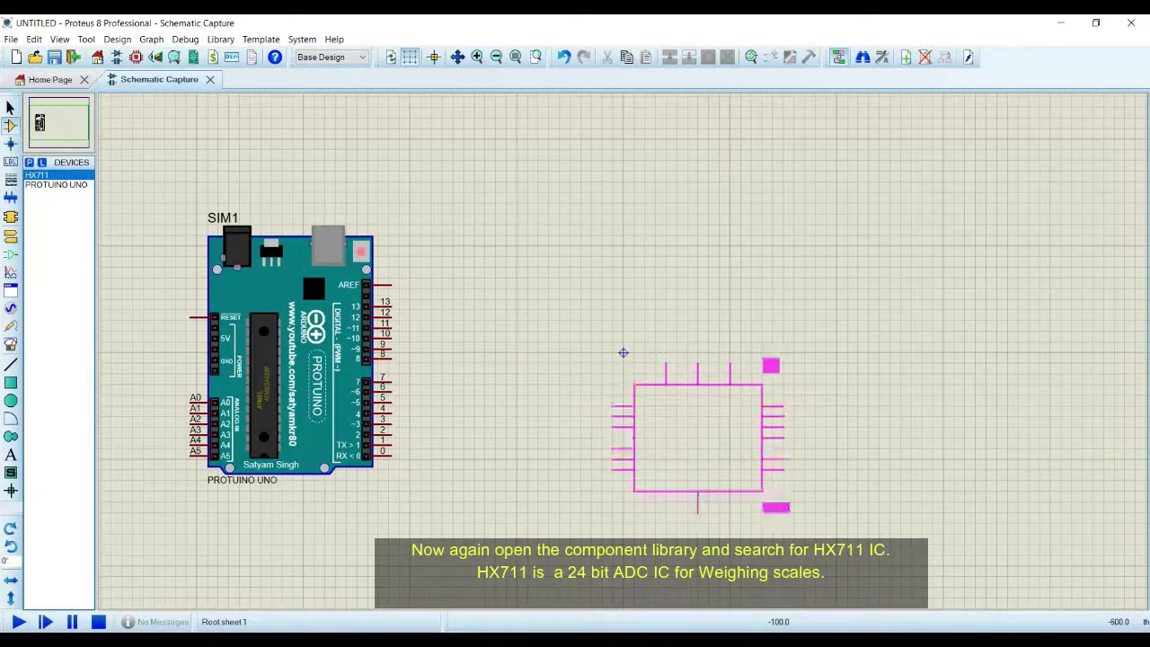
pyautogui.click(624, 418)
pyautogui.rightClick(651, 449)
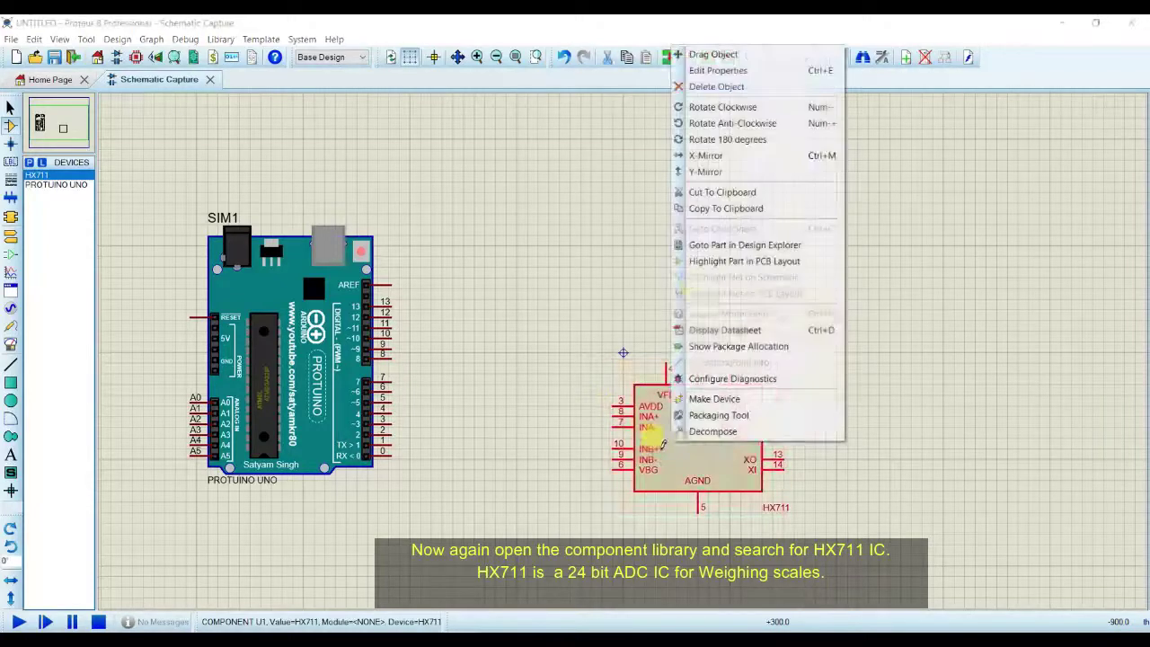
pyautogui.click(705, 155)
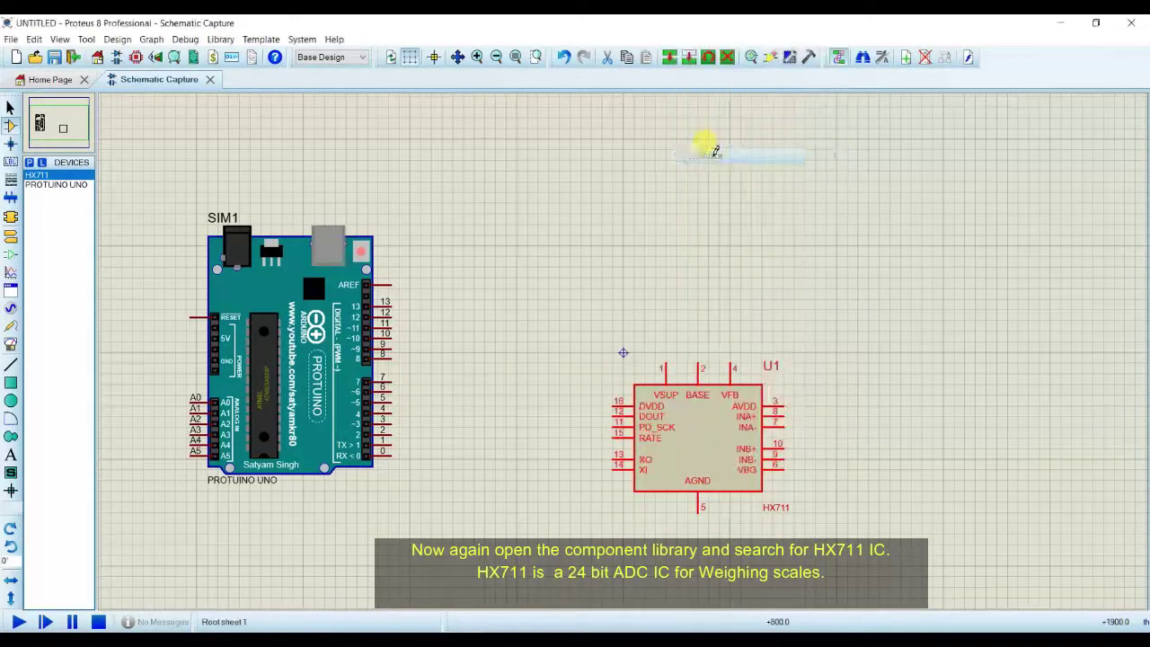
# Find the LOADCELL sensor by searching the component library for "load cell" and place it to the right of the HX711
pyautogui.click(30, 162)
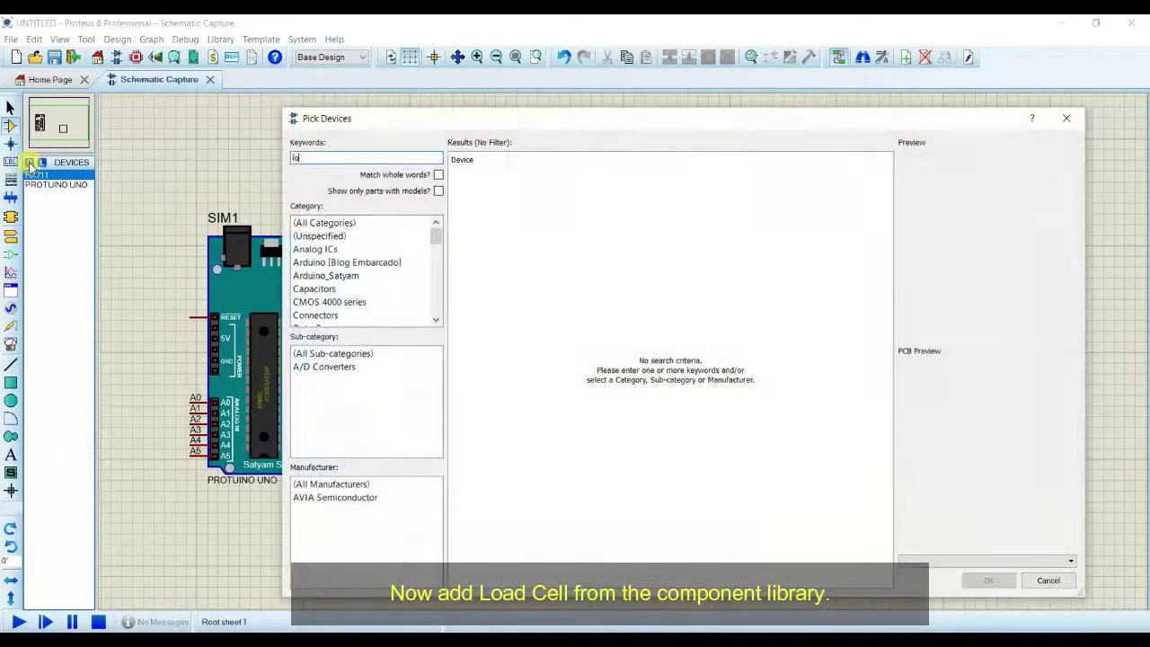
pyautogui.write('load cell')
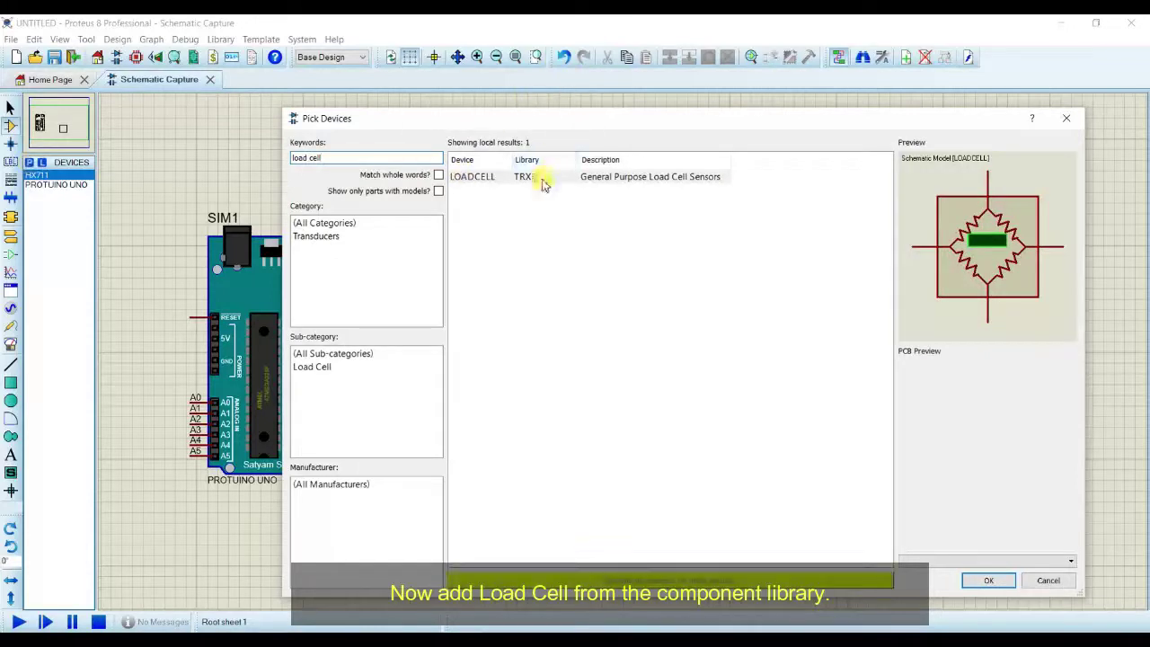
pyautogui.click(542, 186)
pyautogui.click(985, 579)
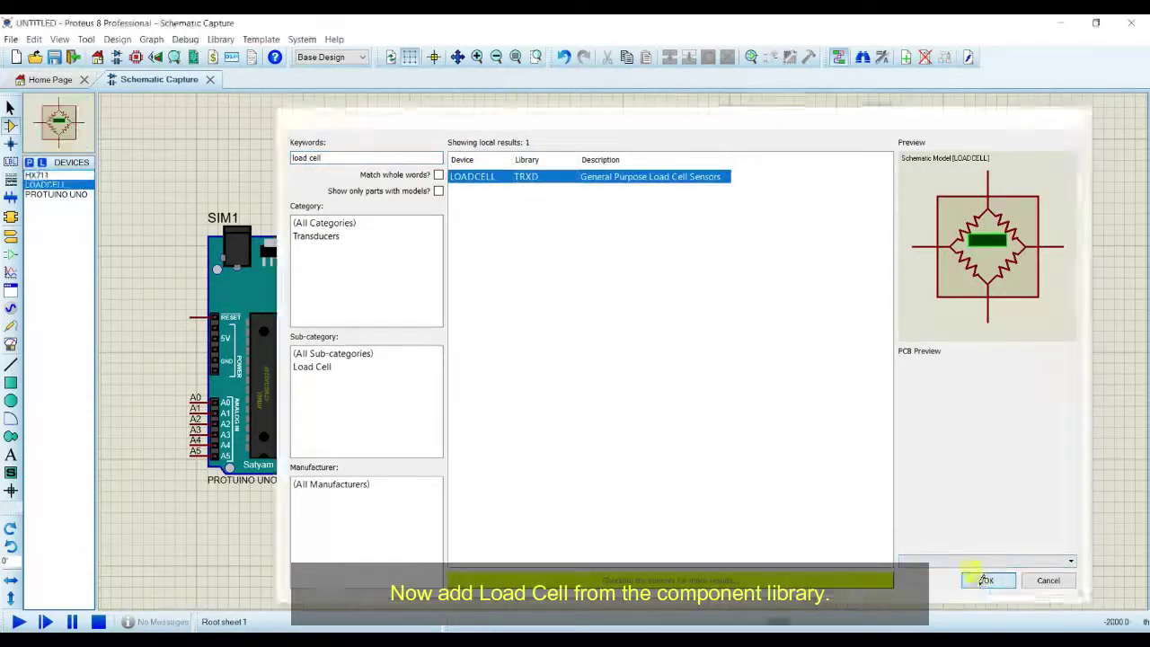
pyautogui.click(932, 454)
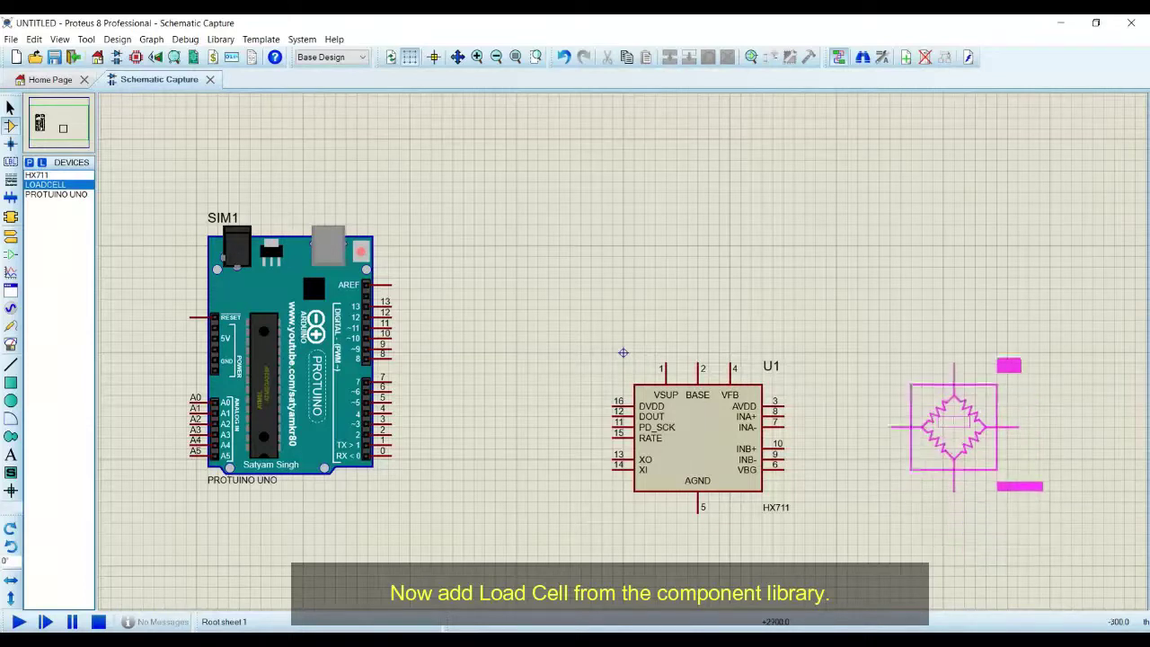
pyautogui.click(907, 386)
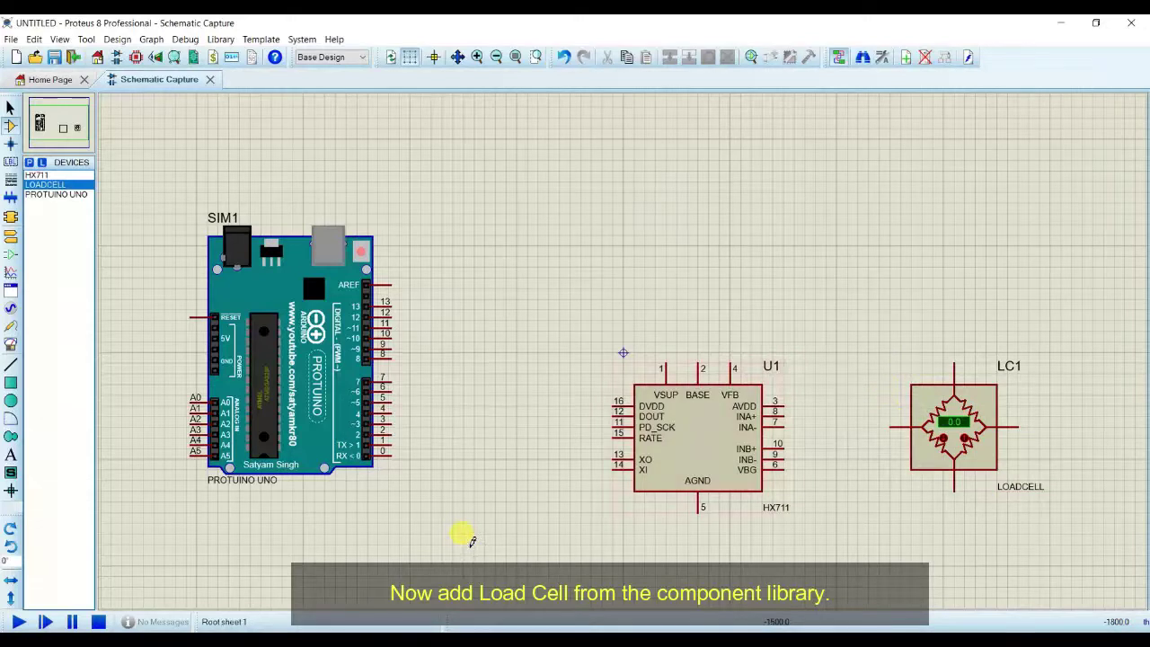
# Find the 2N4403 PNP transistor in the component library and place it above the HX711
pyautogui.click(30, 164)
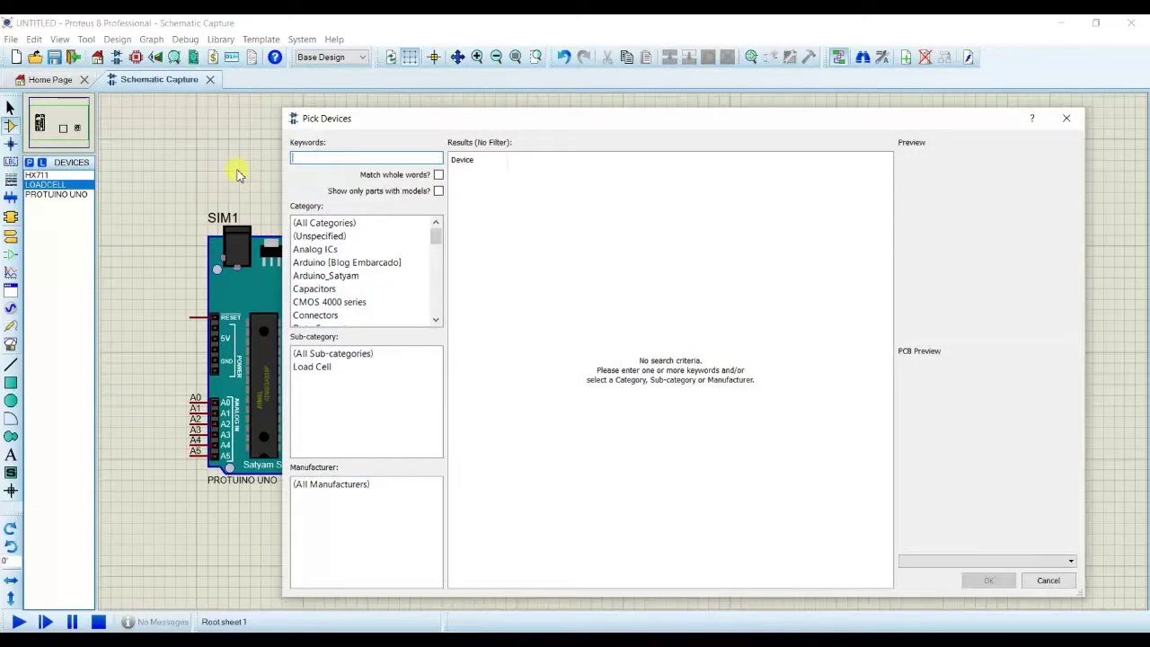
pyautogui.write('2n4403')
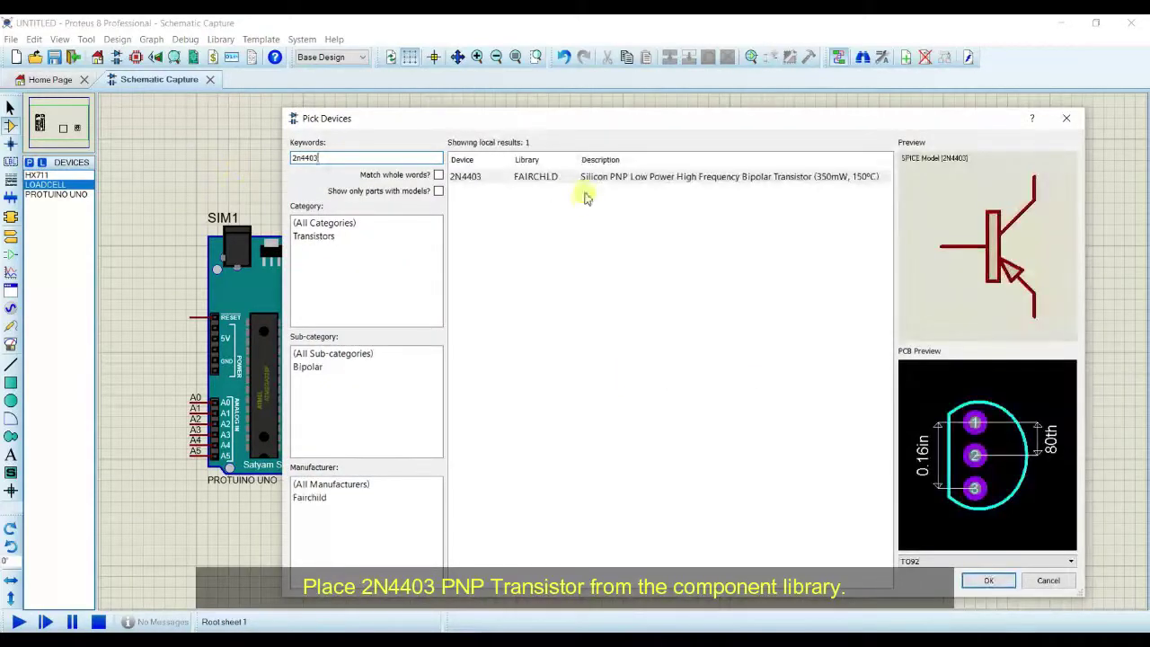
pyautogui.click(979, 580)
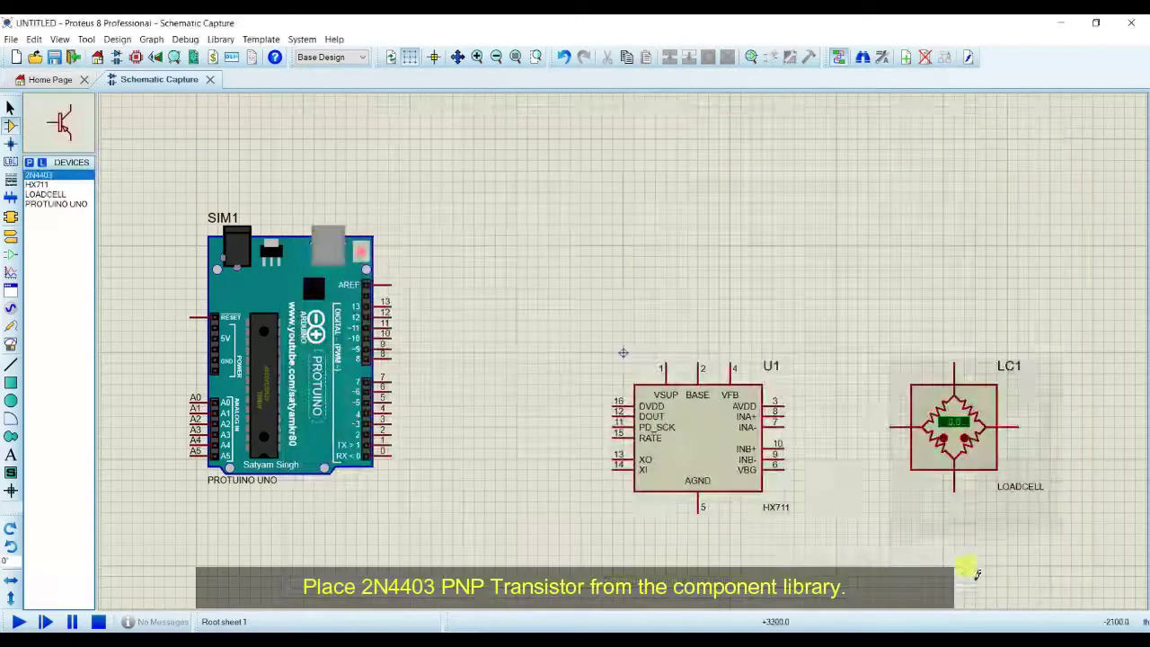
pyautogui.click(693, 282)
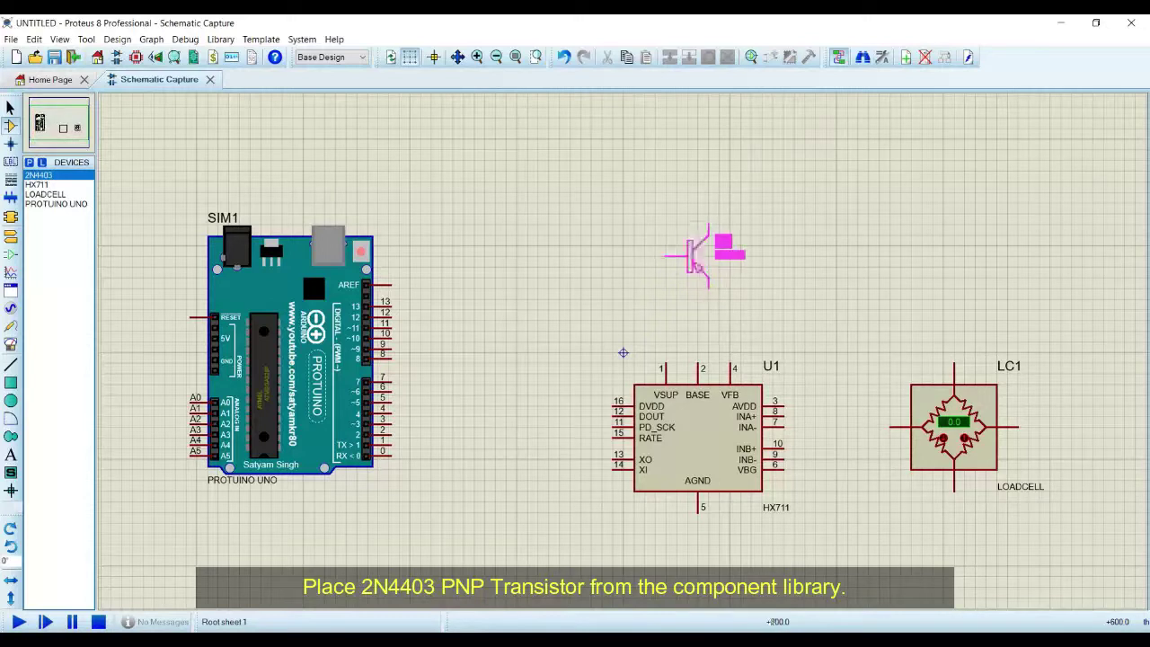
pyautogui.click(709, 277)
# Rotate the 2N4403 transistor anti-clockwise and X-mirror it so its base faces the HX711 and its emitter points left
pyautogui.rightClick(711, 239)
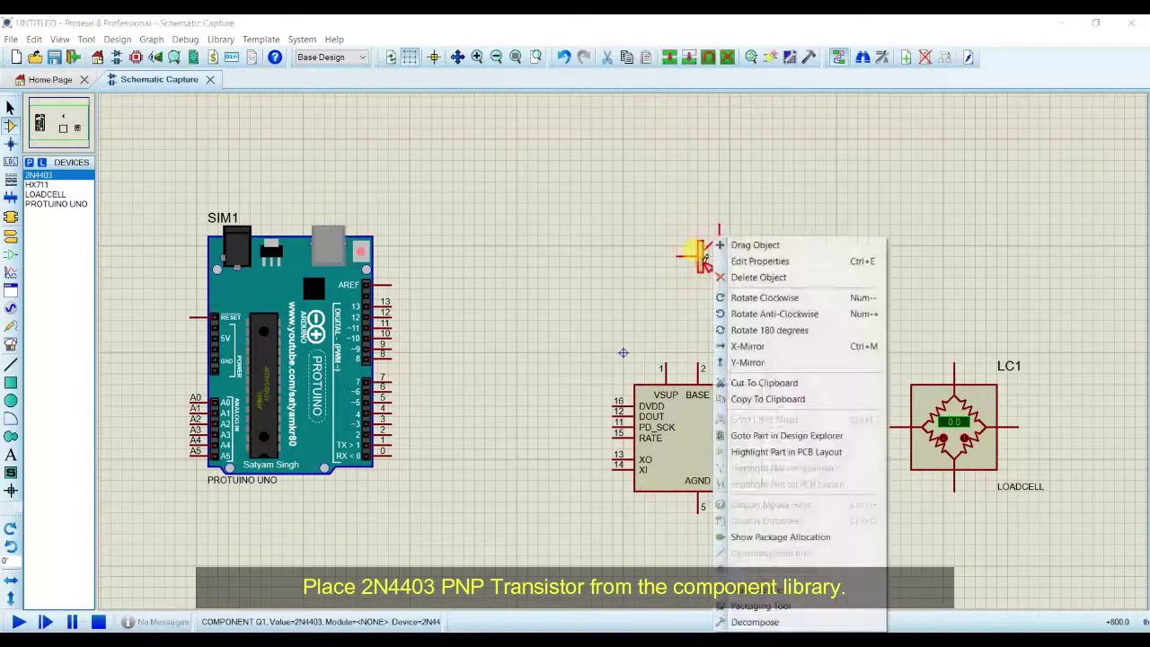
pyautogui.click(774, 313)
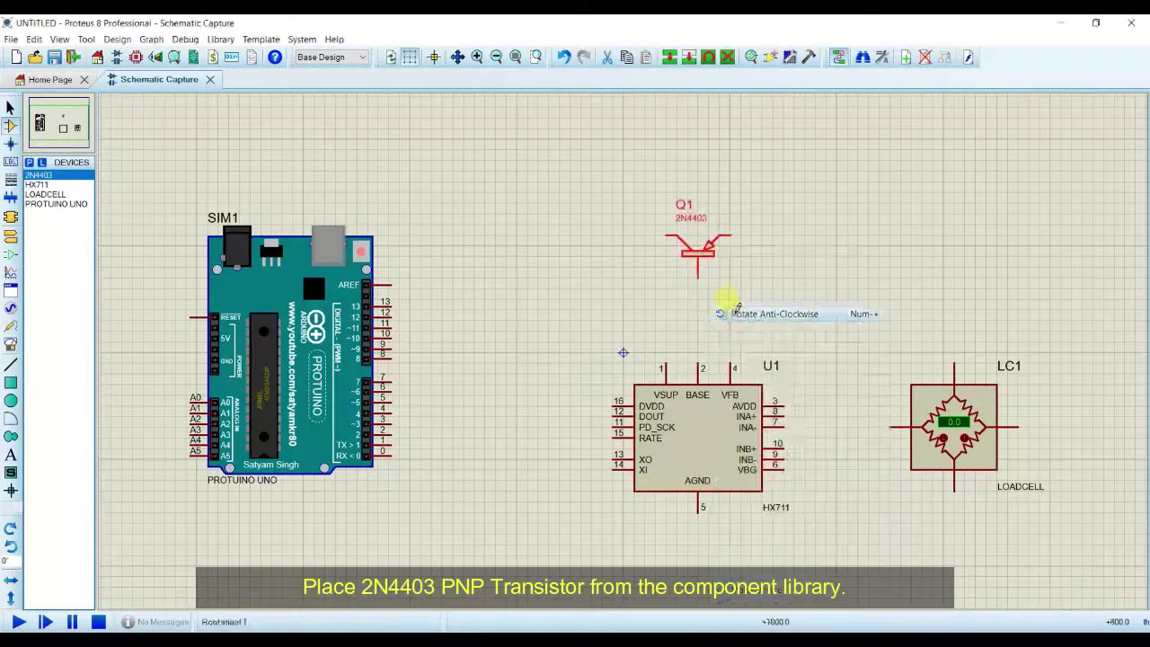
pyautogui.rightClick(709, 240)
pyautogui.click(747, 346)
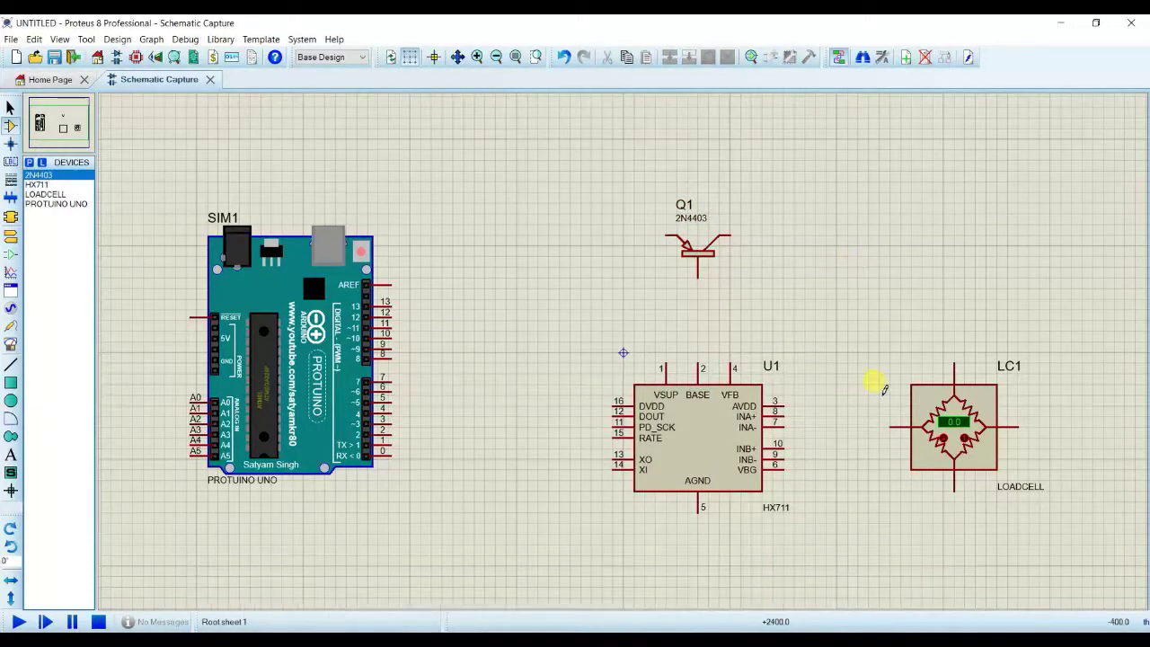
# Wire the HX711's INA- pin to the load cell's left pin and route INA+ around the top to its right OUT+ pin
pyautogui.click(788, 422)
pyautogui.click(894, 425)
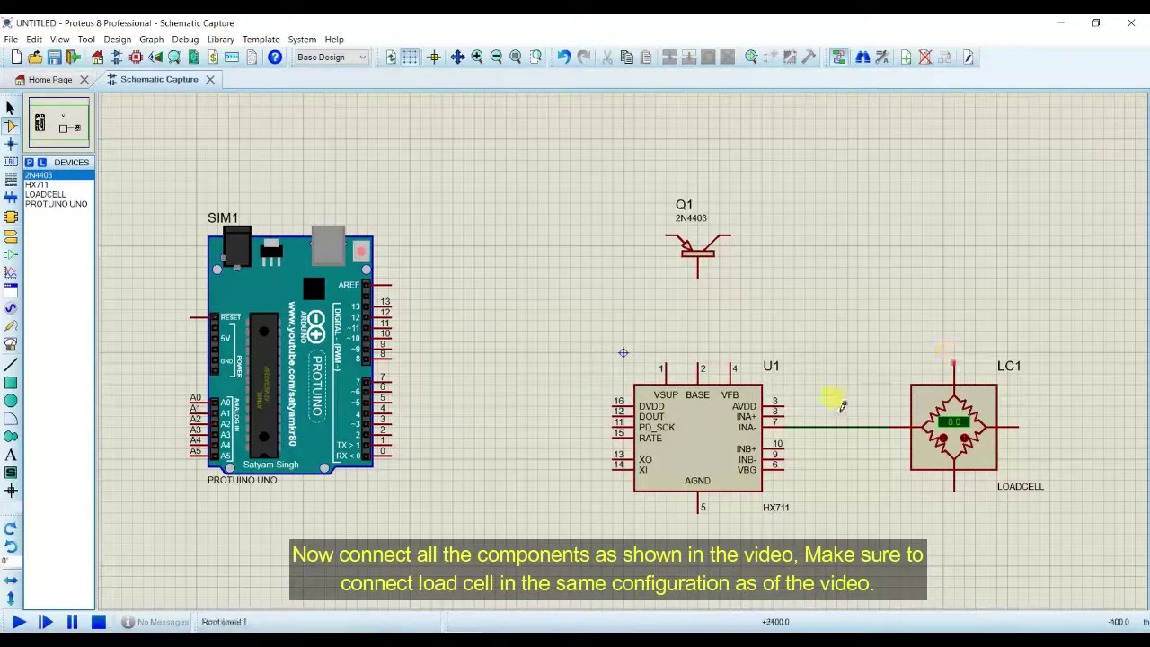
pyautogui.click(785, 413)
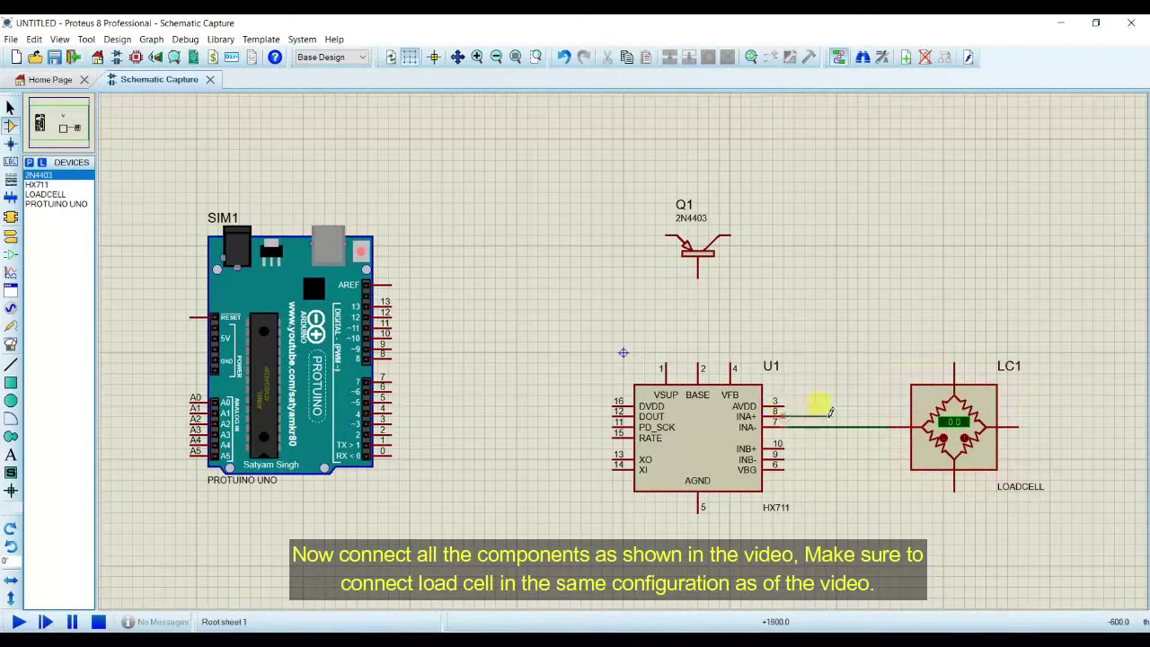
pyautogui.click(880, 289)
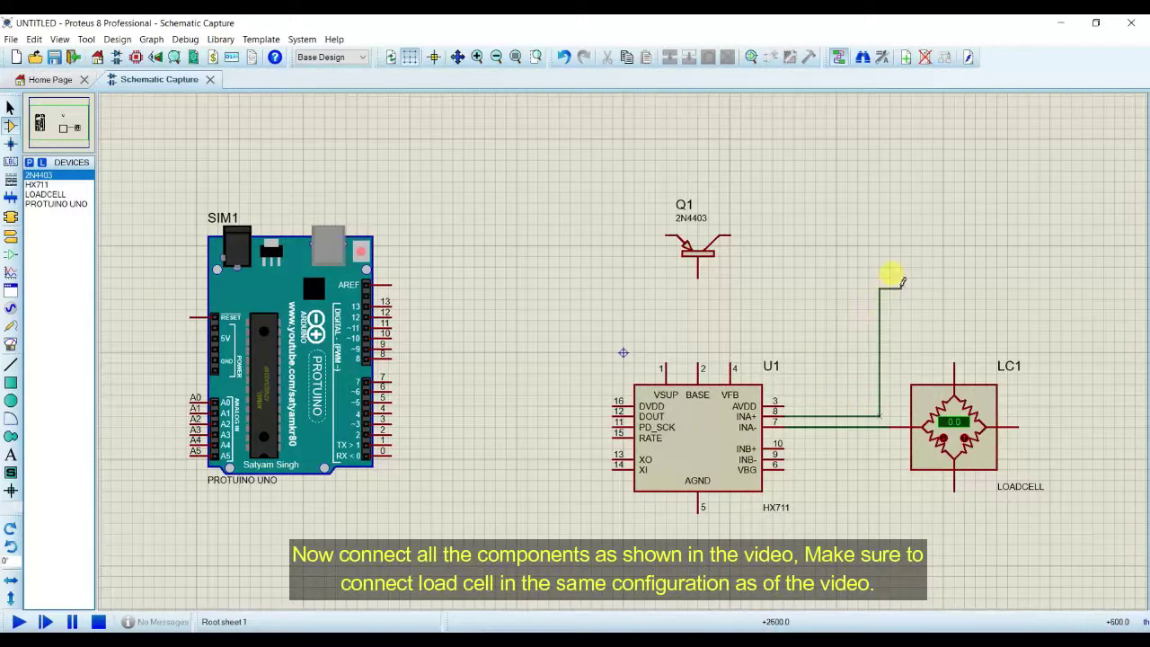
pyautogui.click(1081, 420)
pyautogui.click(1023, 422)
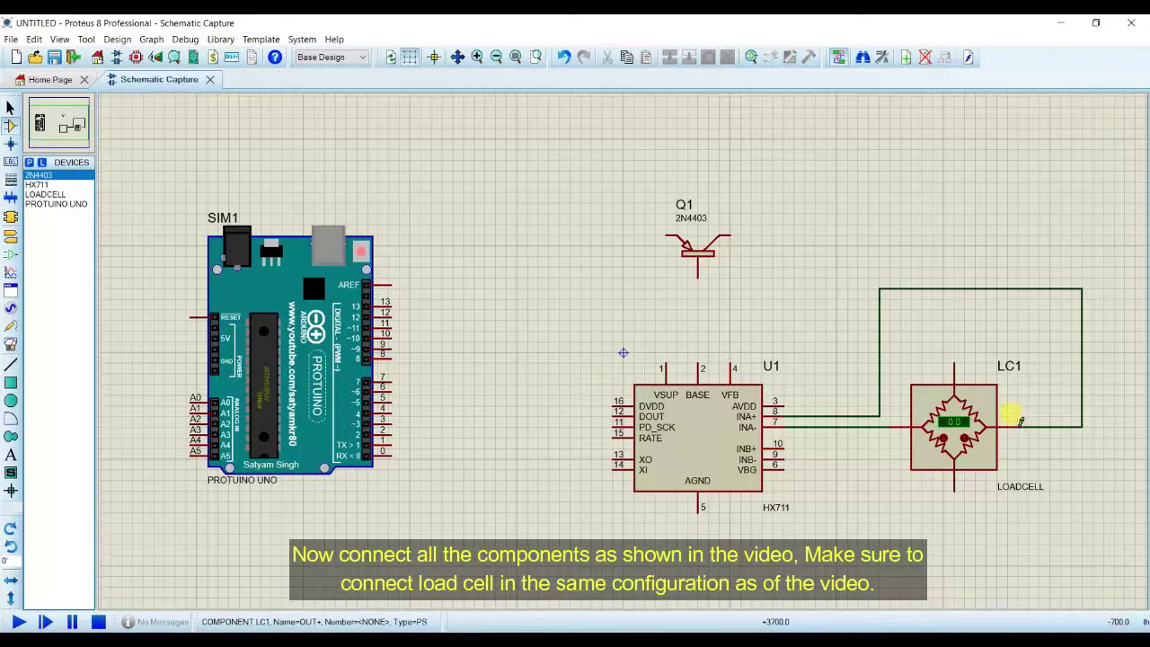
# Wire the HX711's AVDD pin to the load cell's top pin
pyautogui.click(790, 406)
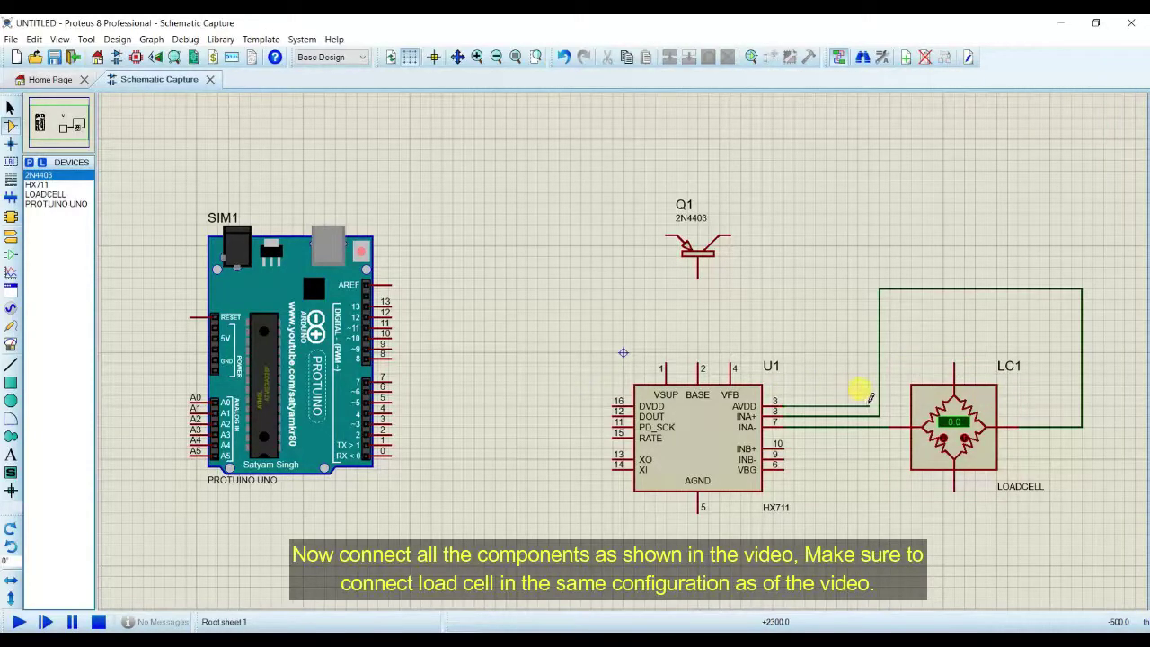
pyautogui.click(868, 352)
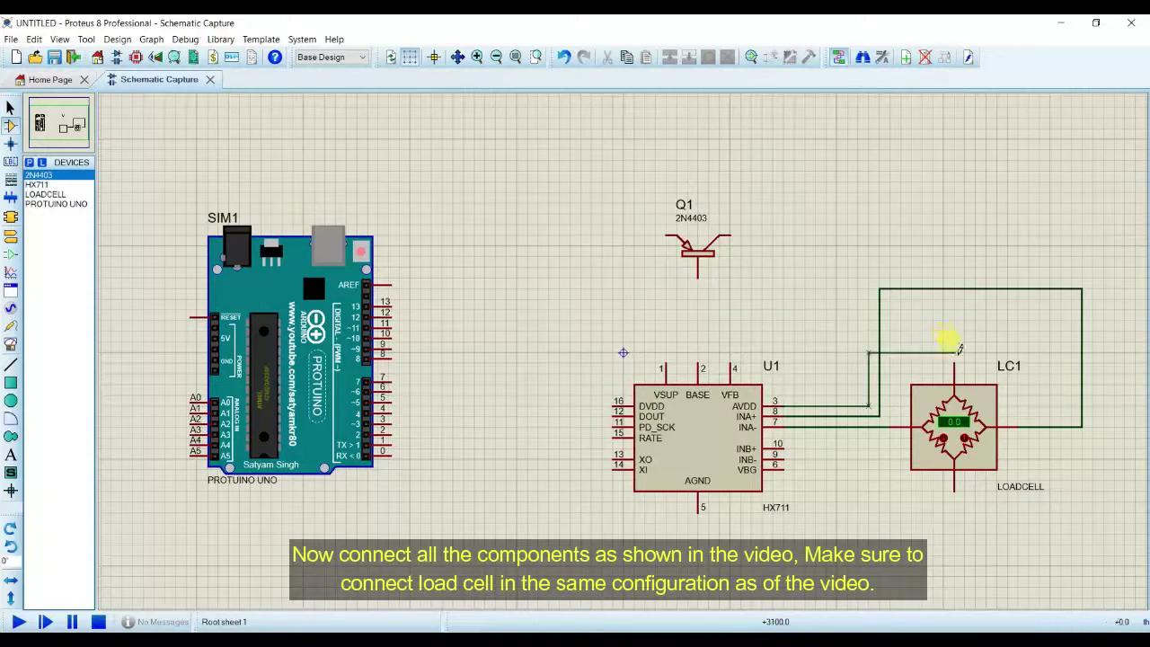
pyautogui.click(958, 360)
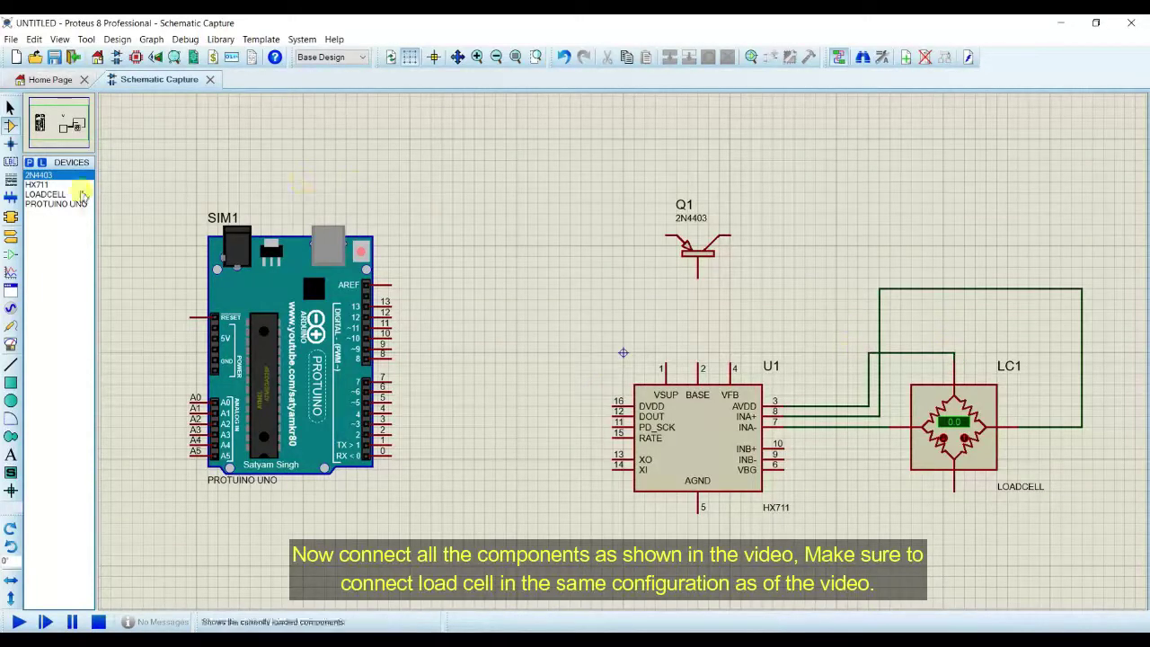
# Place ground terminals below the load cell, at the lower right of the HX711, and at the lower left of the HX711
pyautogui.click(12, 241)
pyautogui.click(31, 222)
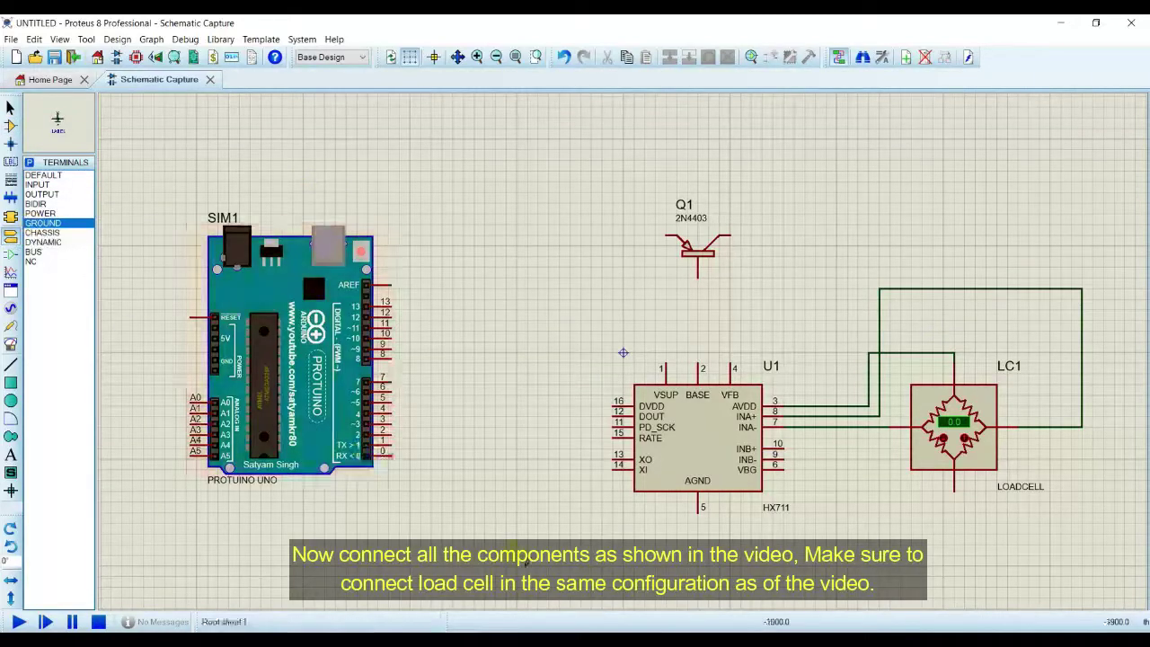
pyautogui.click(954, 542)
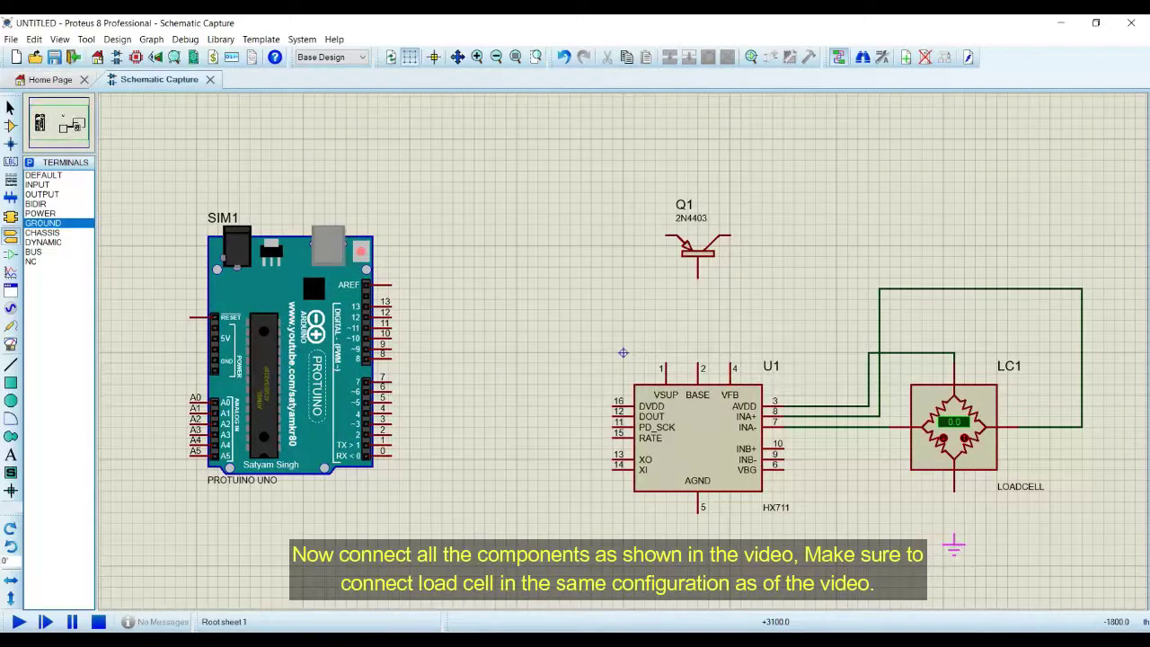
pyautogui.click(953, 541)
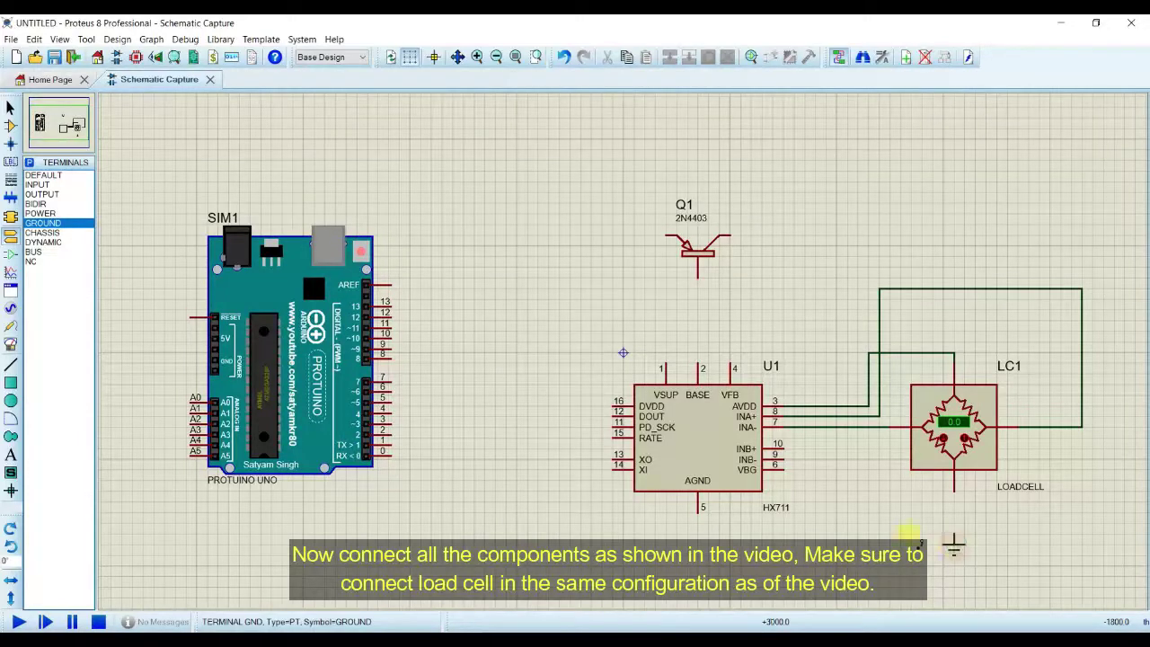
pyautogui.click(836, 530)
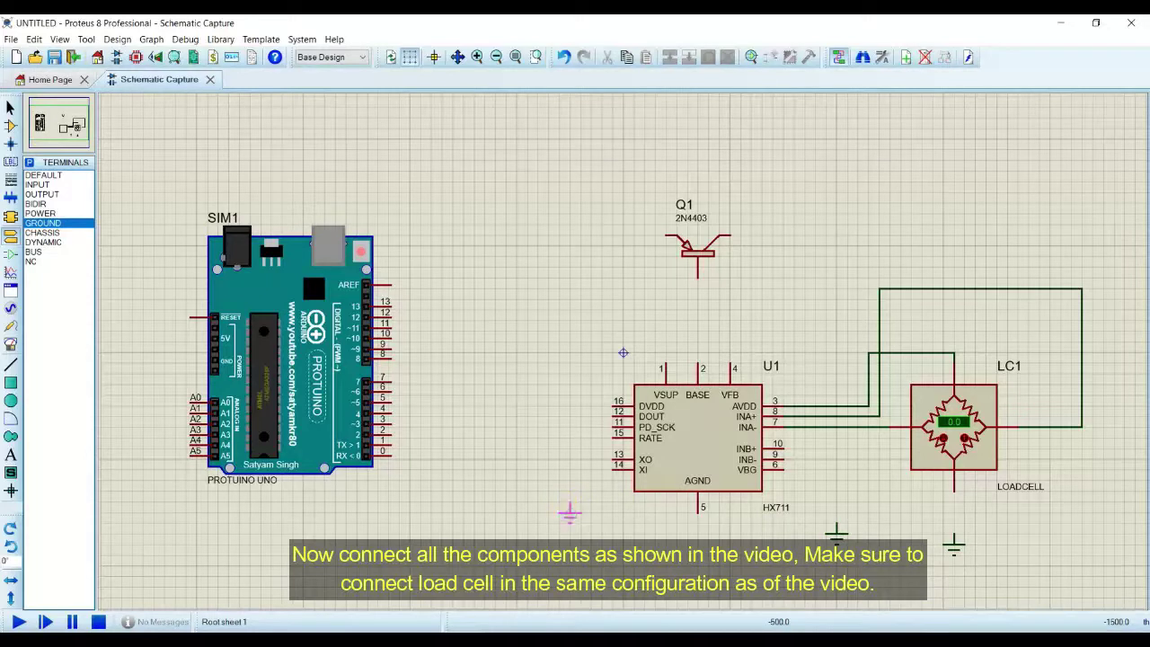
pyautogui.click(569, 530)
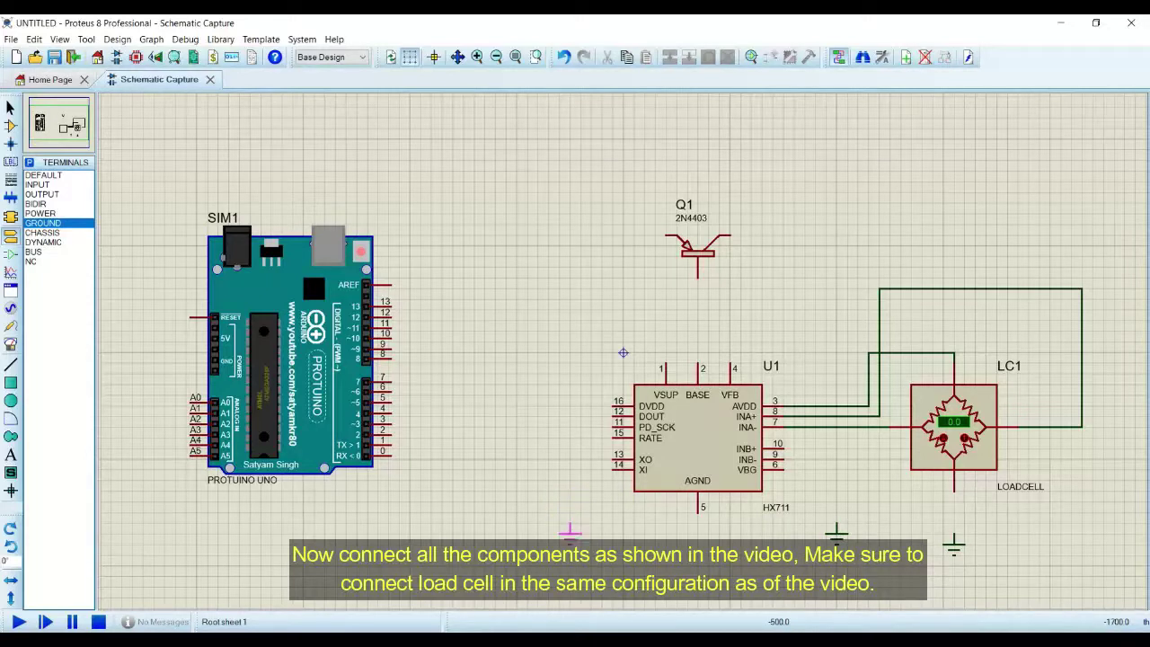
# Wire the HX711's RATE pin to the ground terminal at its lower left and connect the XI pin to that wire
pyautogui.click(616, 437)
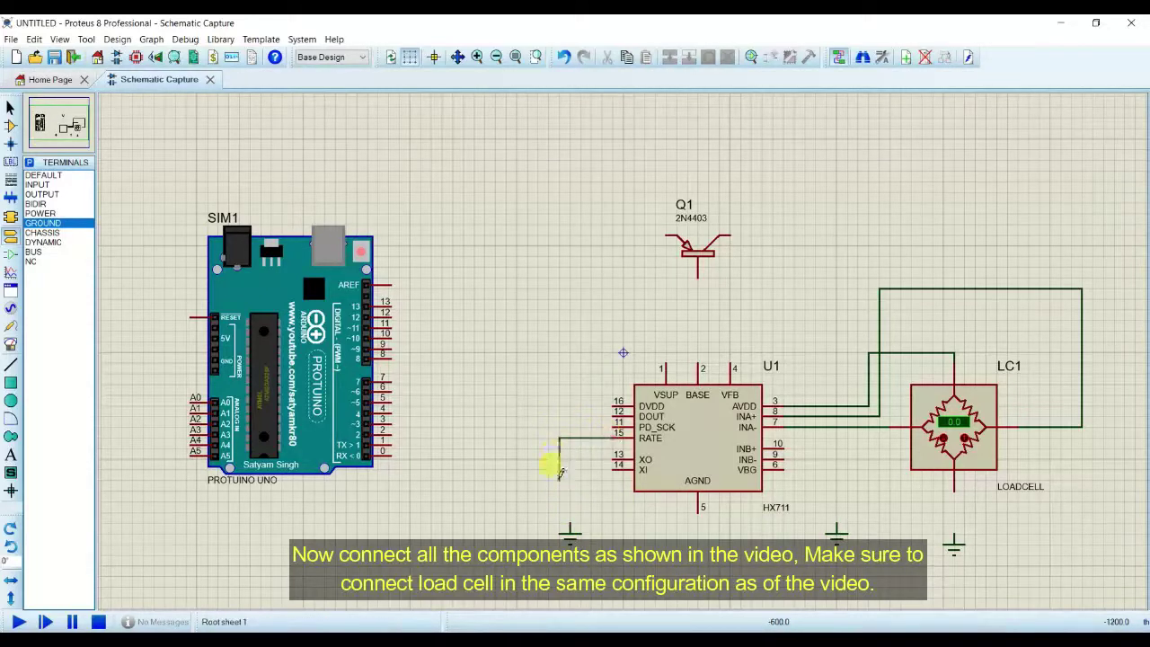
pyautogui.click(571, 522)
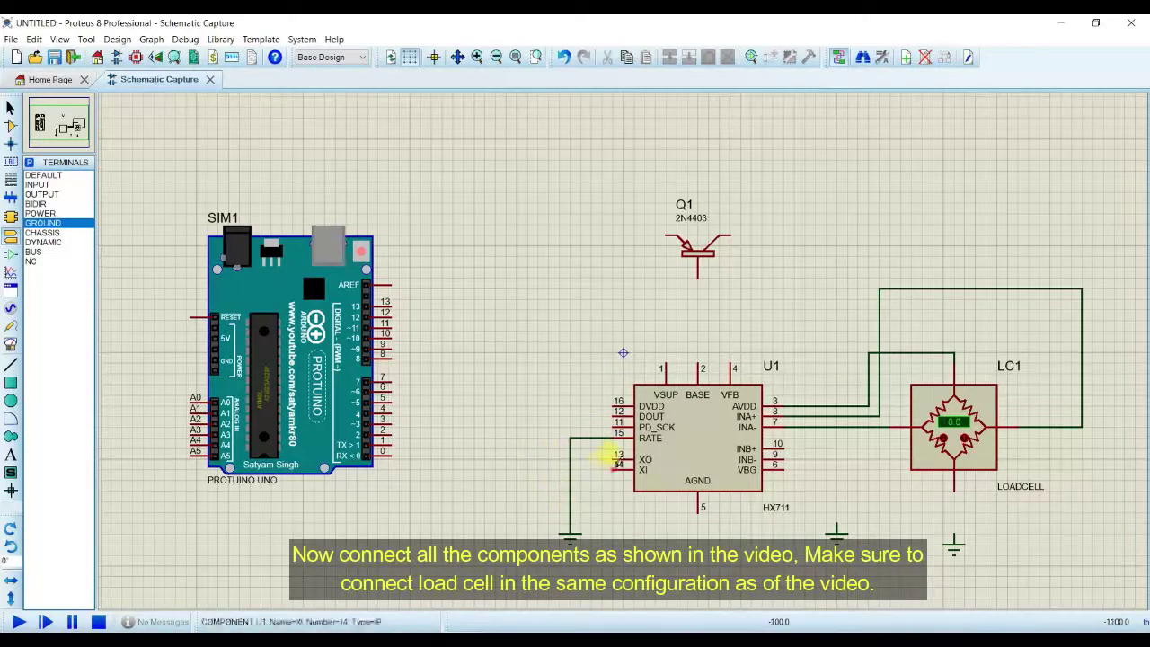
pyautogui.click(599, 466)
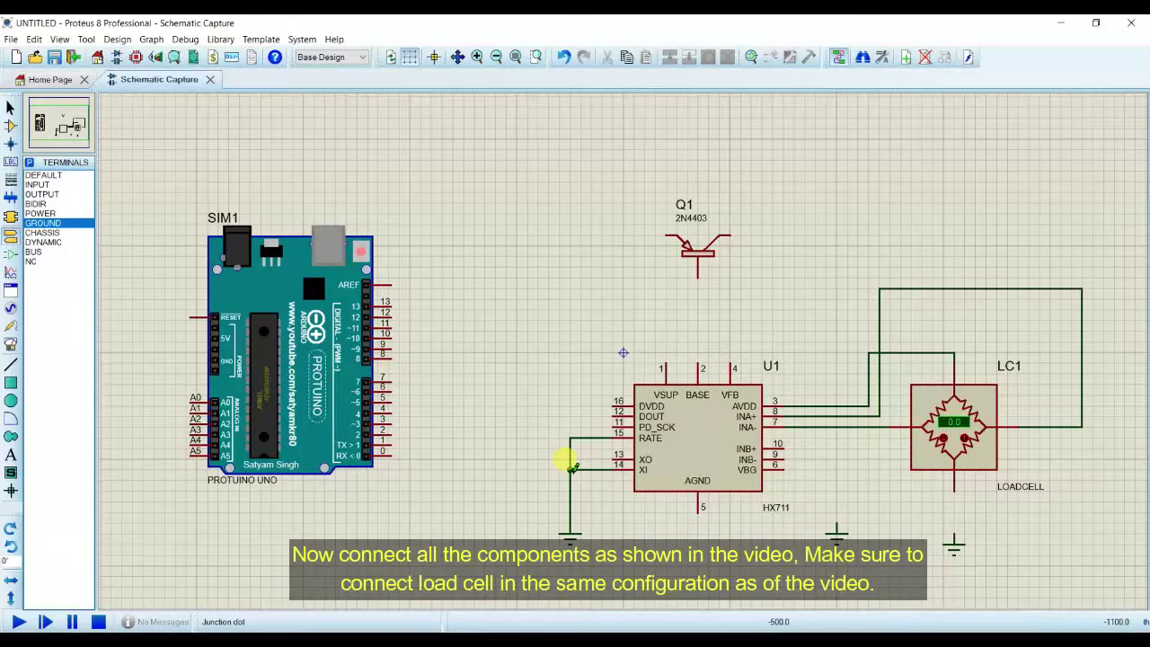
pyautogui.click(571, 467)
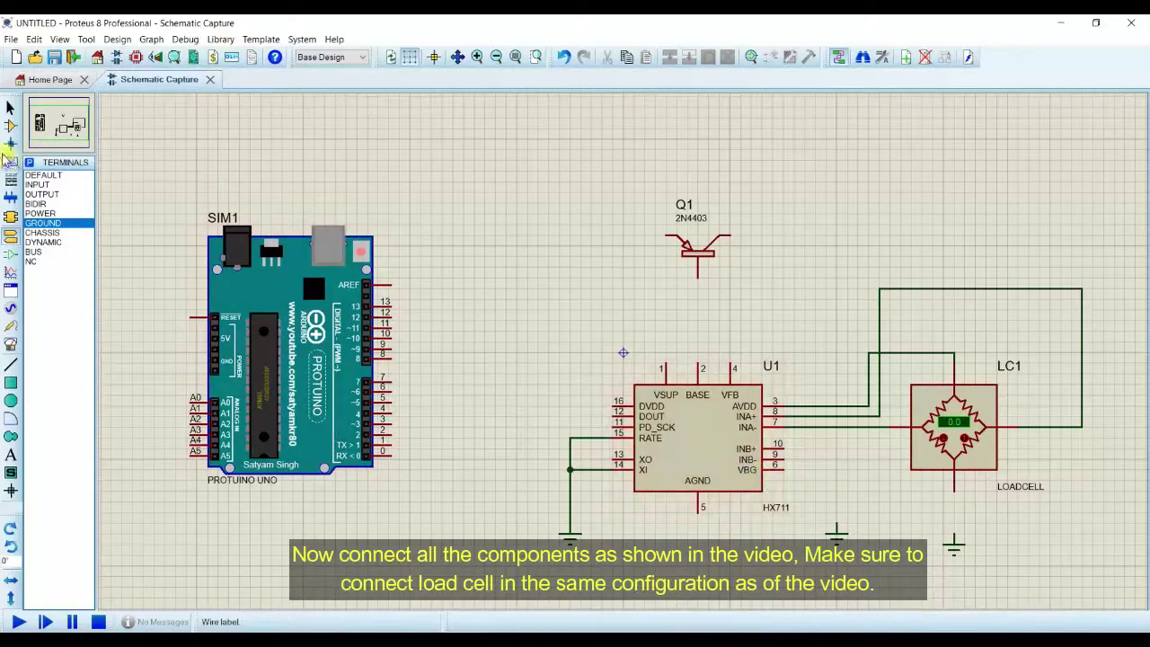
# Add the CAP device, place a rotated capacitor at the HX711's VBG pin and wire its other end to the ground terminal below
pyautogui.click(10, 128)
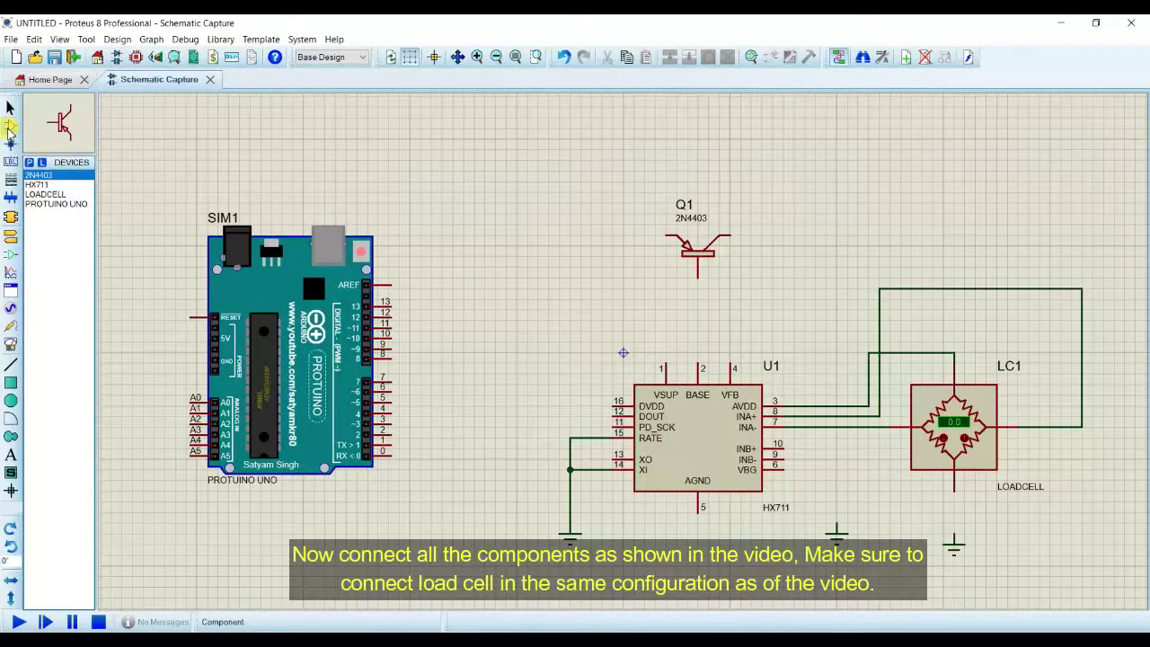
pyautogui.press('p')
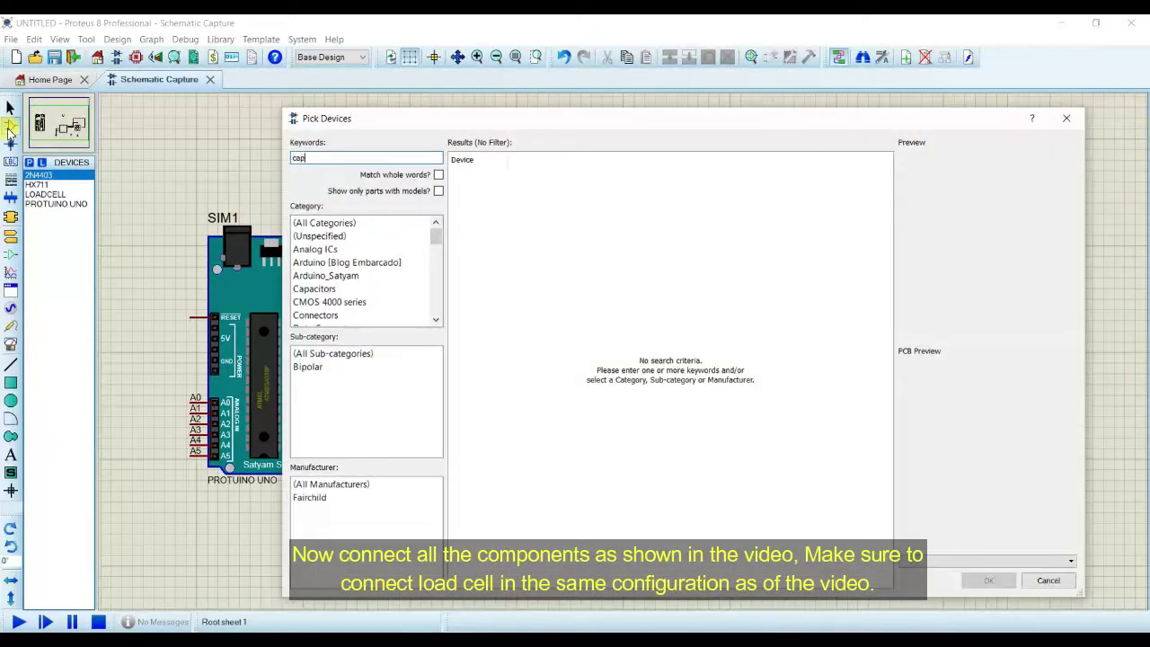
pyautogui.press('Return')
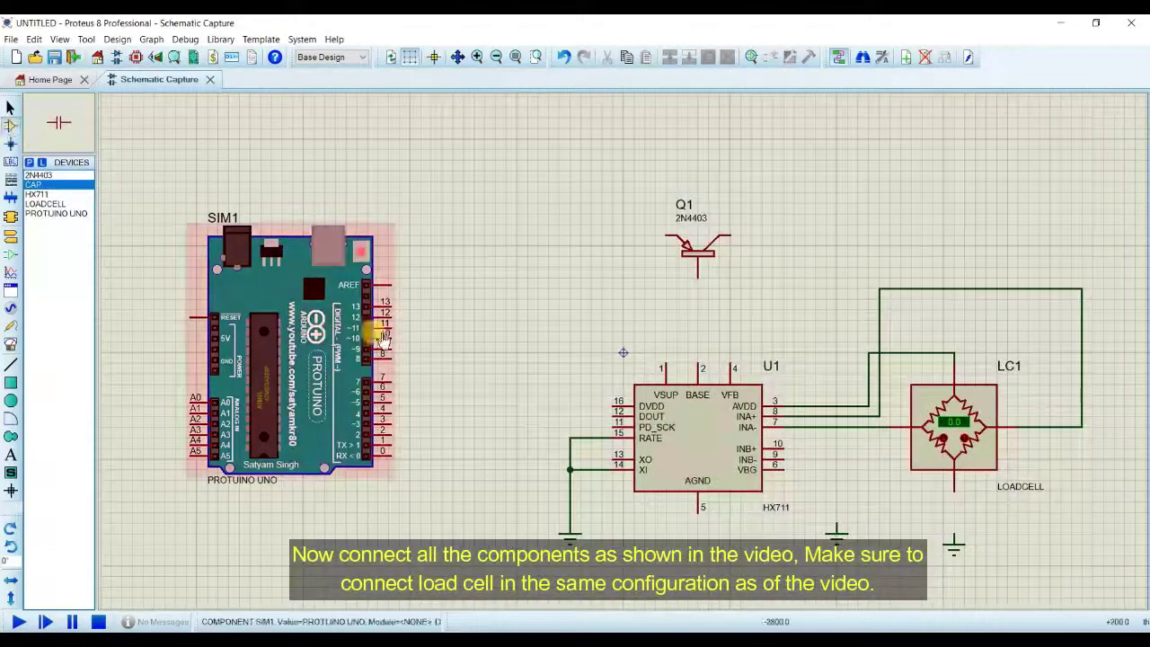
pyautogui.click(816, 465)
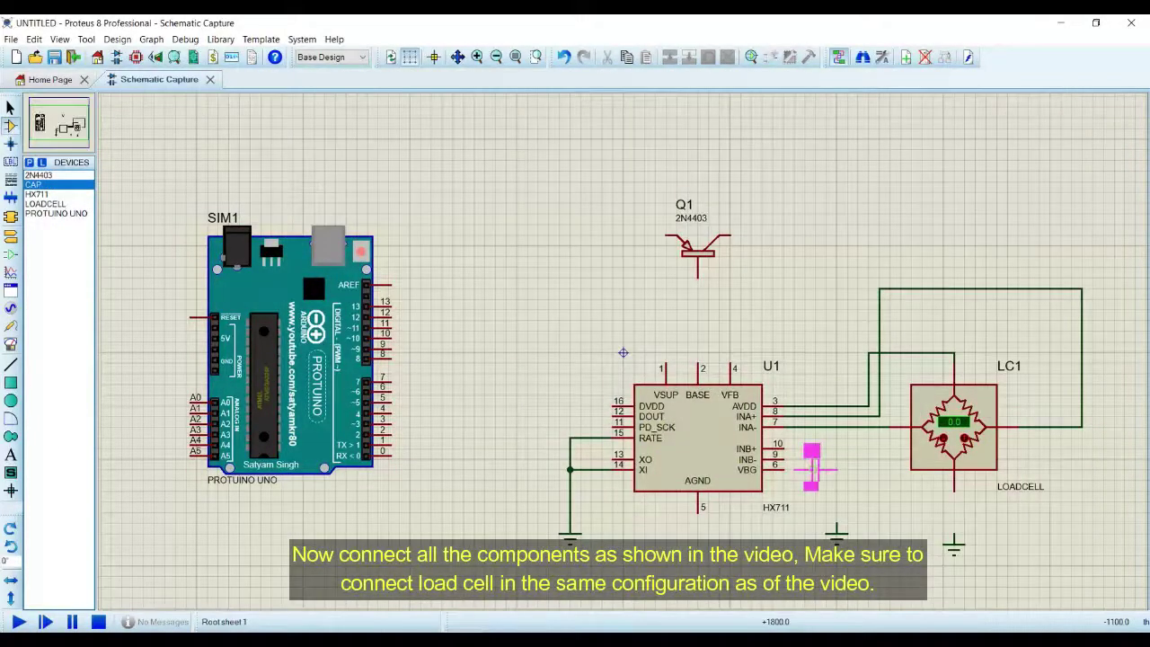
pyautogui.press('KP_Add')
pyautogui.click(799, 463)
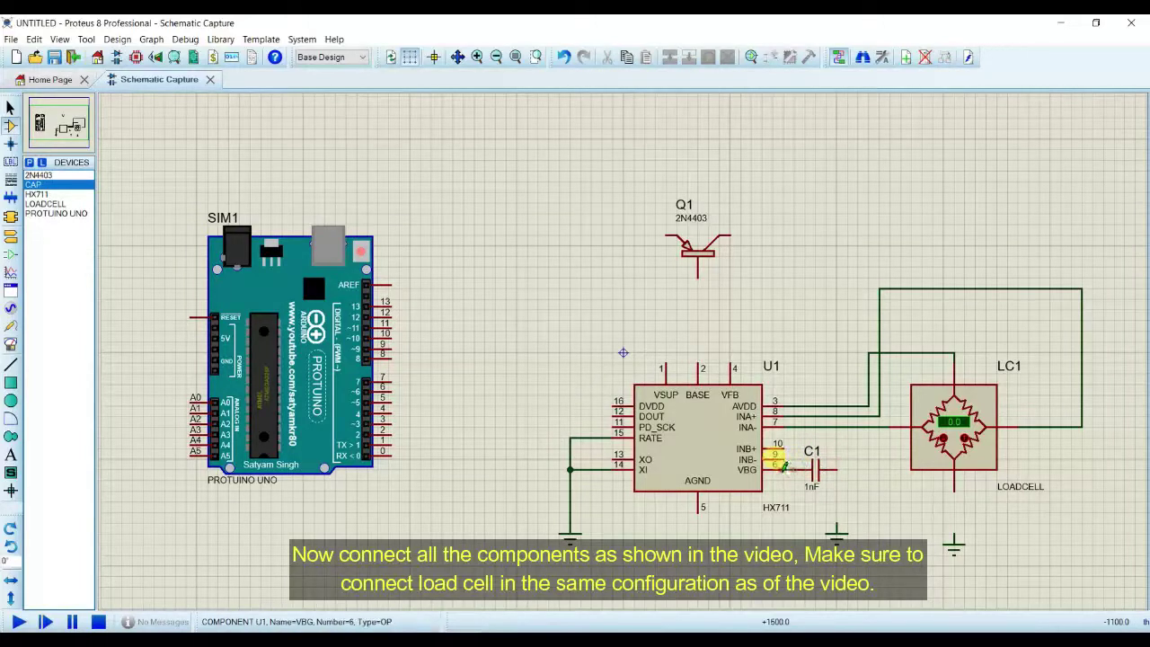
pyautogui.click(837, 469)
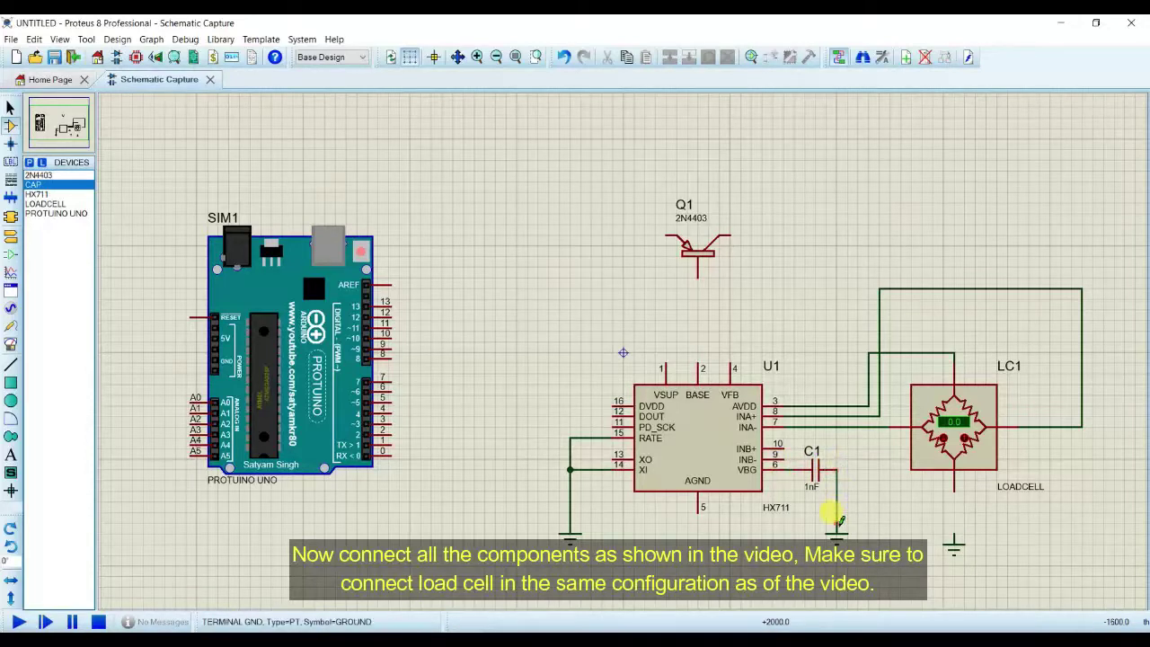
pyautogui.click(836, 528)
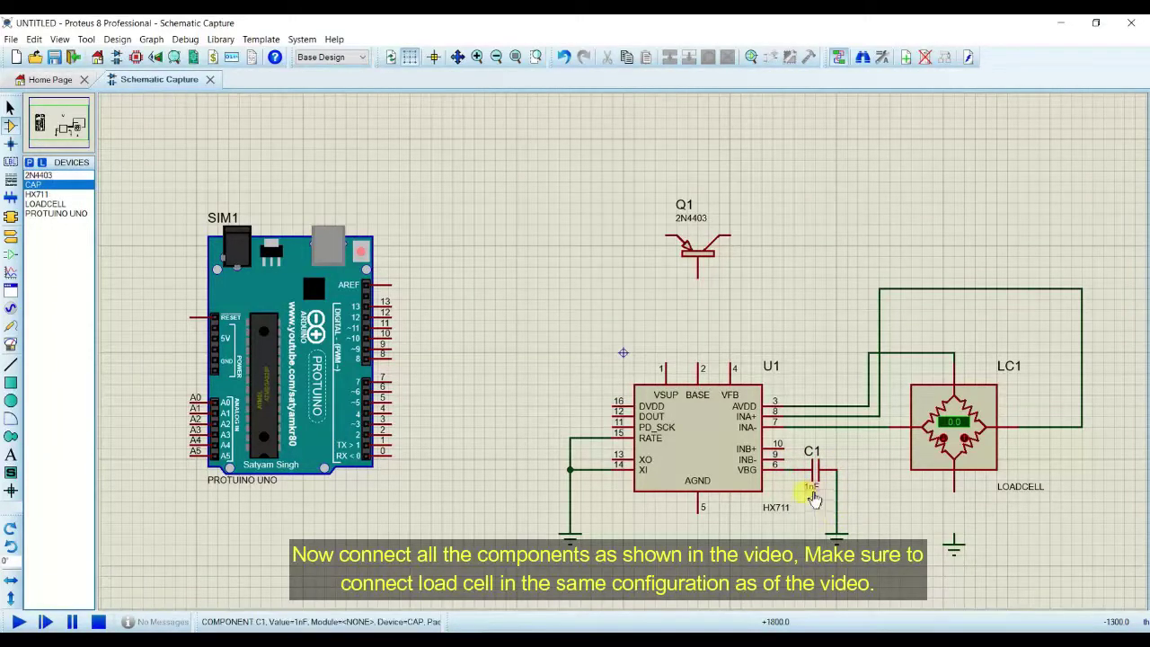
# Set capacitor C1's value to 0.1uf and wire the load cell's bottom pin to the ground terminal below it
pyautogui.doubleClick(811, 486)
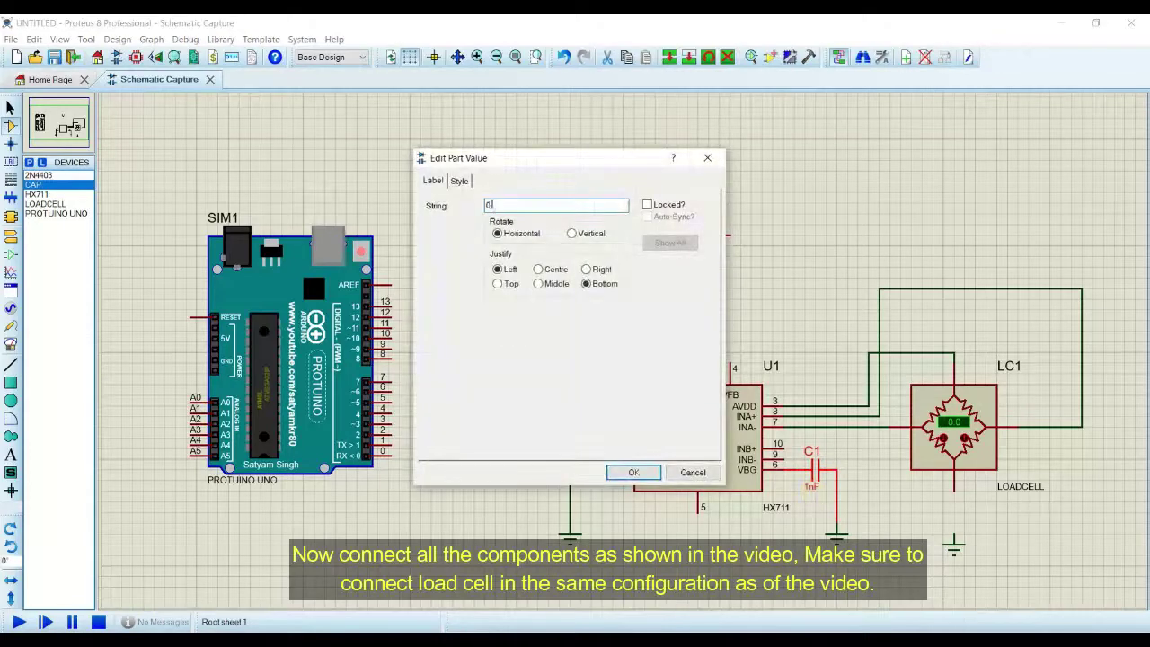
pyautogui.write('0.1uf')
pyautogui.press('Return')
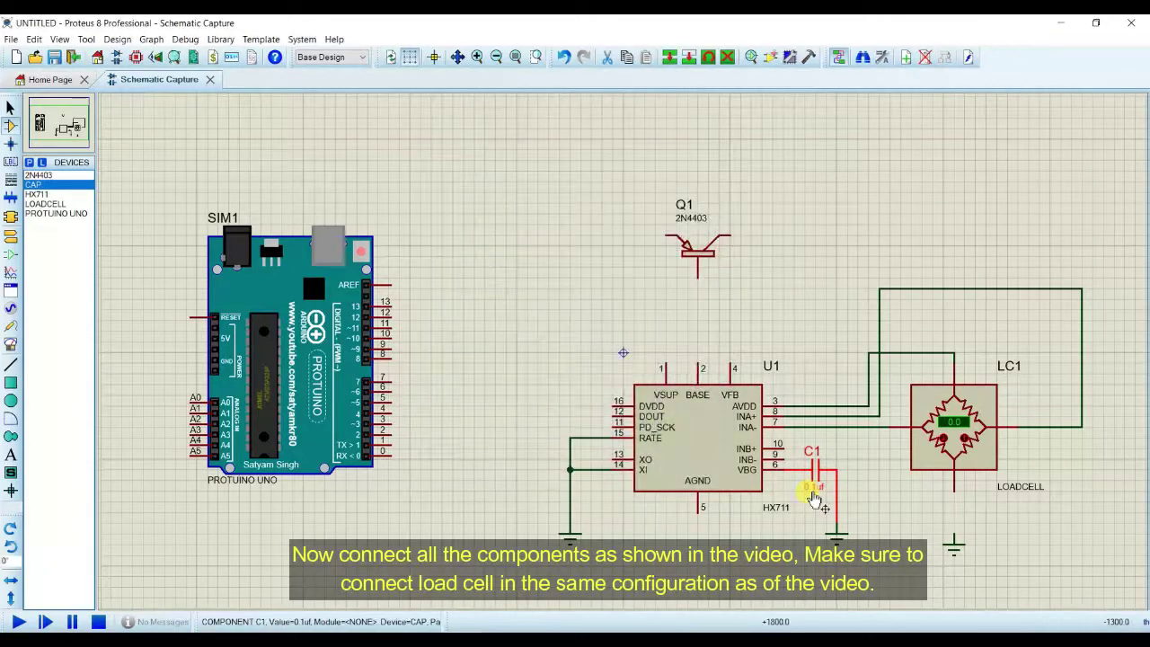
pyautogui.click(954, 492)
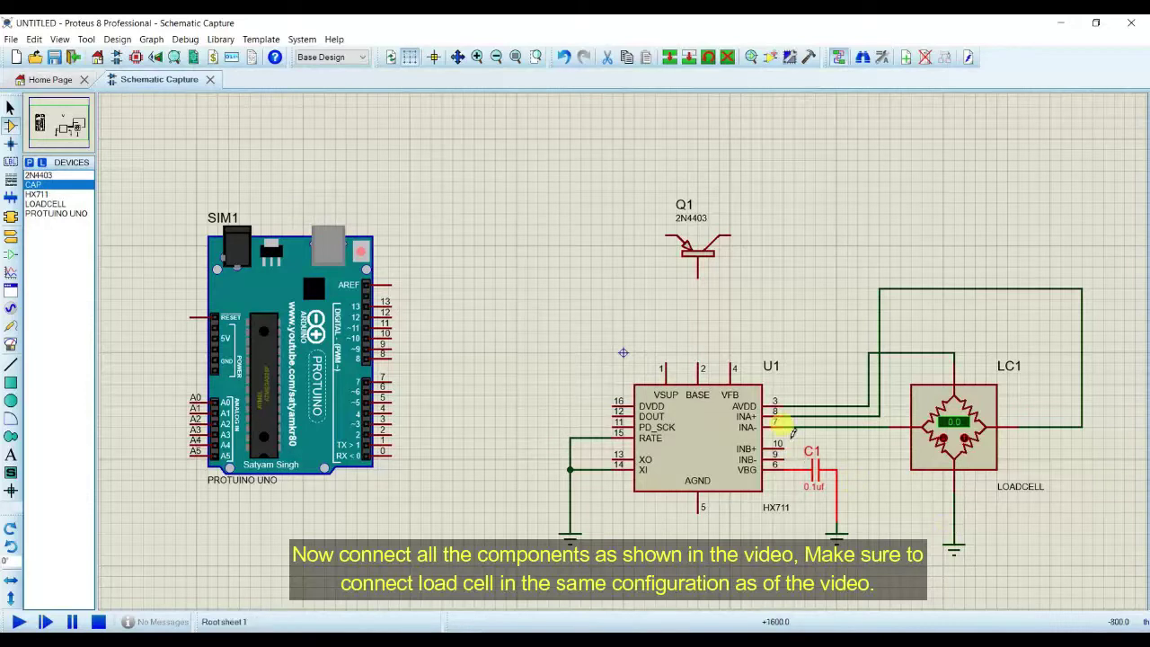
# Place a power terminal above and left of the HX711 and wire it to the DVDD and VSUP pins
pyautogui.click(10, 217)
pyautogui.click(42, 222)
pyautogui.click(41, 213)
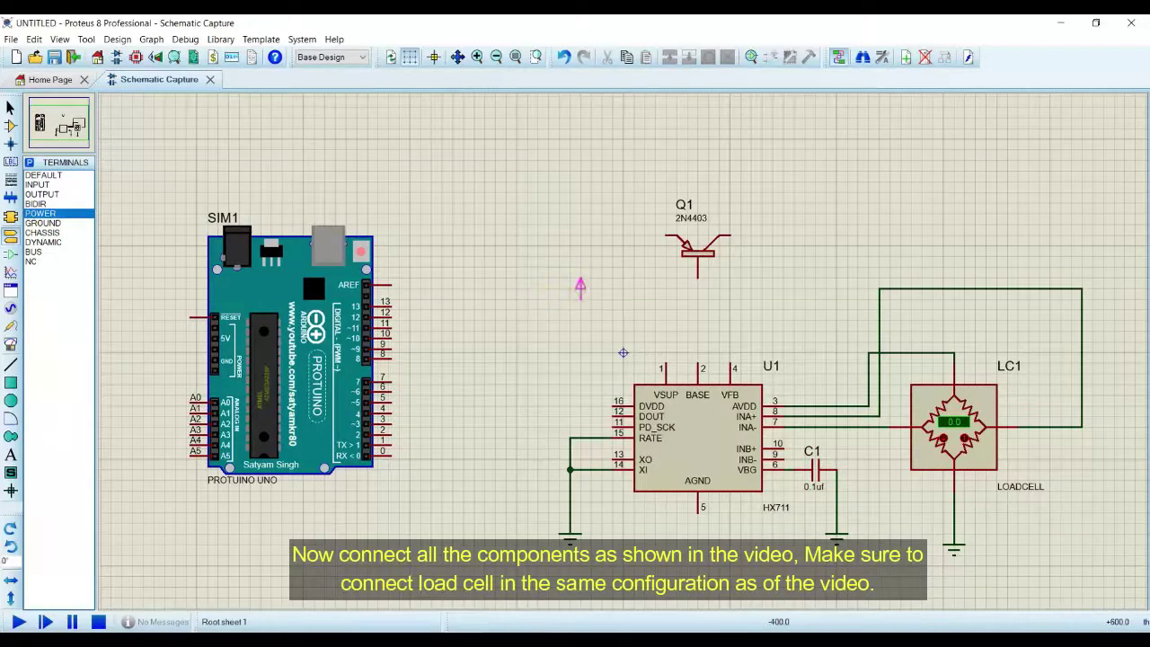
pyautogui.click(582, 205)
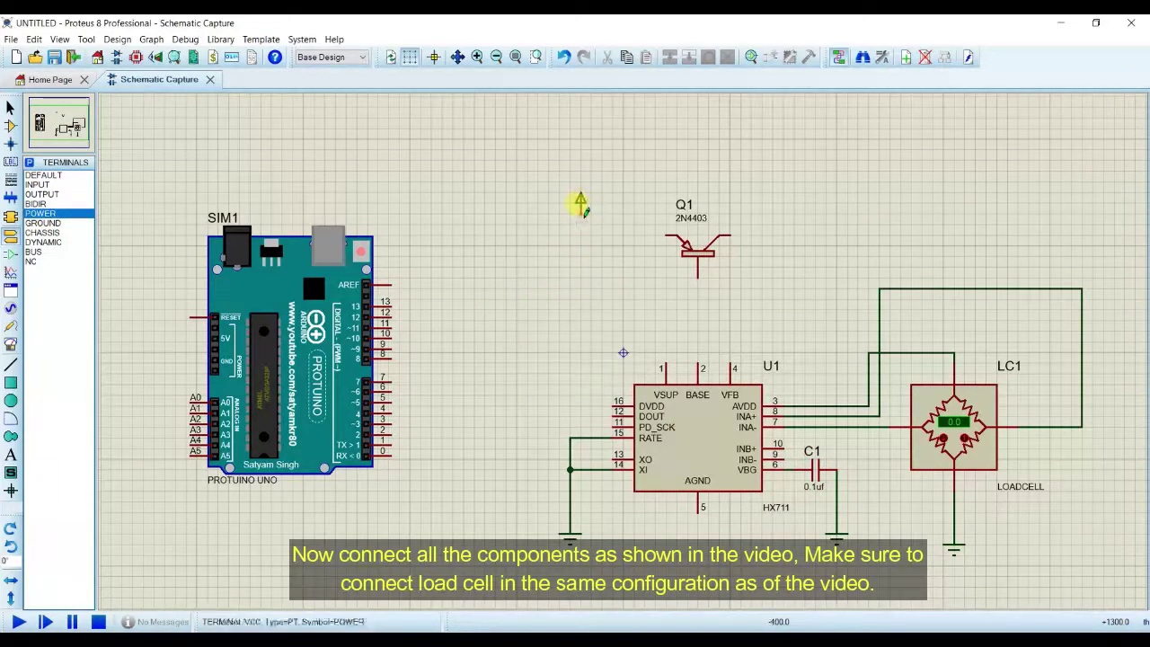
pyautogui.click(581, 204)
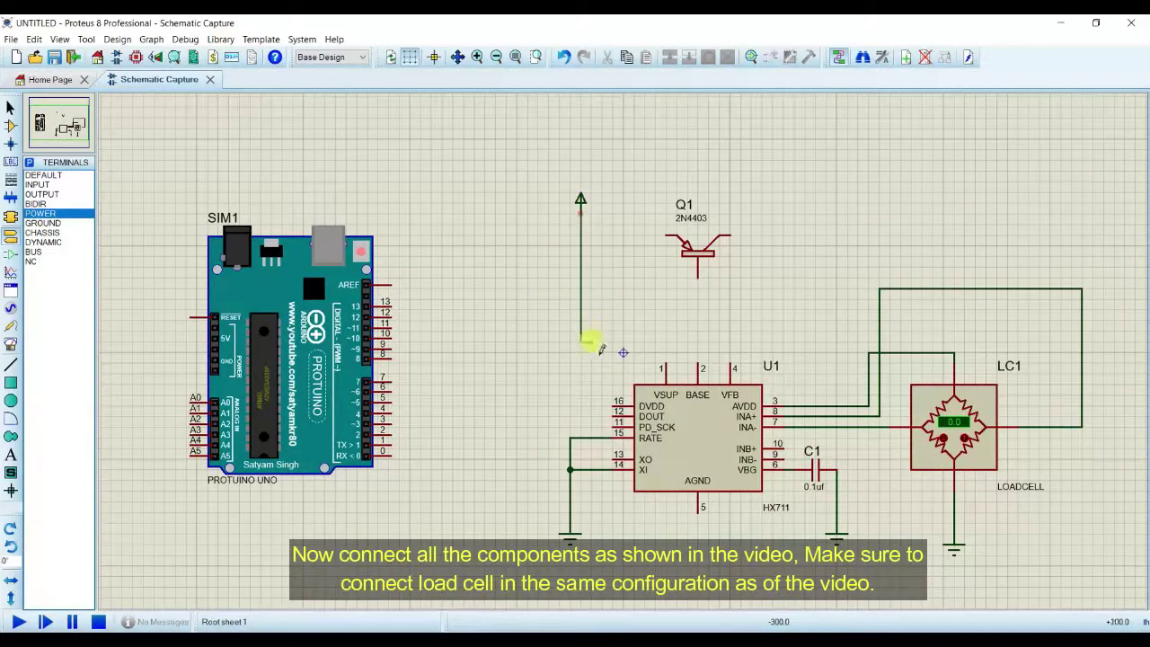
pyautogui.click(613, 406)
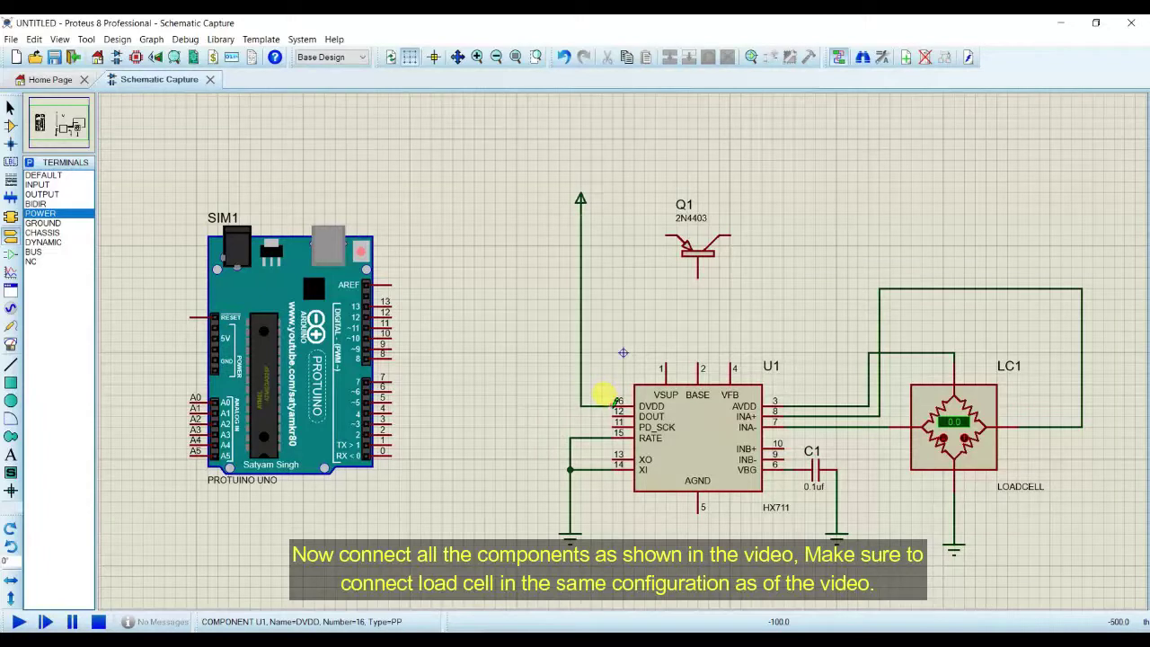
pyautogui.click(663, 362)
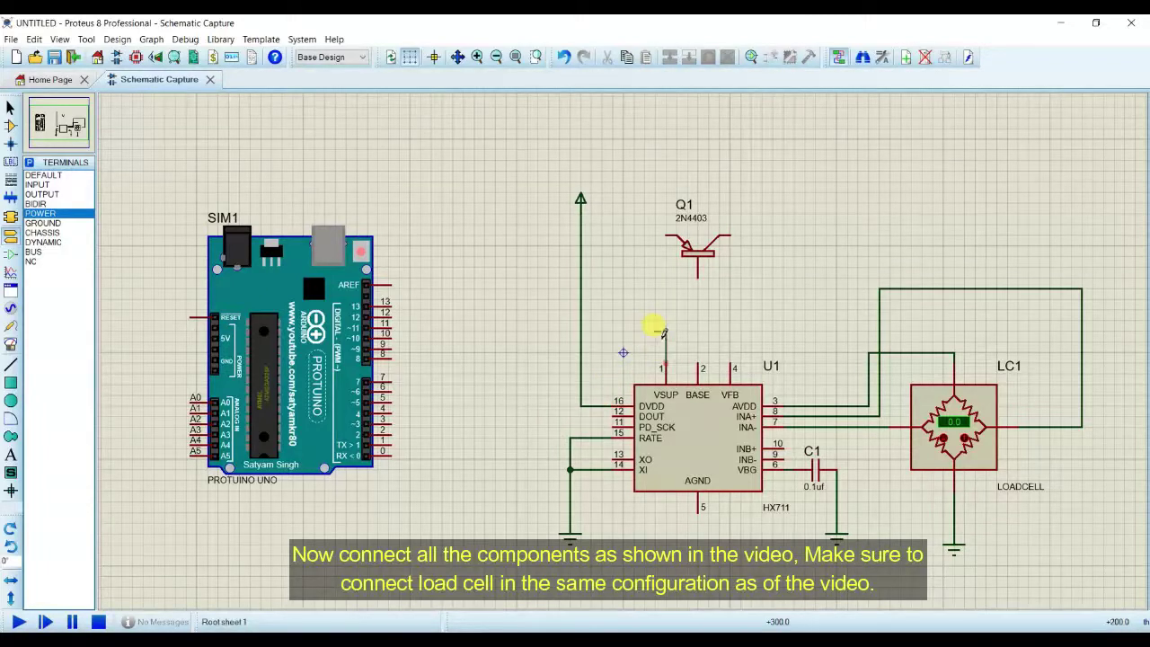
pyautogui.click(584, 329)
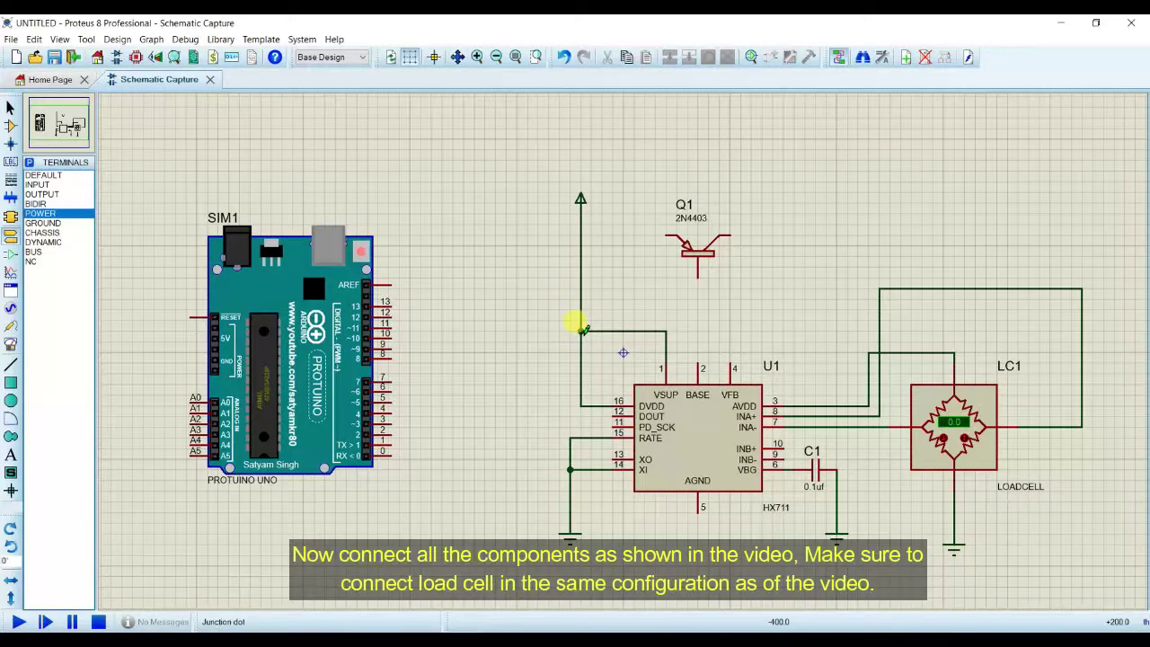
# Wire the 2N4403's base to the HX711's BASE pin and its emitter to the power terminal's vertical wire
pyautogui.click(698, 273)
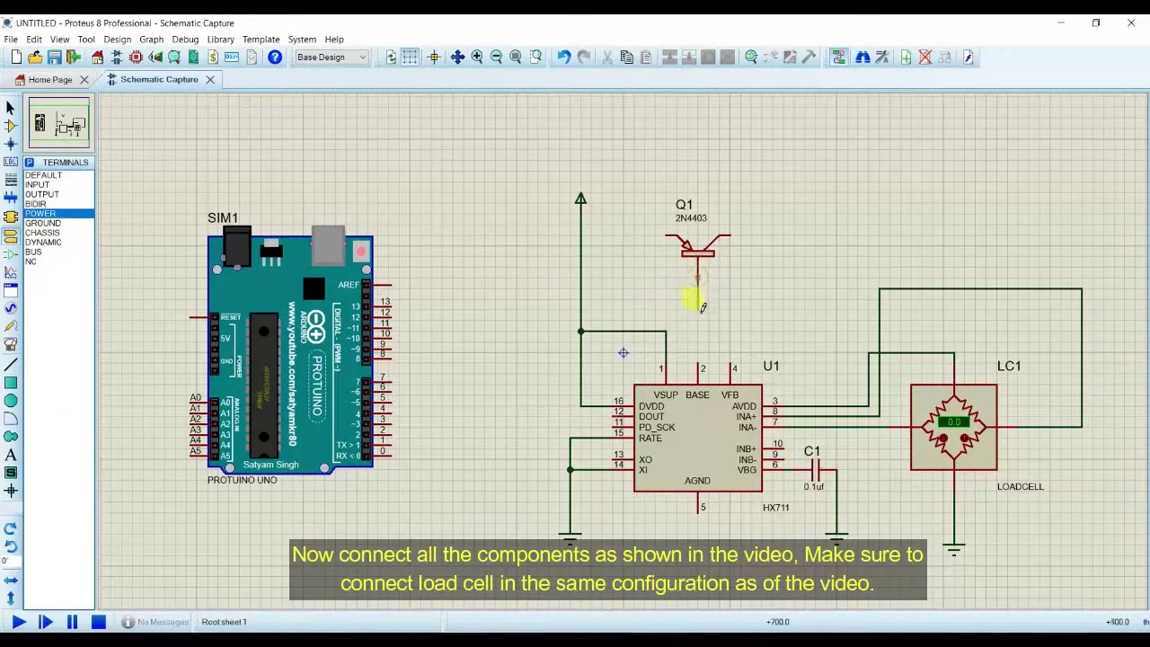
pyautogui.click(697, 363)
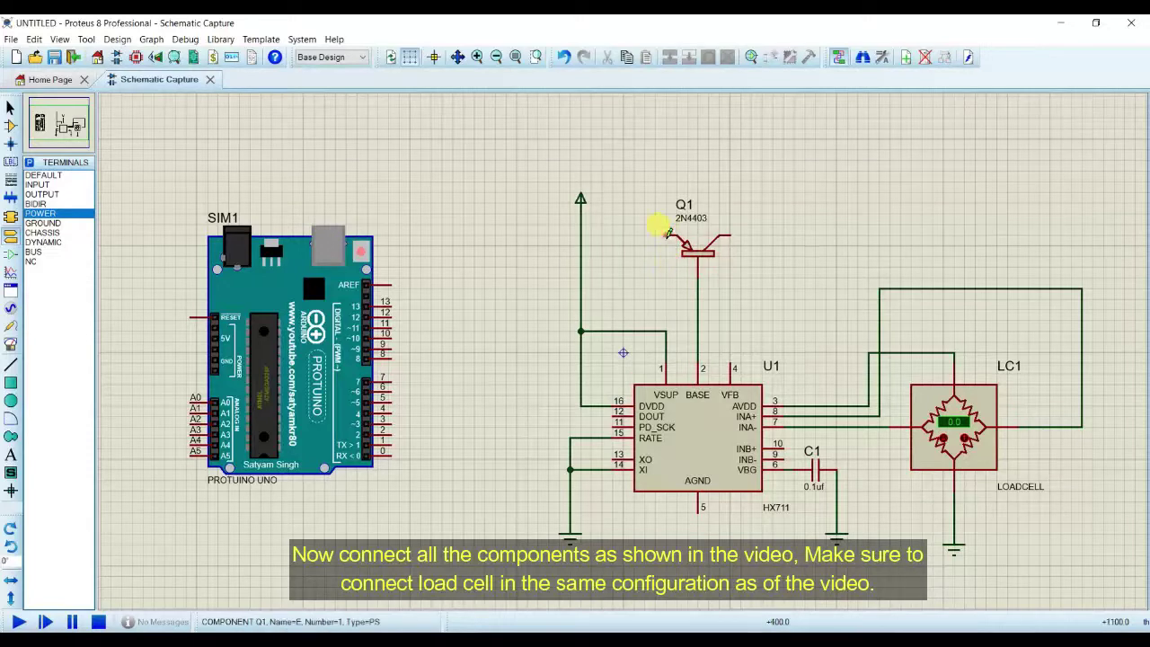
pyautogui.click(667, 232)
pyautogui.click(581, 235)
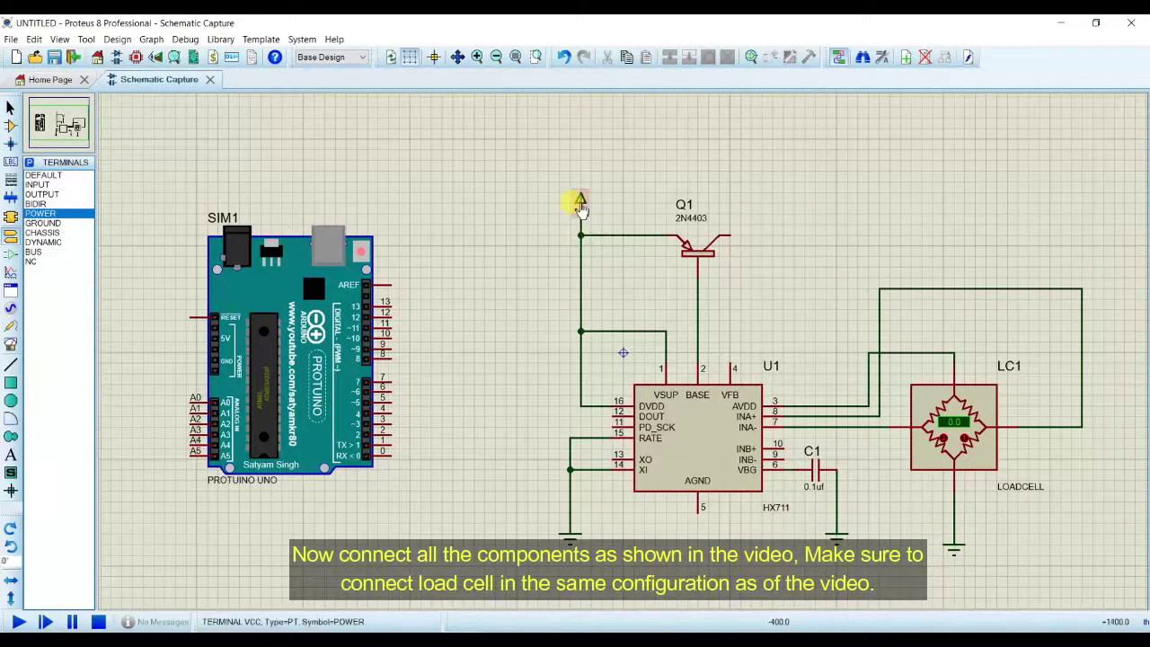
# Label the power terminal +5v
pyautogui.doubleClick(580, 203)
pyautogui.write('+')
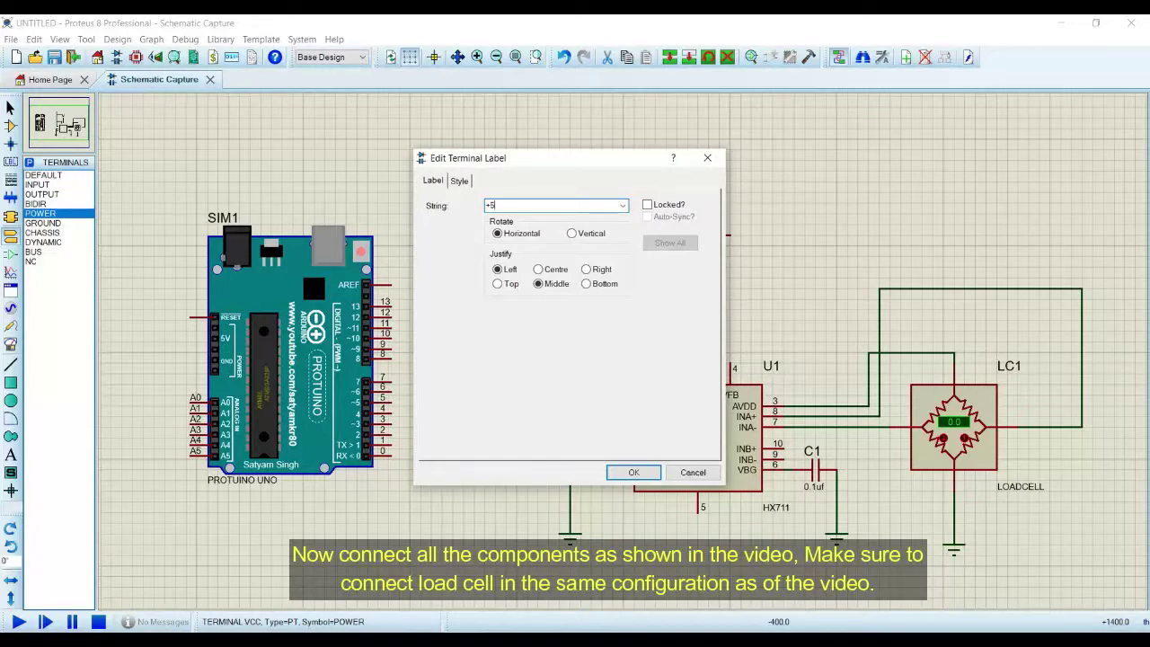
pyautogui.write('5v')
pyautogui.press('Return')
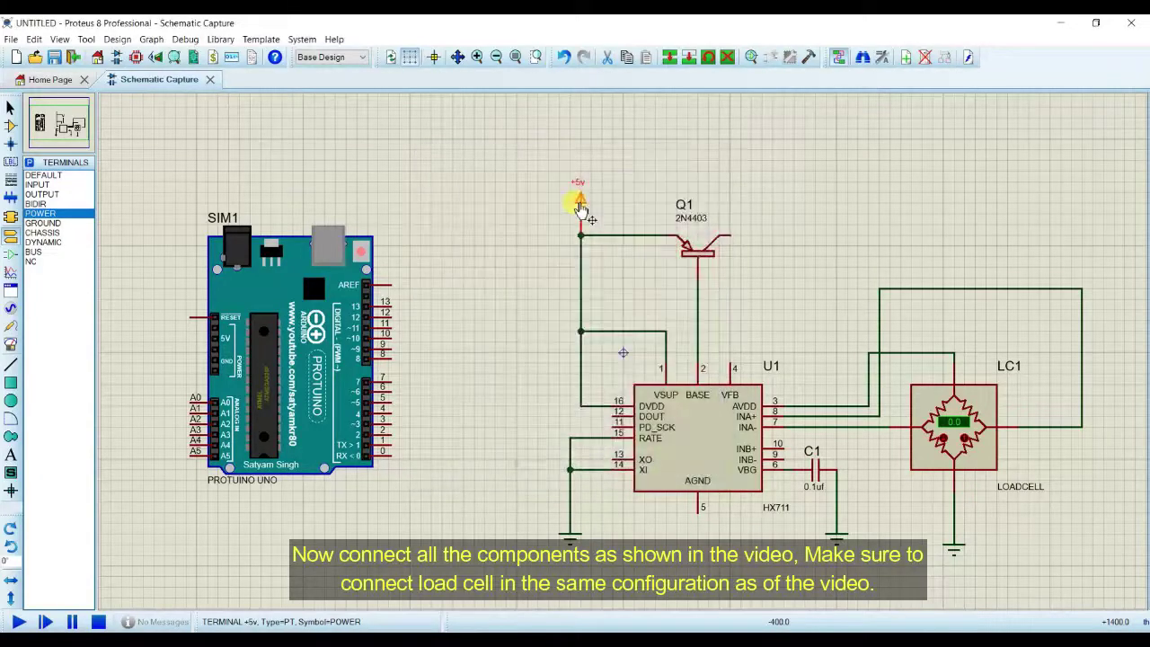
pyautogui.click(770, 187)
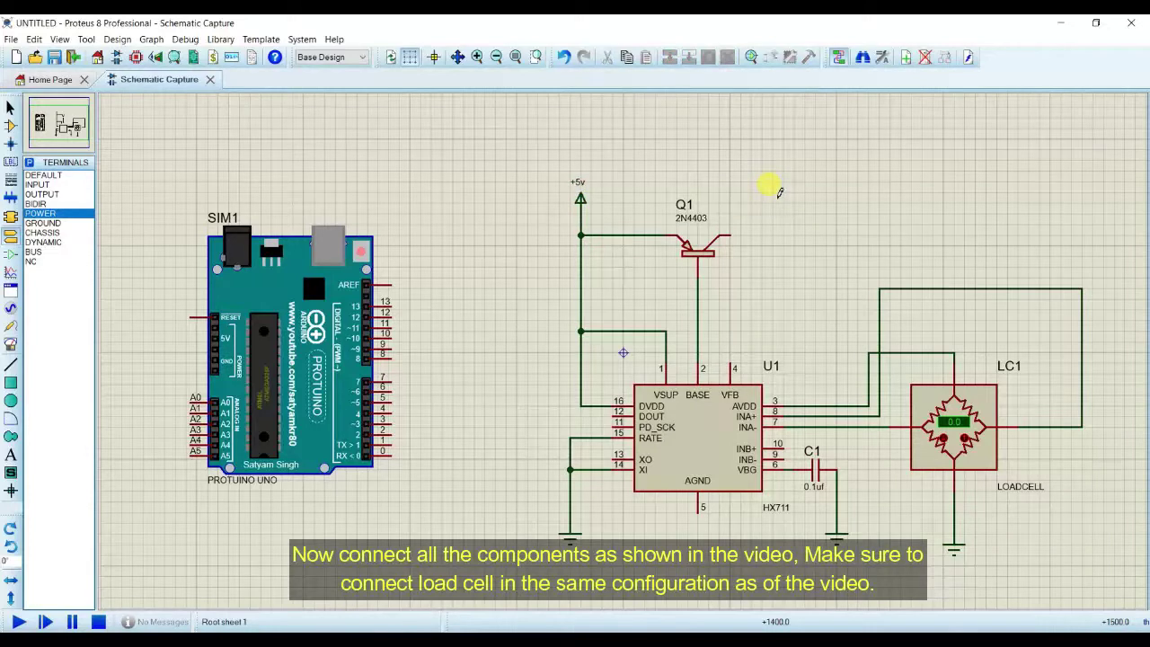
# Wire the 2N4403's collector to the AVDD line and place a second CAP capacitor connected to the corner of that wire
pyautogui.click(738, 235)
pyautogui.click(824, 235)
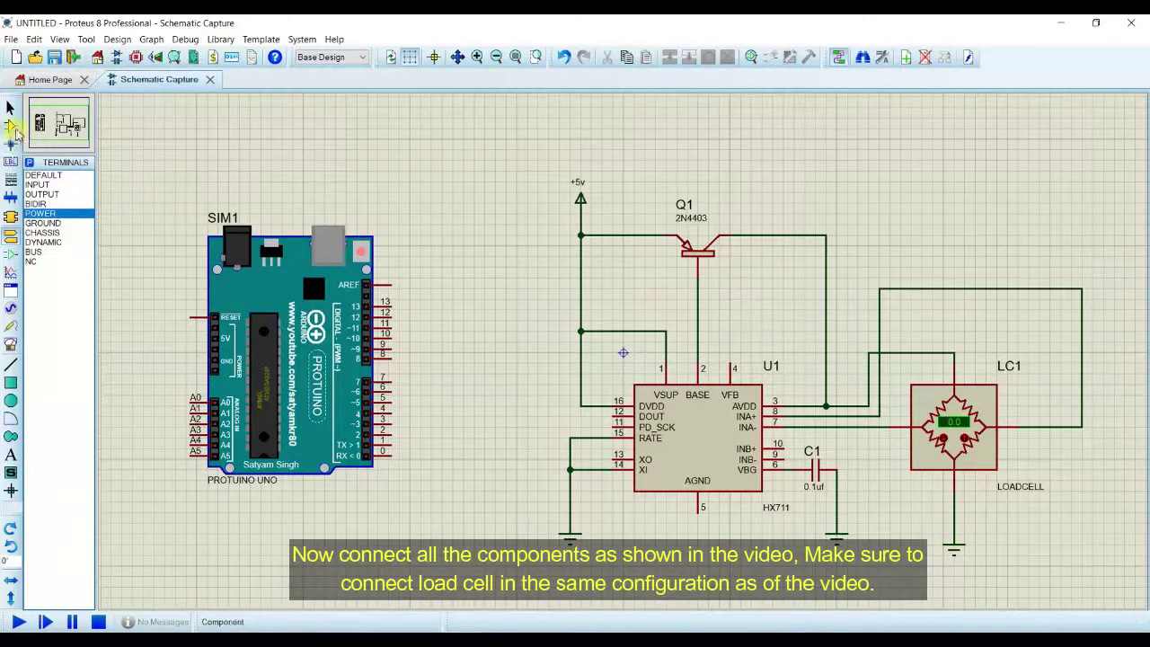
pyautogui.click(11, 126)
pyautogui.click(34, 185)
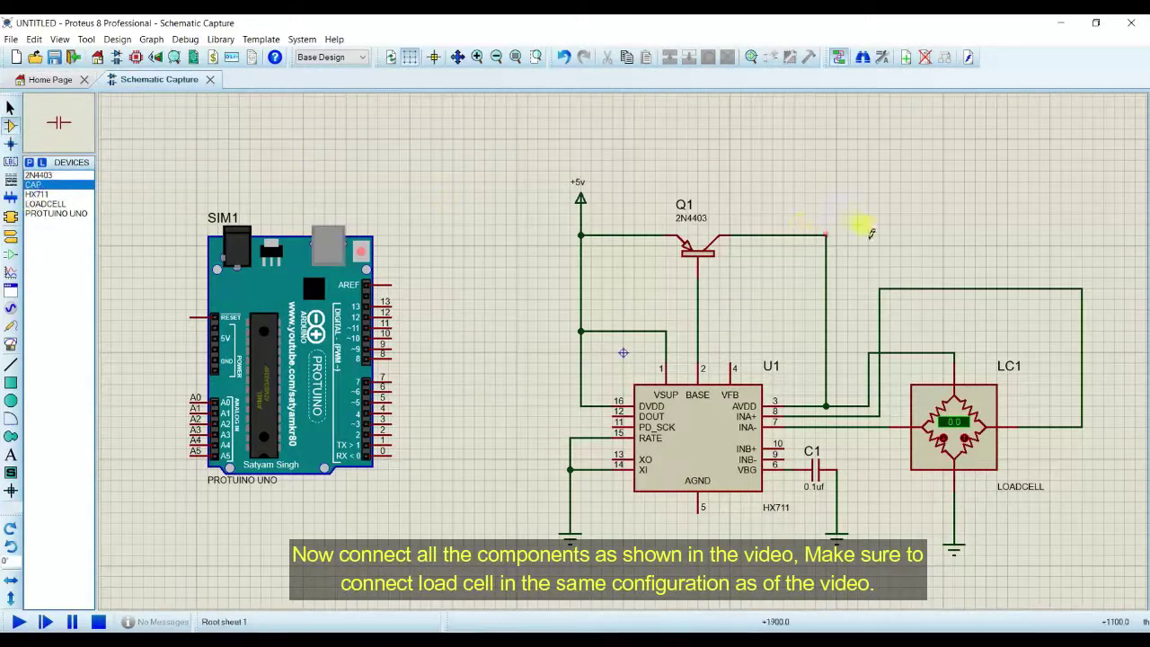
pyautogui.click(870, 233)
pyautogui.click(867, 233)
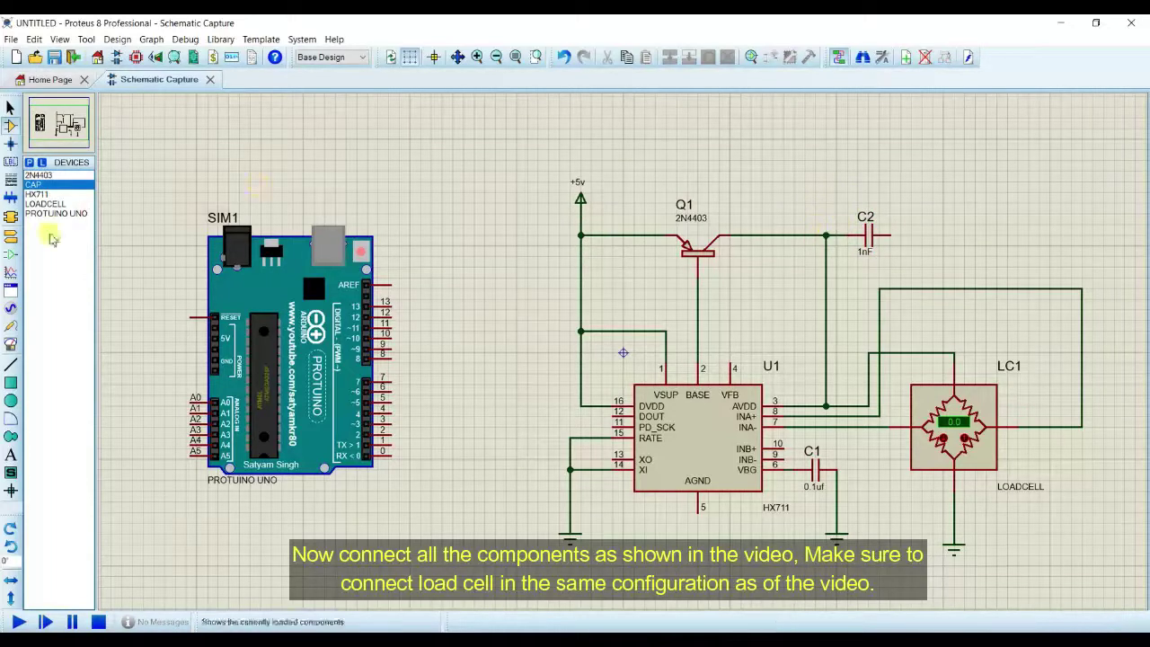
# Connect capacitor C2's right pin to a new ground terminal at its lower right and set C2's value to 10uf
pyautogui.click(11, 235)
pyautogui.click(41, 223)
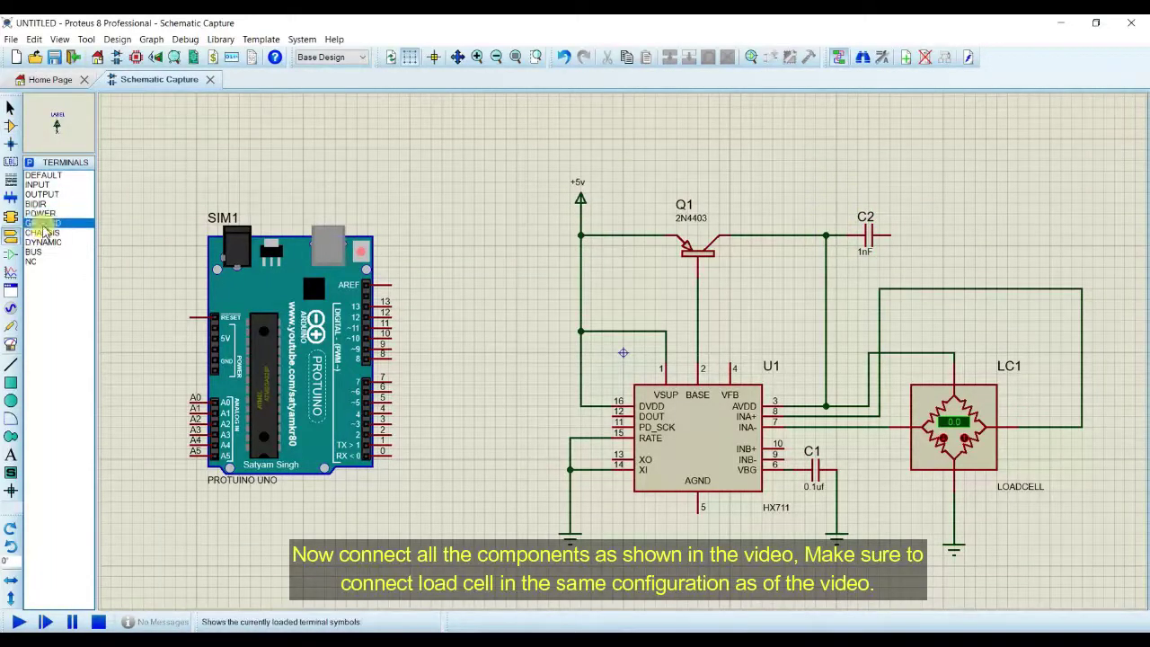
pyautogui.click(922, 257)
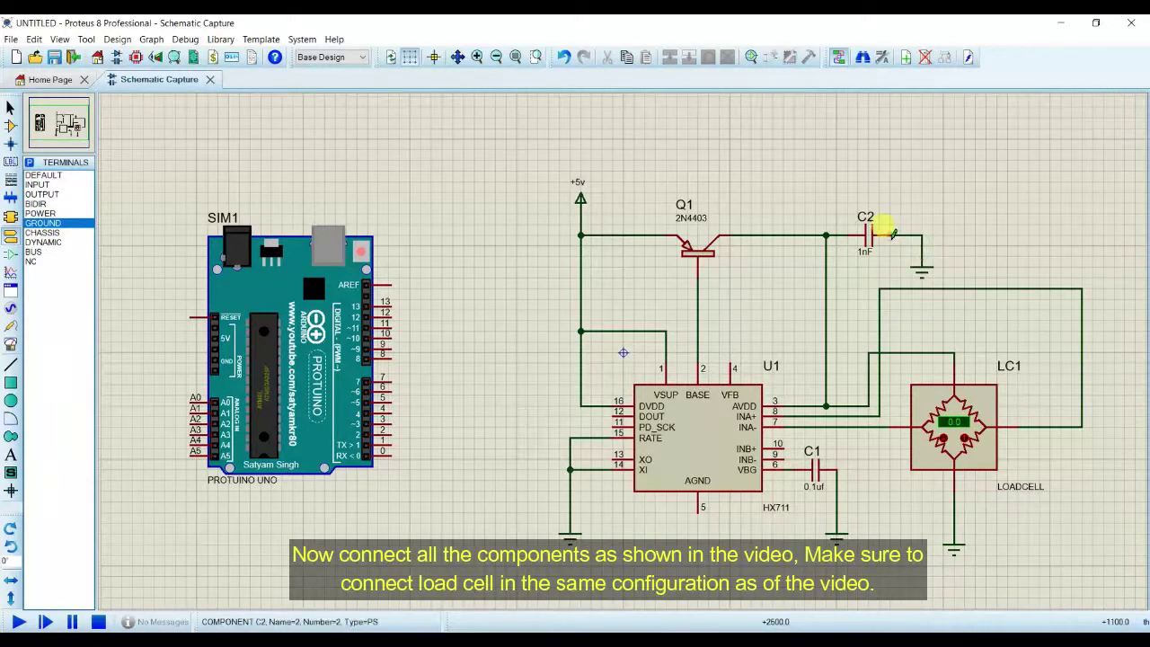
pyautogui.doubleClick(864, 250)
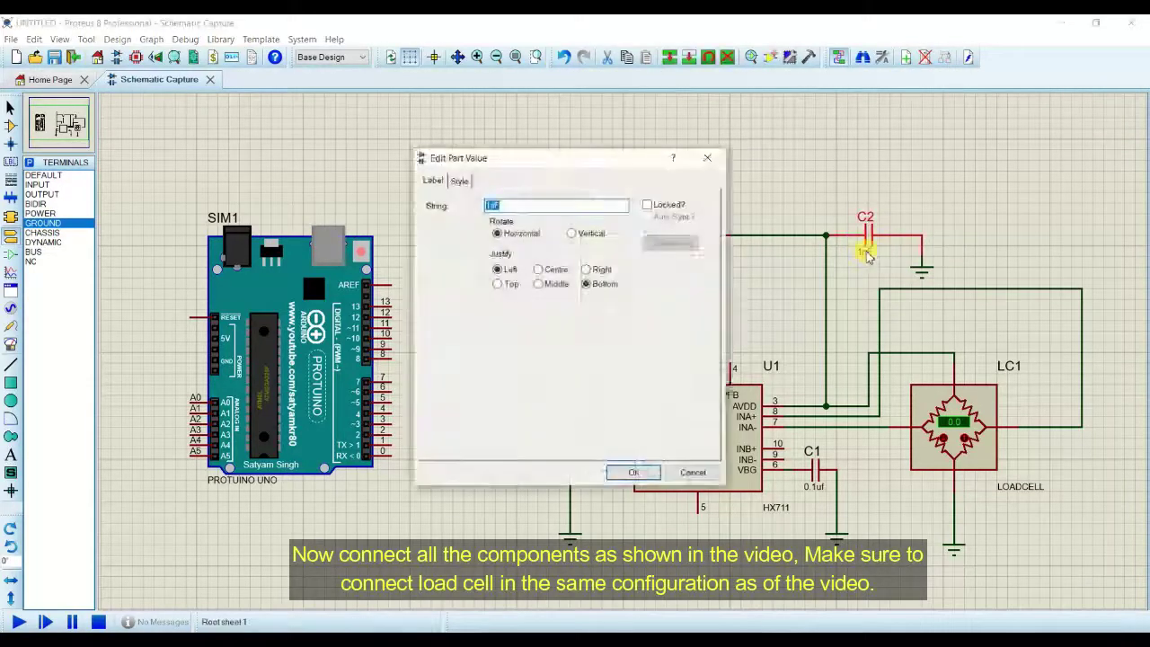
pyautogui.write('10uf')
pyautogui.press('Return')
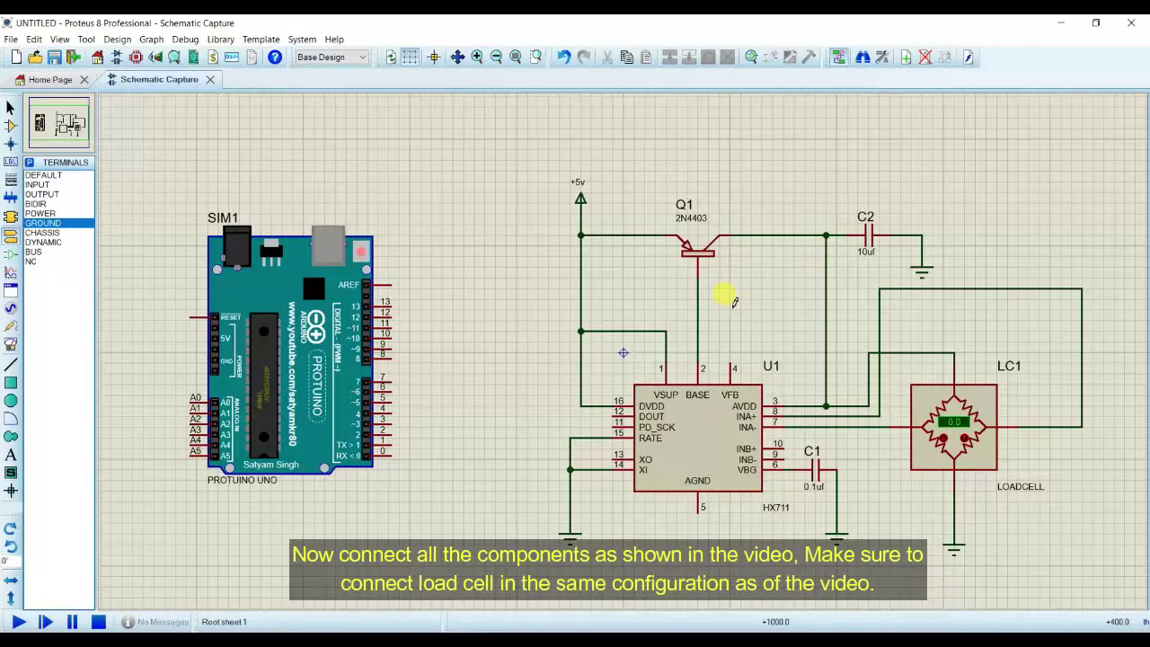
# Add the RES device from the library and place two resistors above the HX711's VFB pin
pyautogui.click(11, 124)
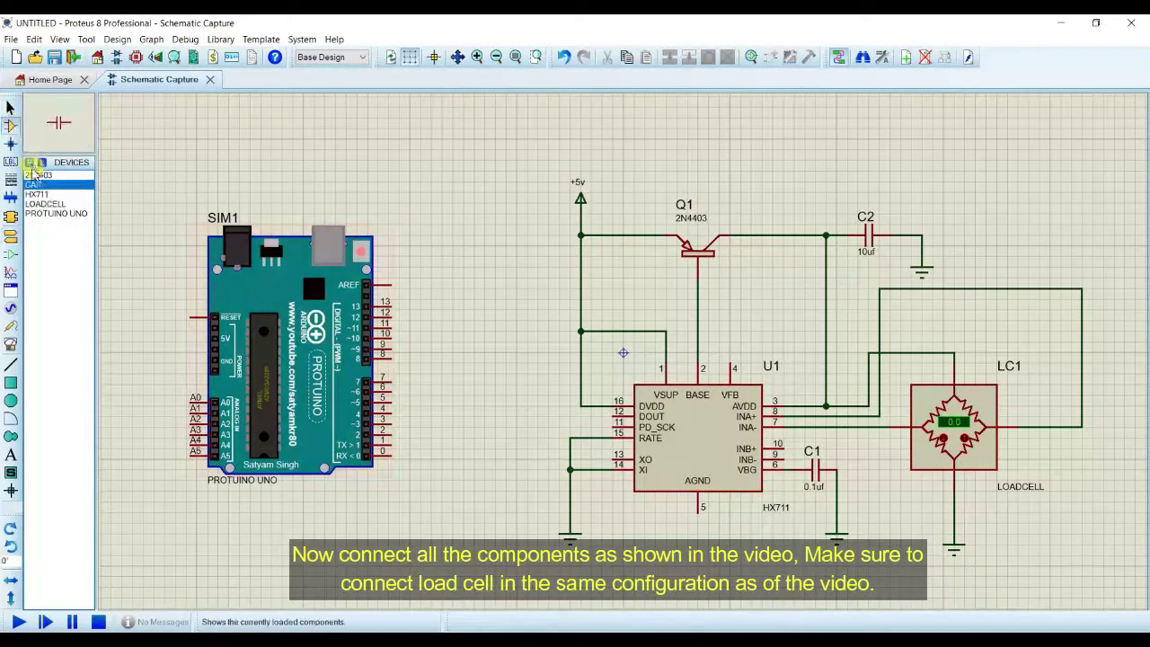
pyautogui.click(31, 165)
pyautogui.write('res')
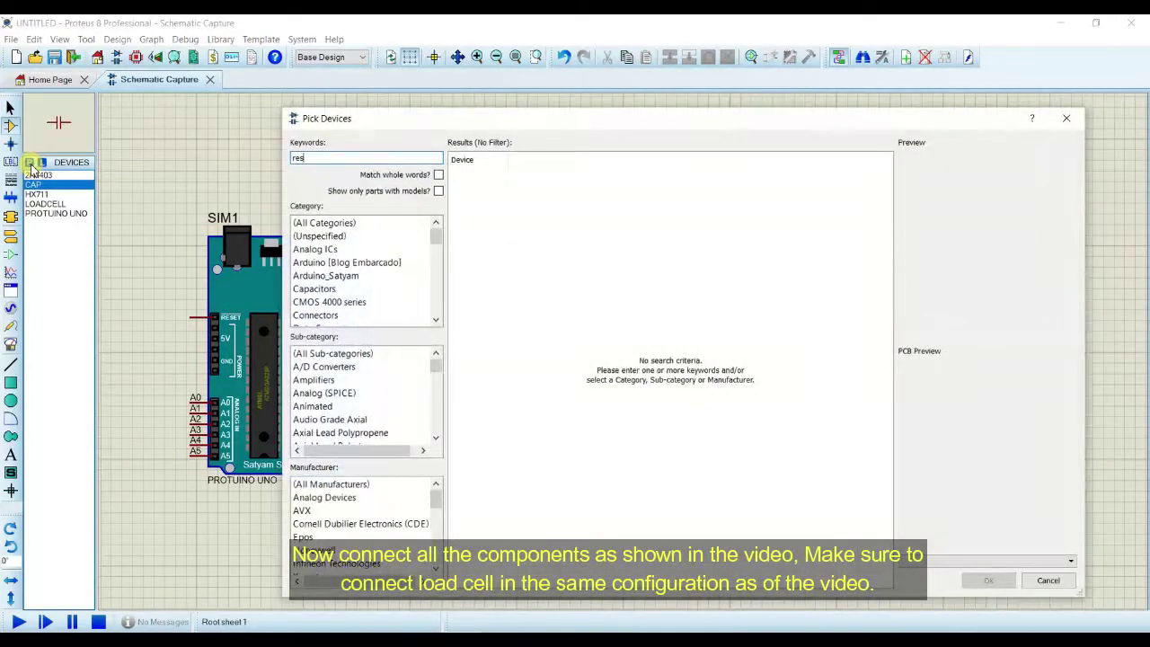
pyautogui.press('Return')
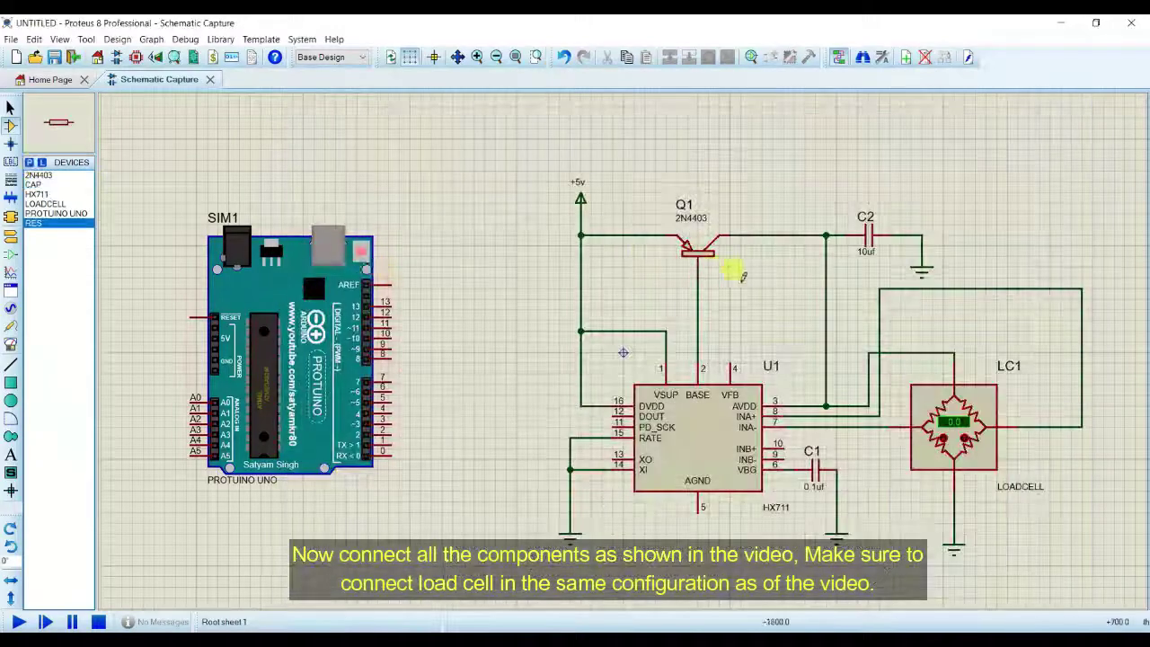
pyautogui.click(741, 277)
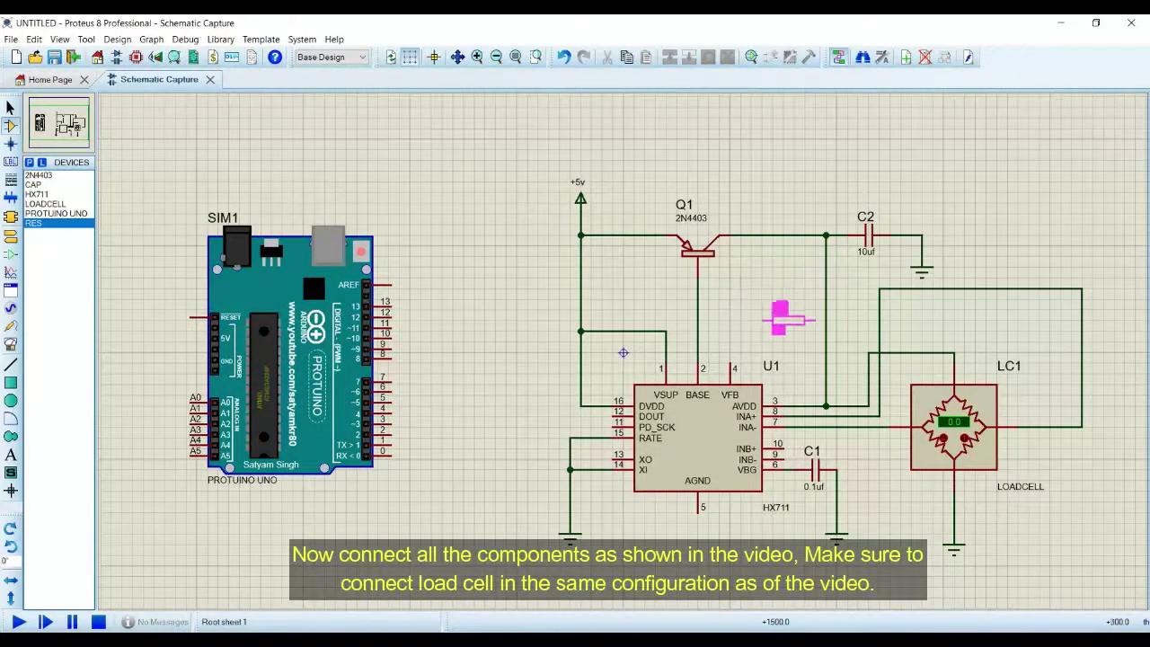
pyautogui.click(734, 300)
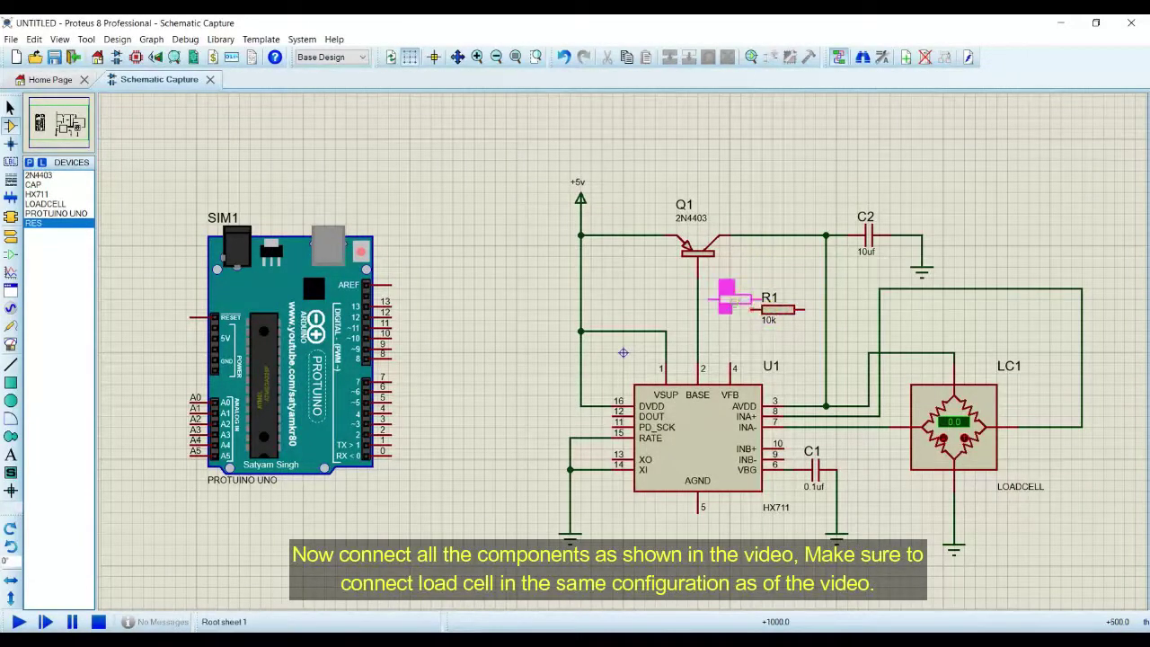
pyautogui.click(729, 299)
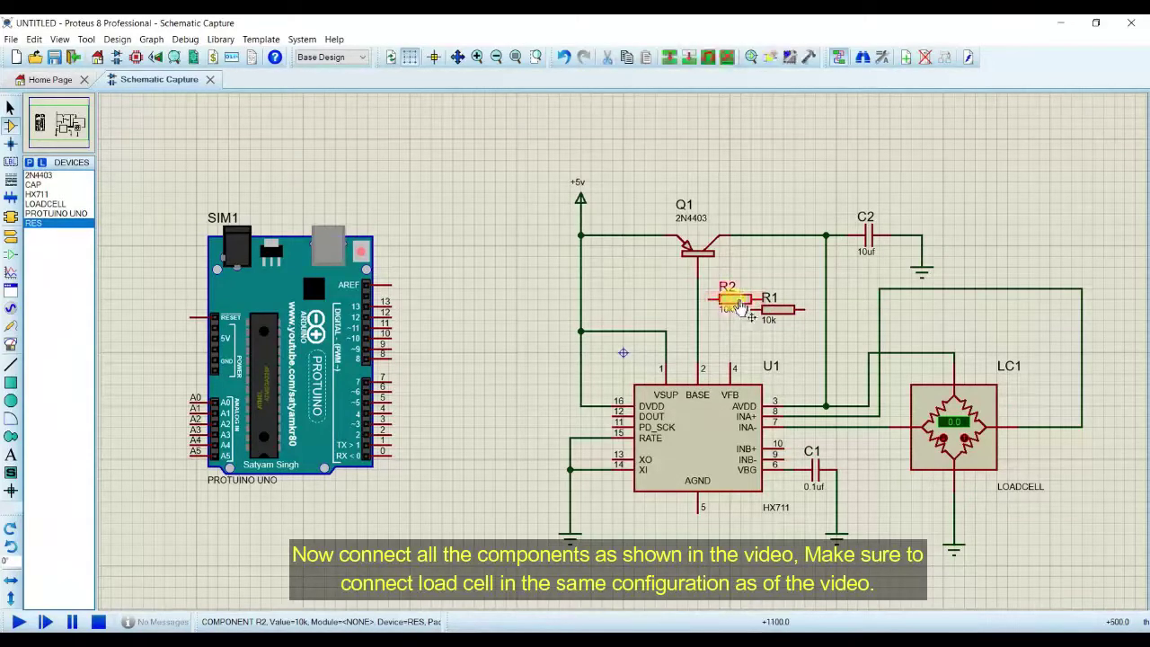
# Rotate resistor R2 to vertical, align it above the HX711's VFB pin, and shift R1 slightly downward
pyautogui.rightClick(750, 306)
pyautogui.click(781, 302)
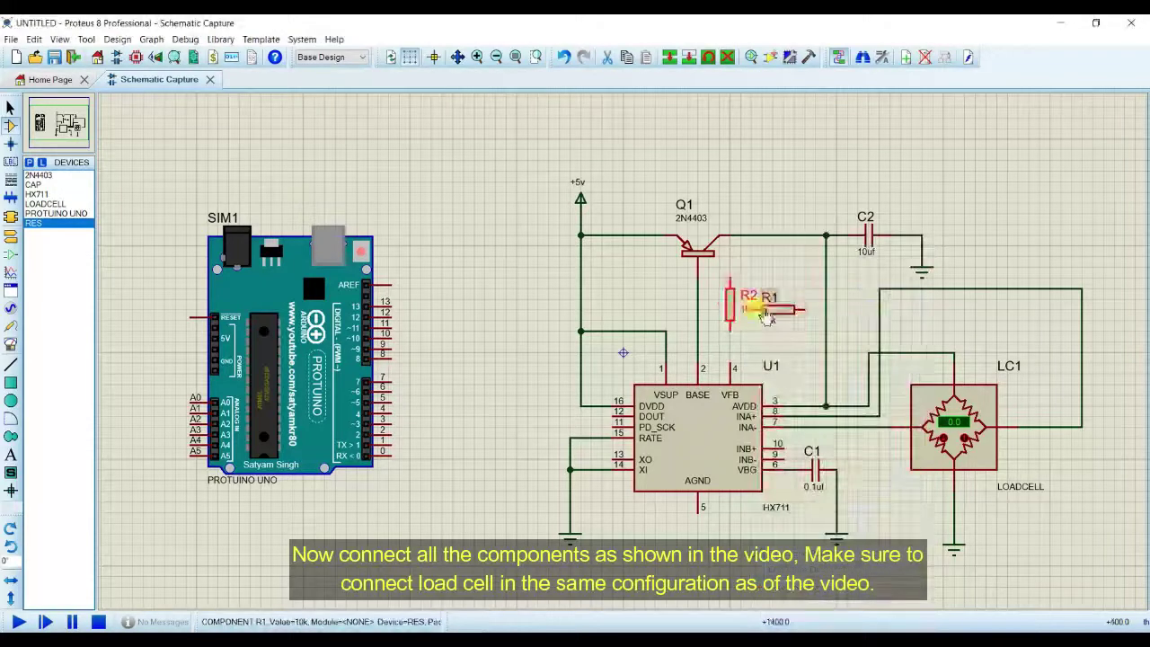
pyautogui.moveTo(730, 305); pyautogui.dragTo(730, 284)
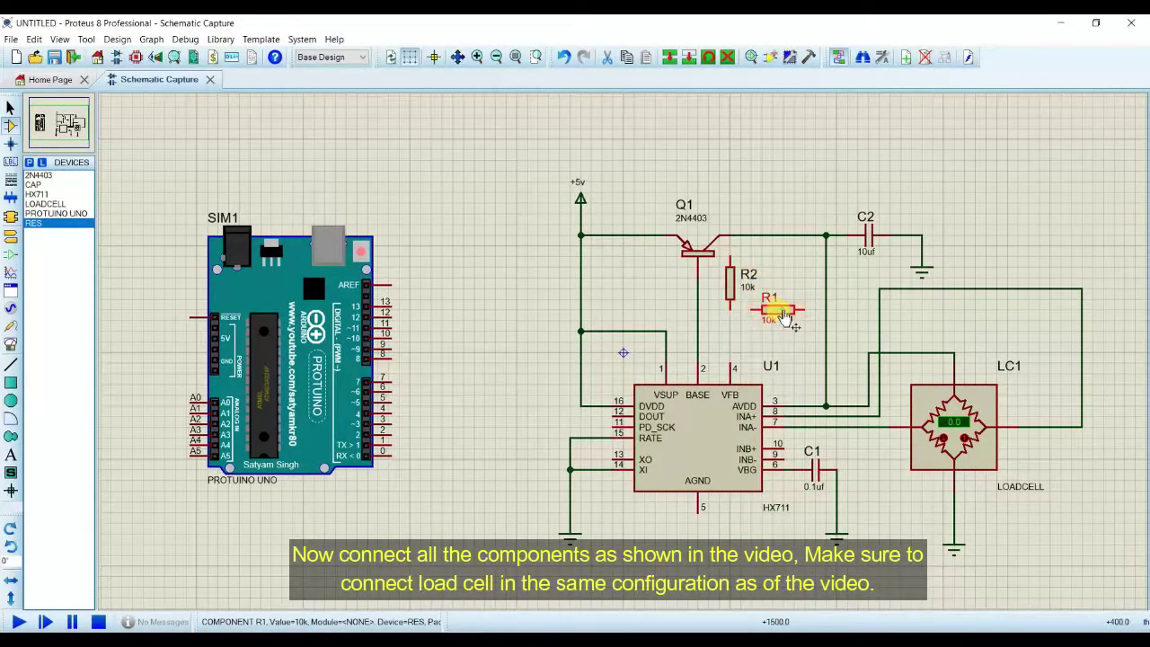
pyautogui.moveTo(784, 316); pyautogui.dragTo(784, 327)
# Wire R2 between the HX711's VFB pin and the transistor's collector line, and connect R1's left pin to the VFB wire
pyautogui.click(741, 316)
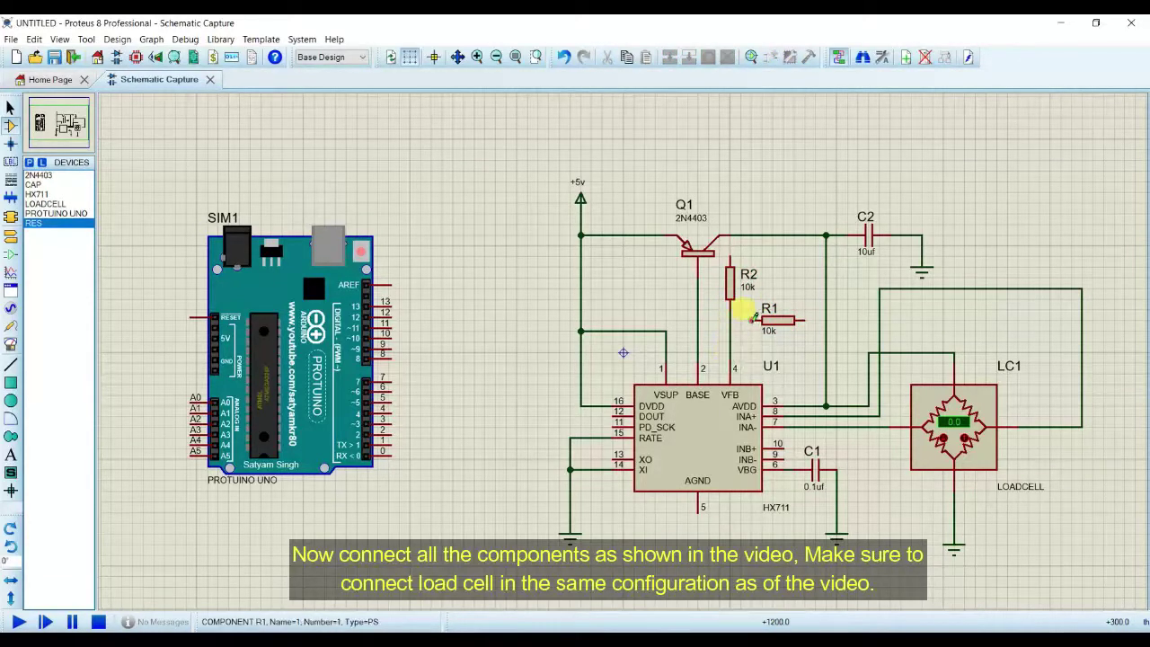
pyautogui.click(751, 317)
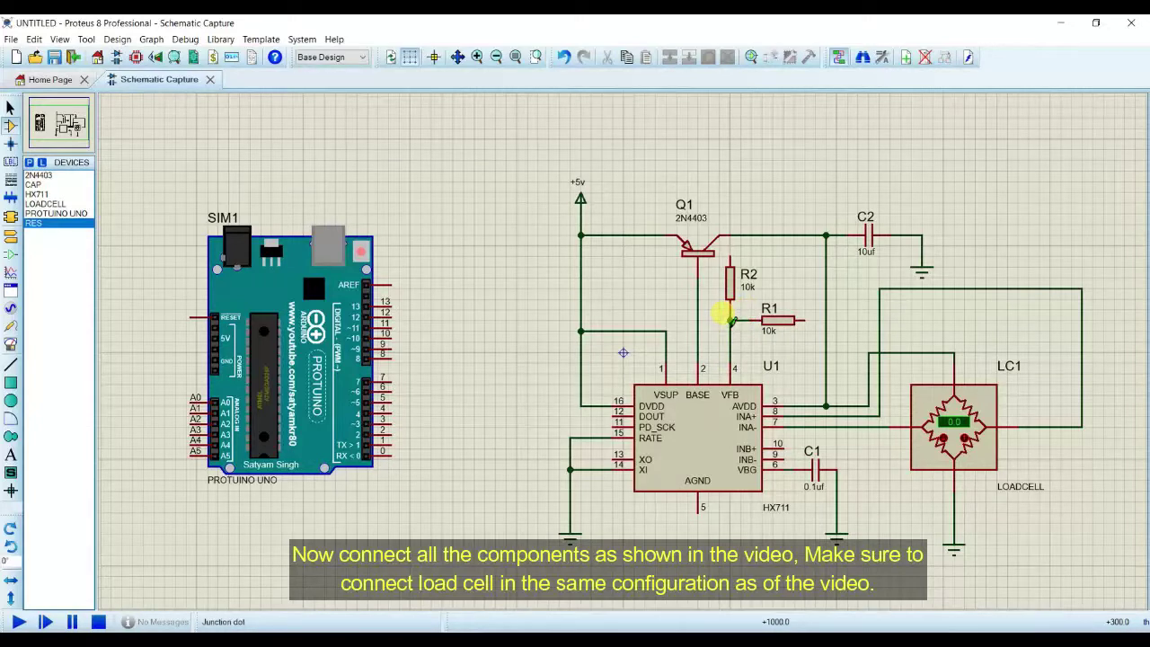
pyautogui.click(729, 319)
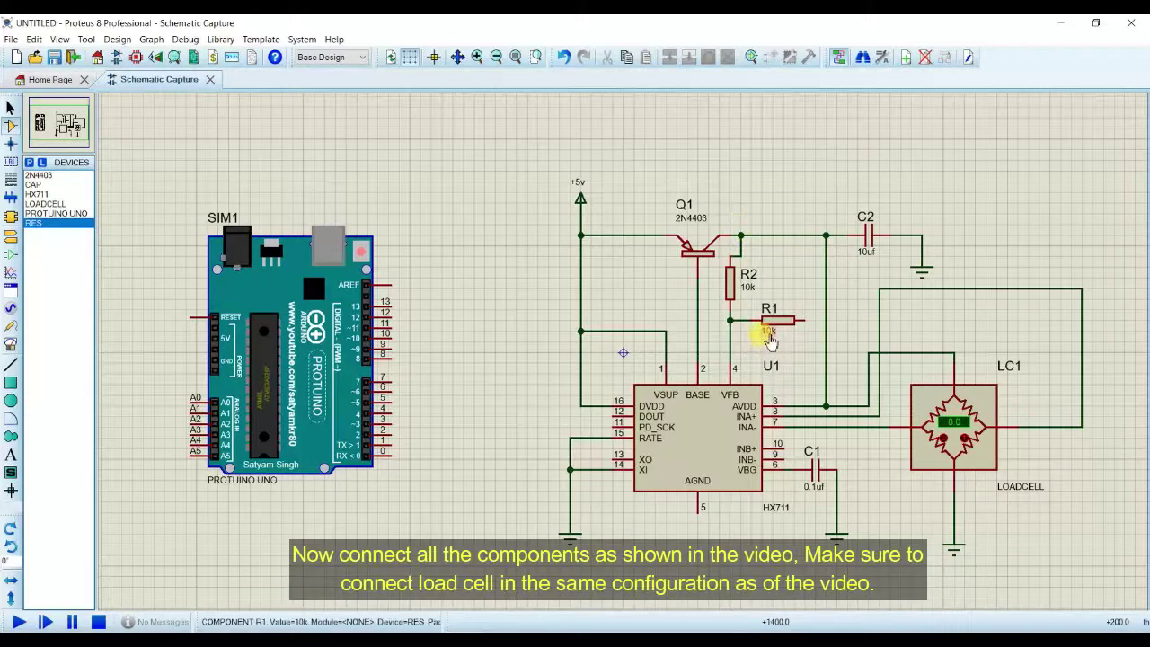
# Set resistor R1's value to 8.2k and resistor R2's value to 20k
pyautogui.doubleClick(768, 333)
pyautogui.write('8')
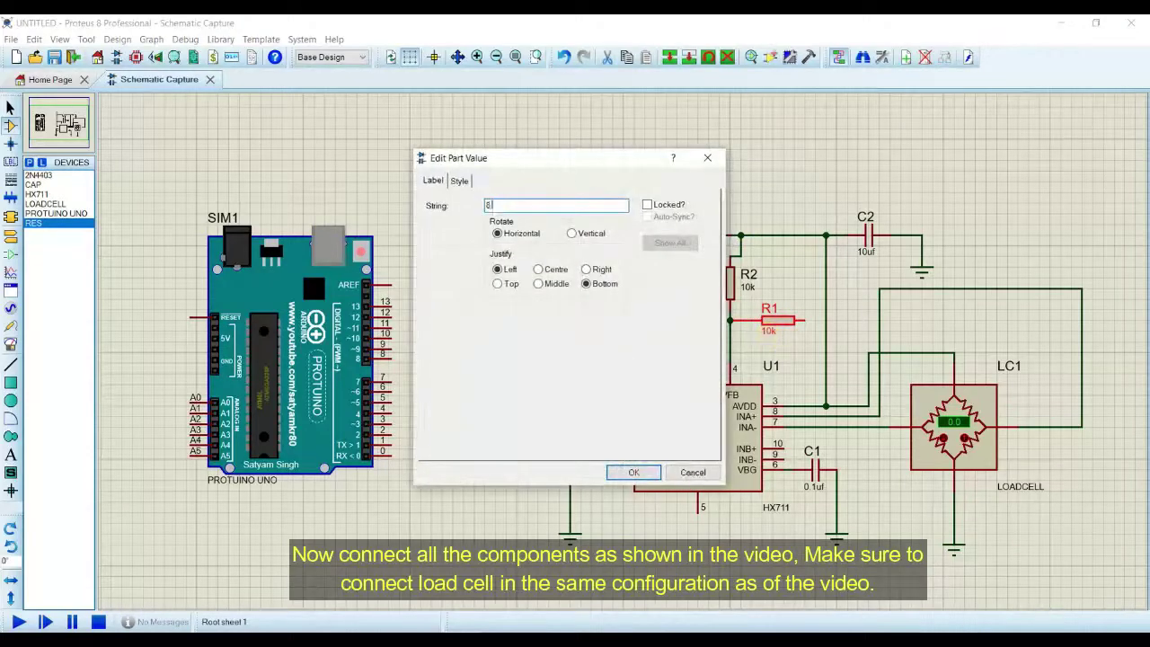
pyautogui.write('.2k')
pyautogui.press('Return')
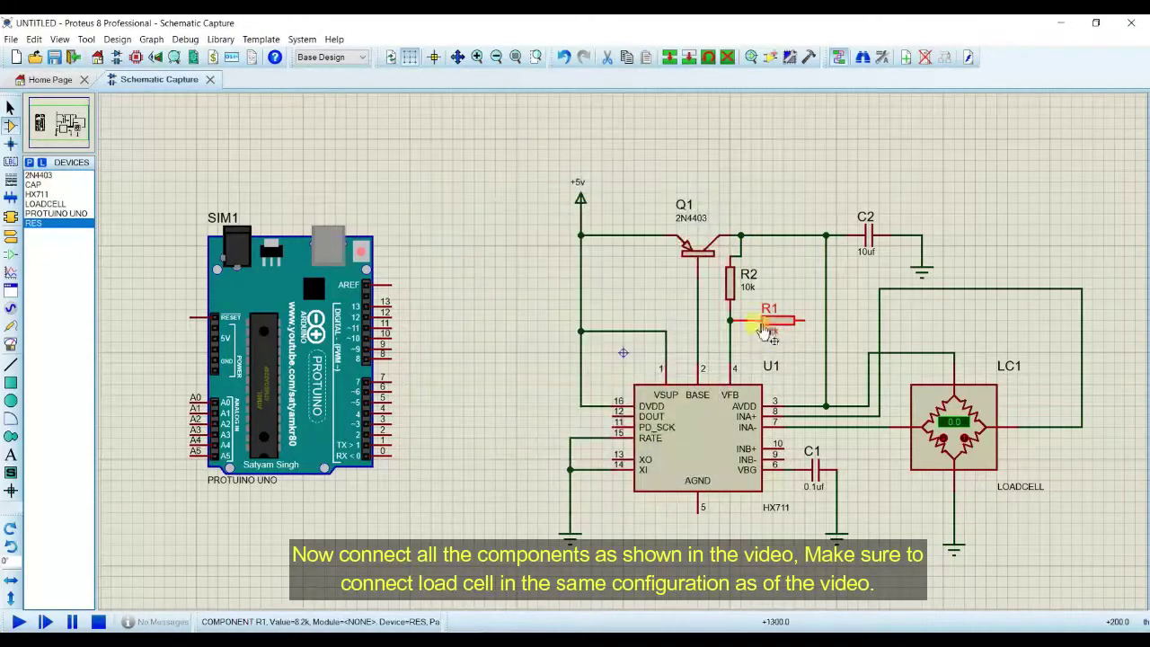
pyautogui.doubleClick(747, 279)
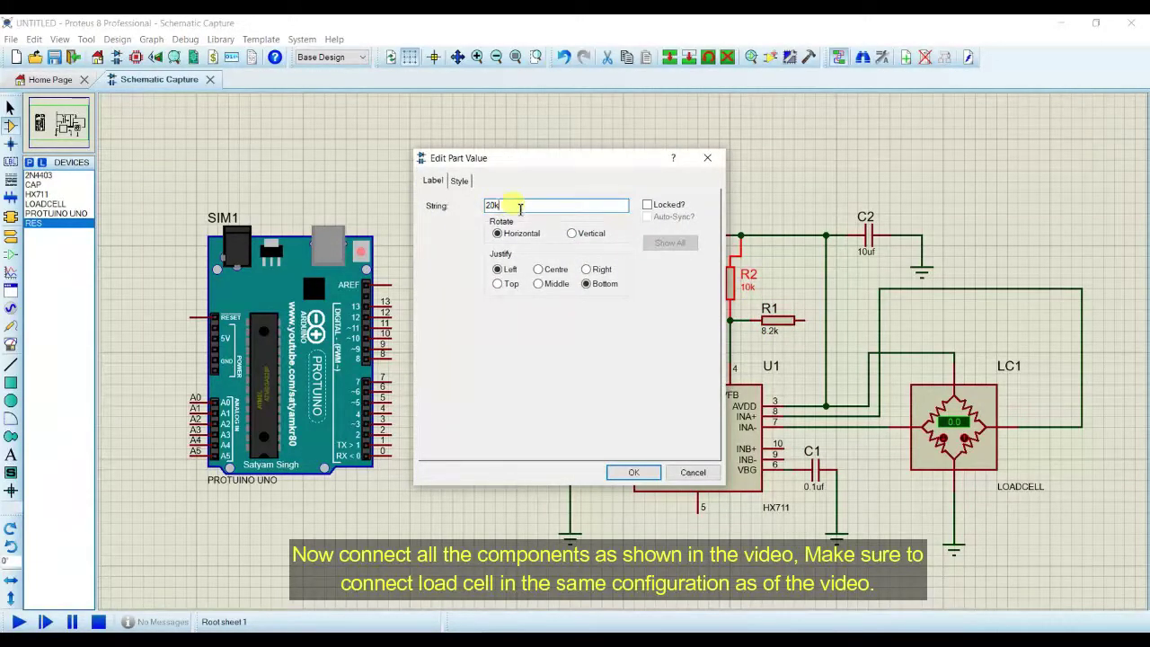
pyautogui.press('Return')
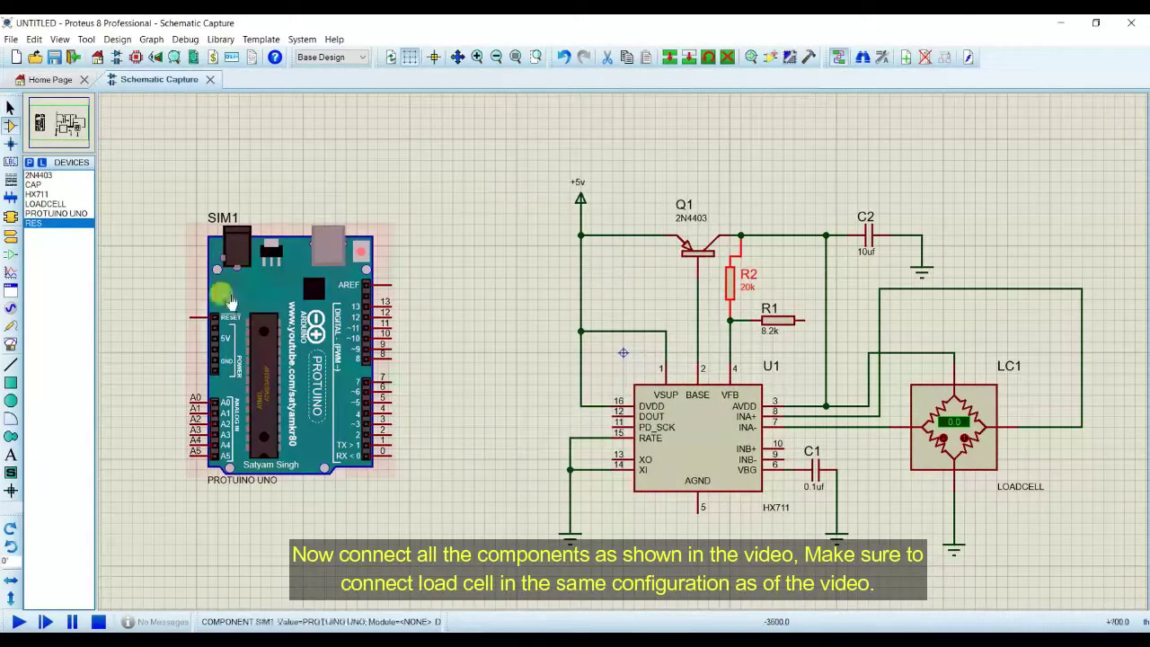
# Place a ground terminal below R1's right pin and wire the two together
pyautogui.click(11, 216)
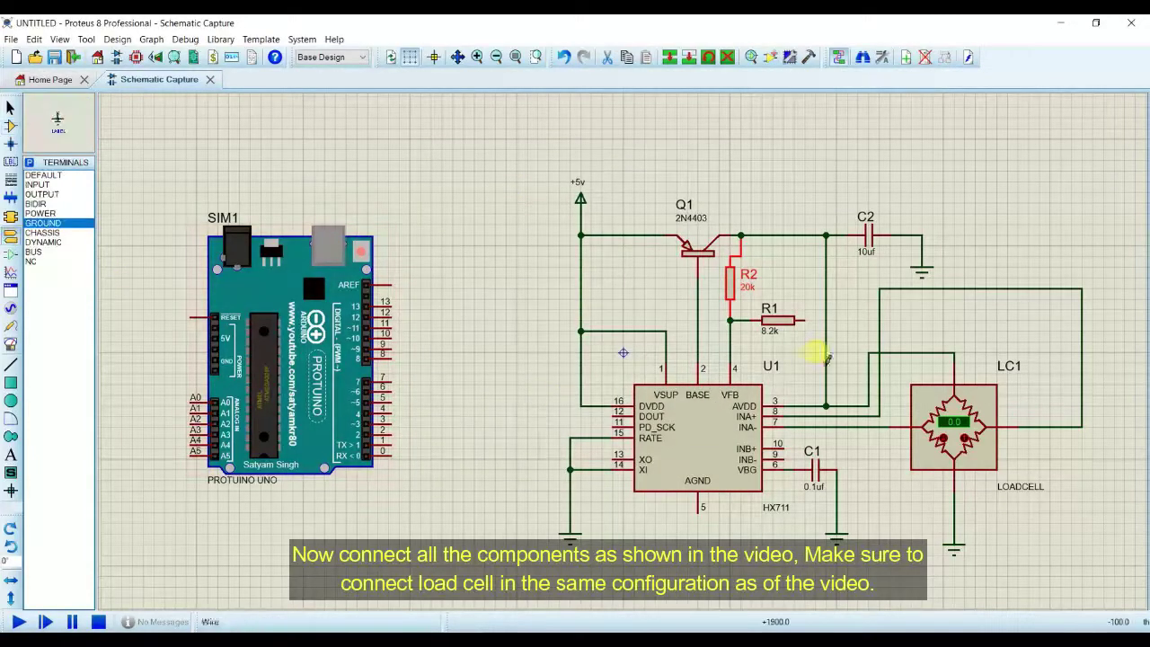
pyautogui.click(819, 363)
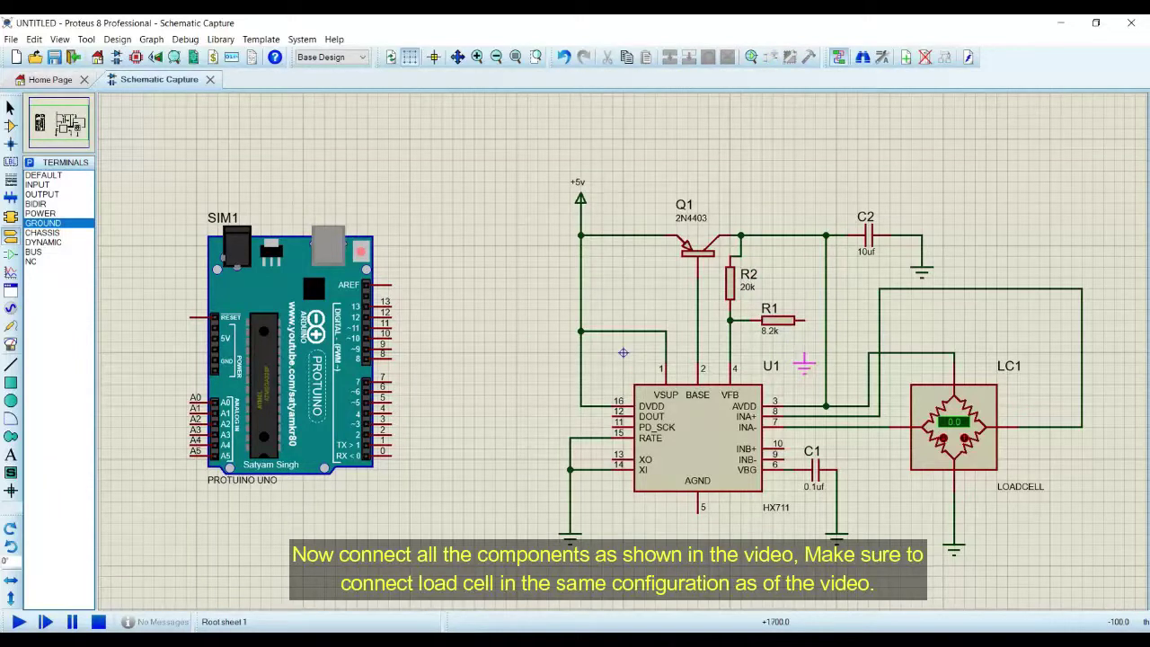
pyautogui.click(804, 359)
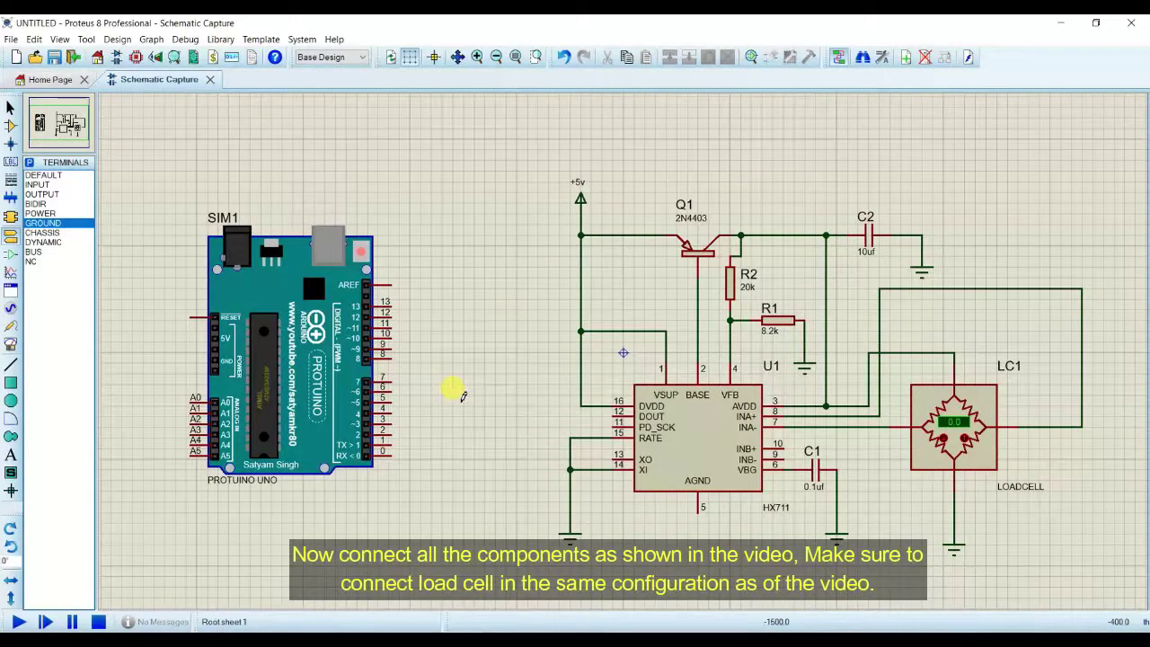
# Switch to the Arduino IDE, close the HX711_full_example and sketch_jun05a windows, and bring up the HX711_Demo sketch
pyautogui.click(422, 640)
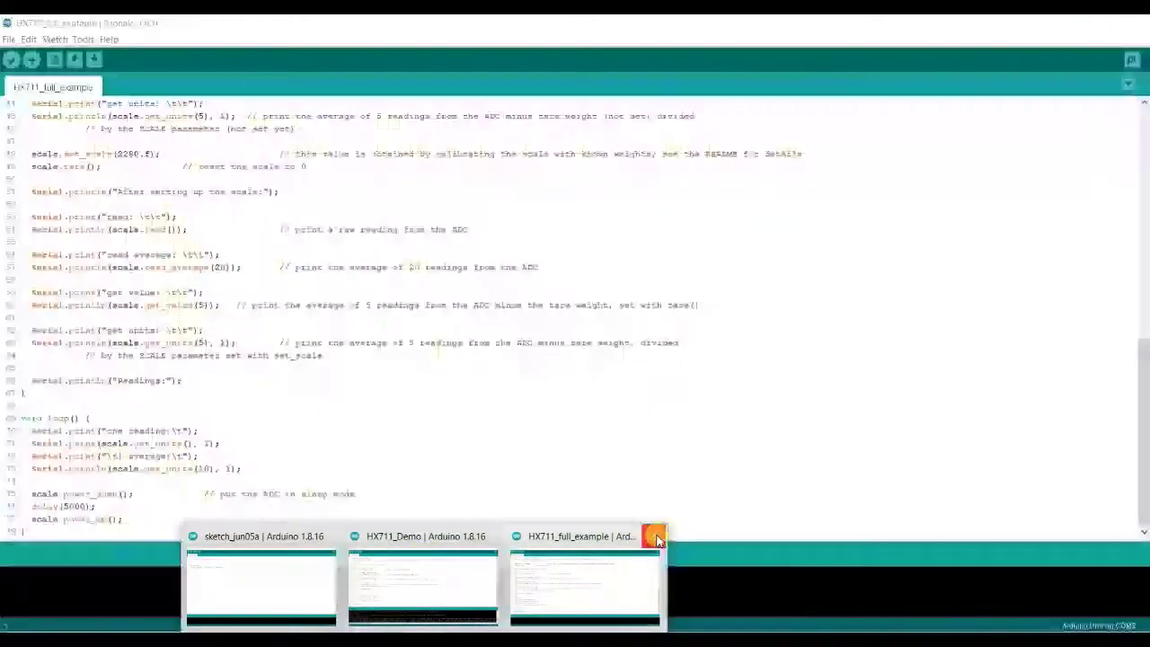
pyautogui.click(651, 535)
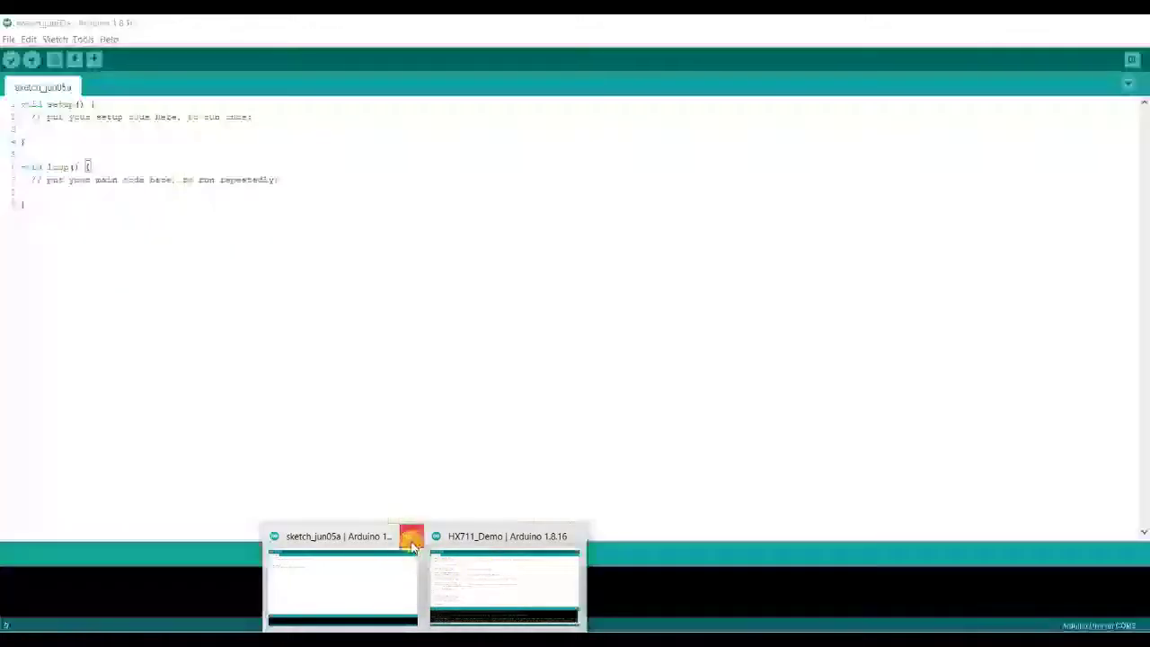
pyautogui.click(411, 535)
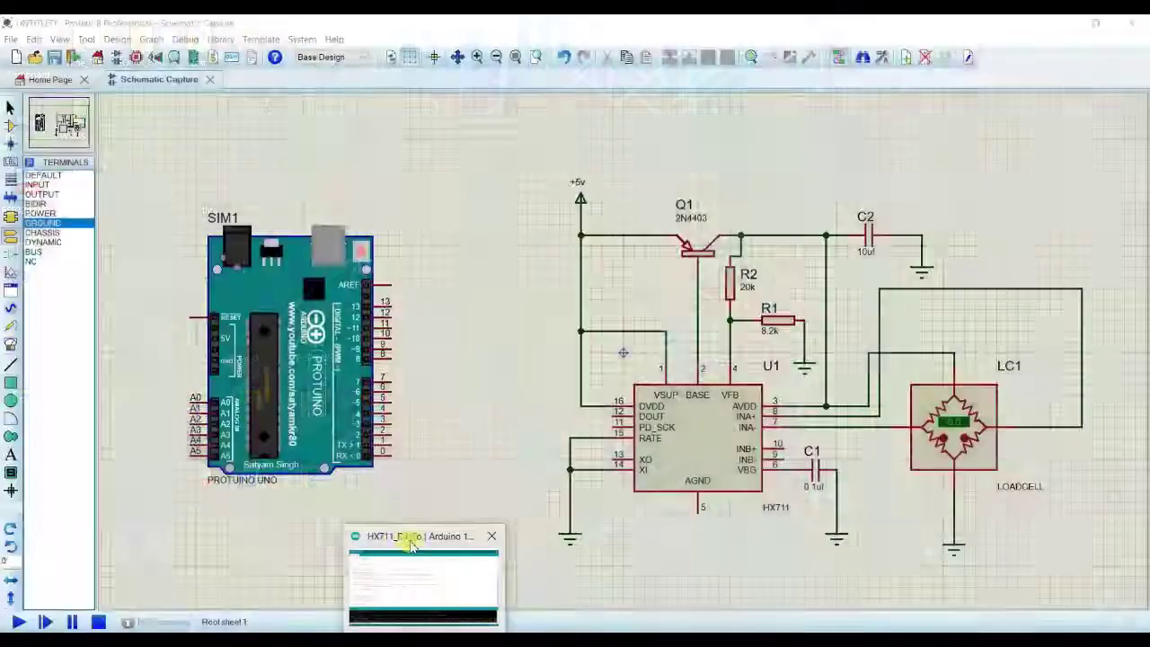
pyautogui.click(400, 569)
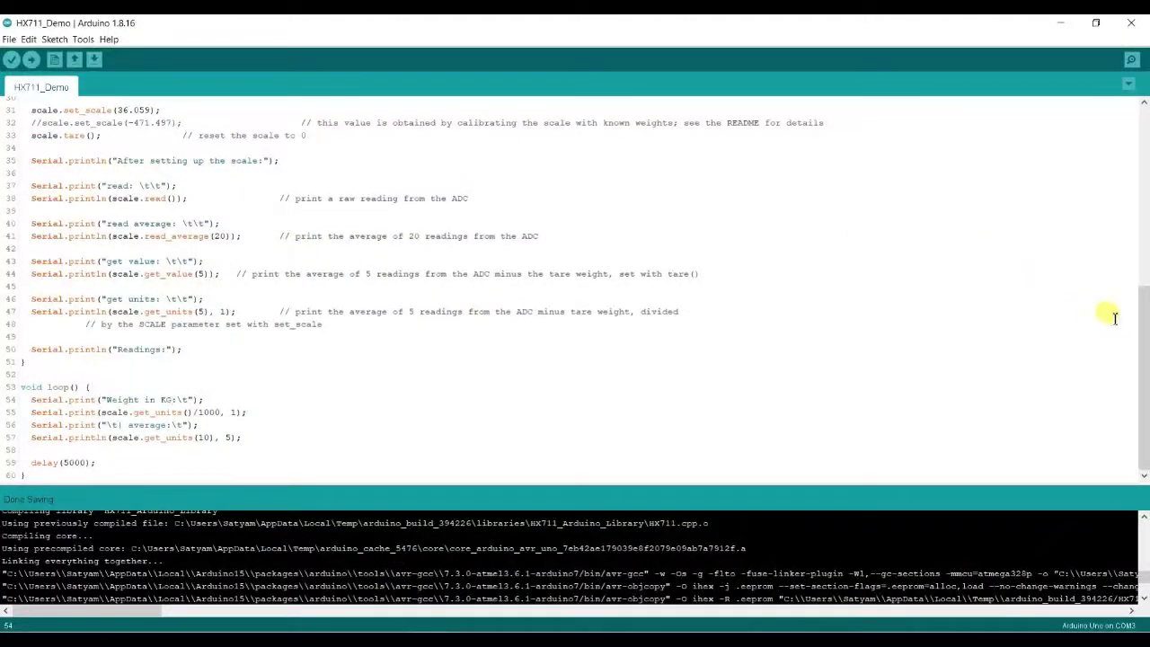
# Check the LOADCELL_DOUT_PIN and LOADCELL_SCK_PIN assignments at the start of the sketch
pyautogui.scroll(4, 1135, 269)
pyautogui.scroll(10, 1134, 244)
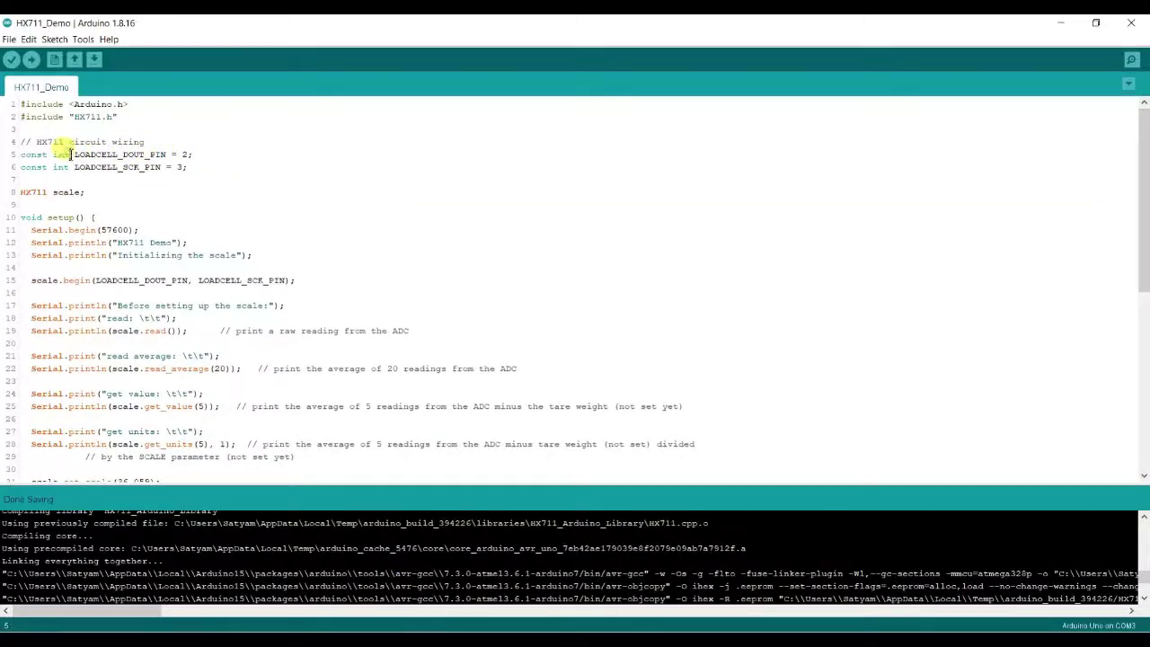
pyautogui.moveTo(71, 155); pyautogui.dragTo(193, 171)
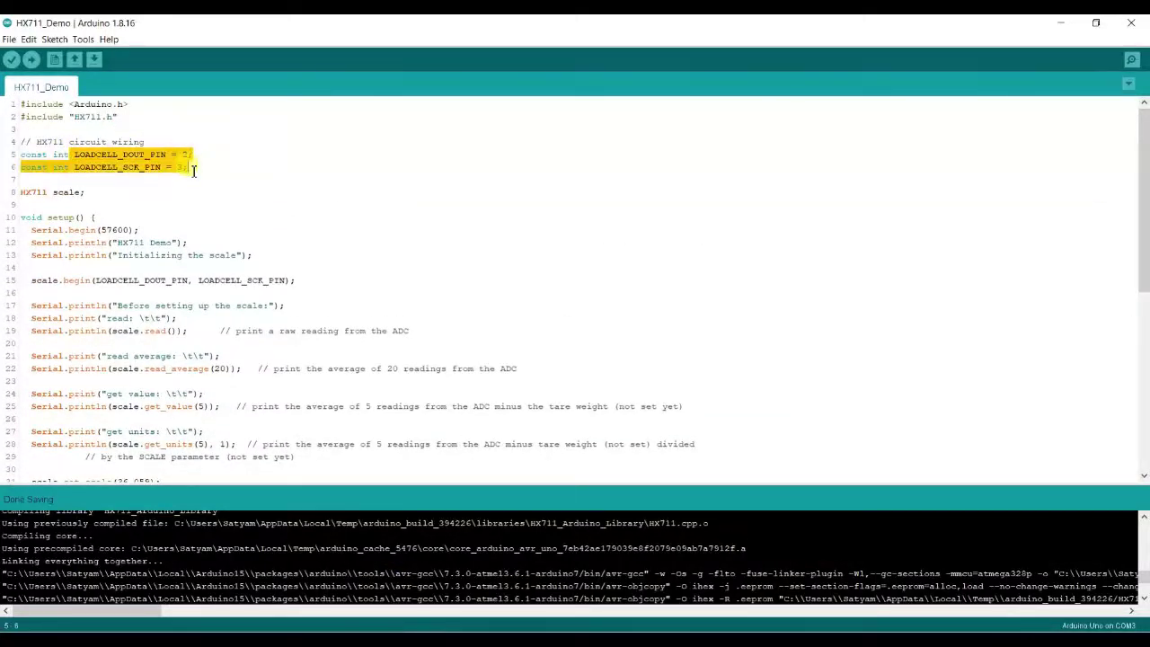
# Switch to Proteus and wire the HX711's DOUT pin to Arduino pin 2 and its PD_SCK pin to Arduino pin 3
pyautogui.click(476, 639)
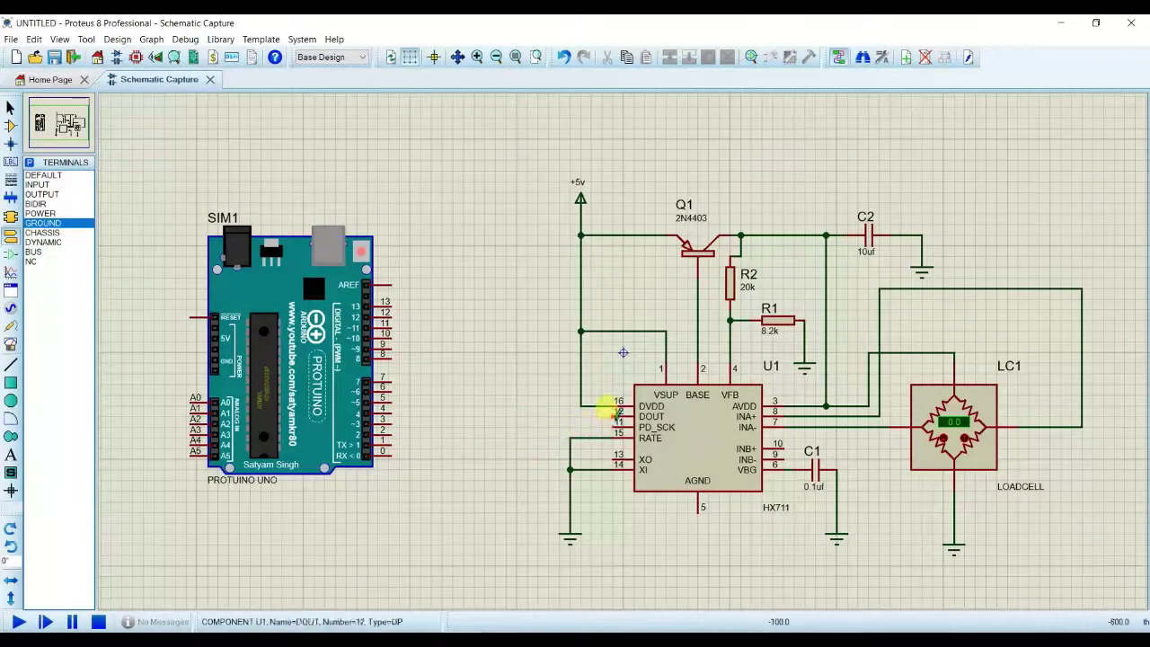
pyautogui.click(613, 416)
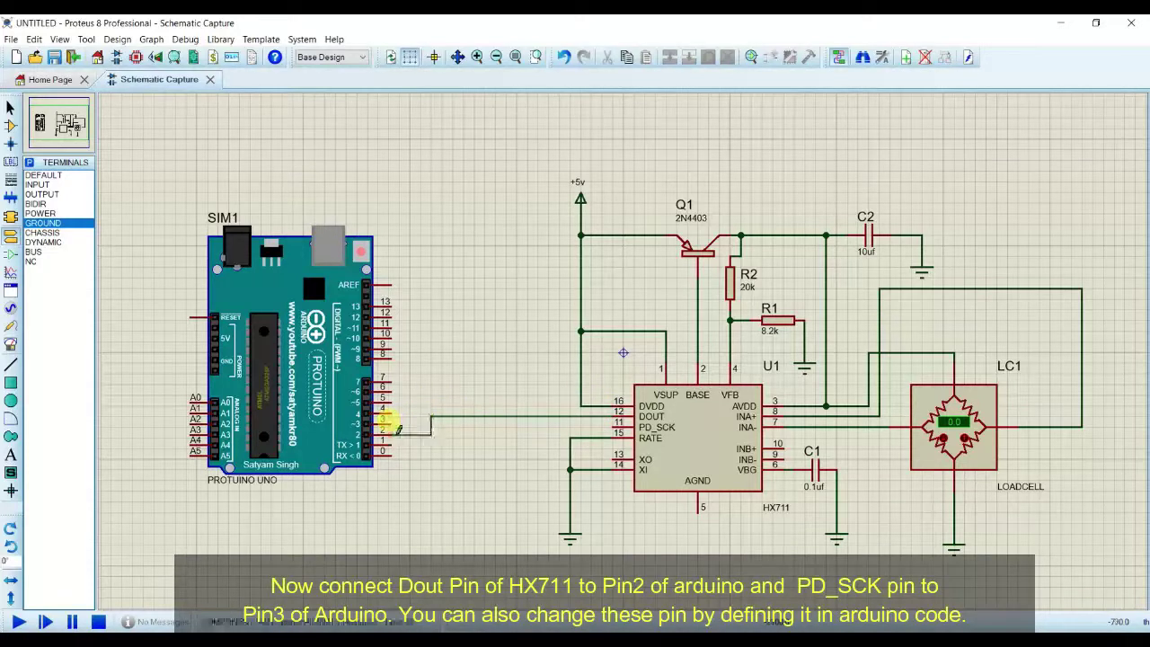
pyautogui.click(389, 433)
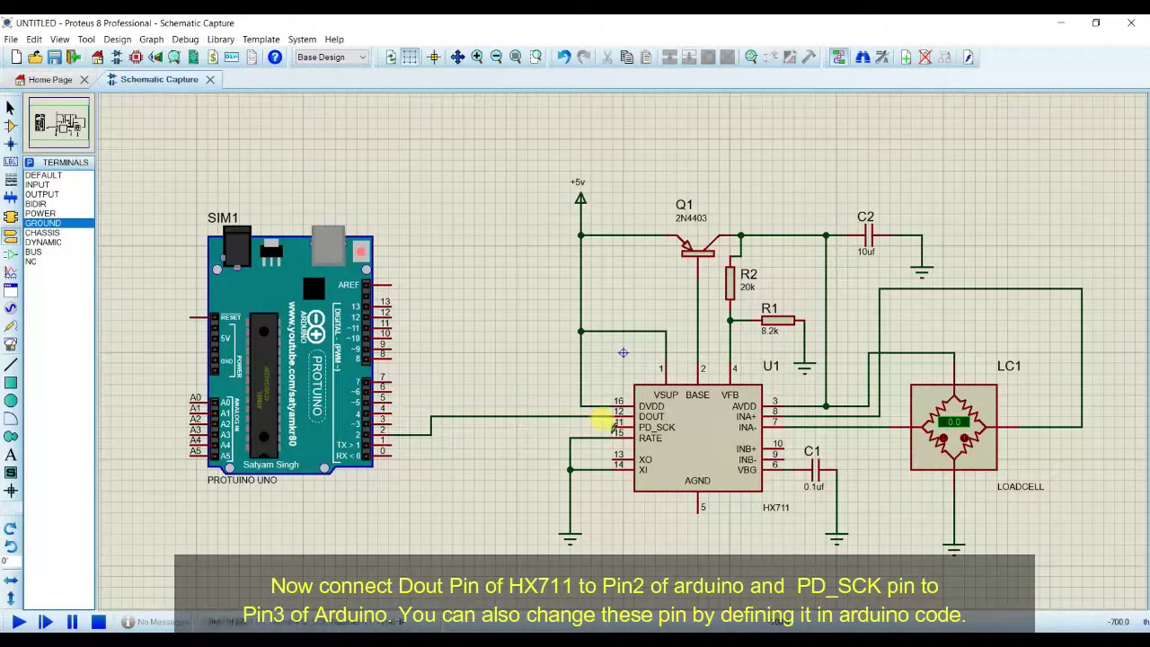
pyautogui.click(614, 428)
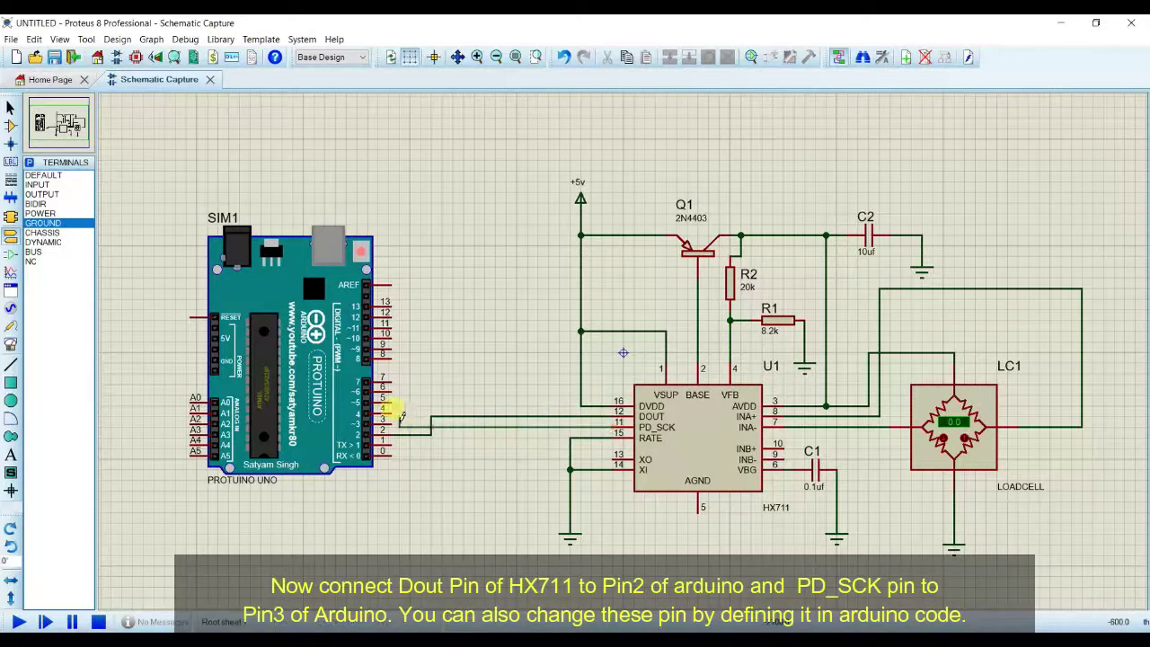
pyautogui.click(397, 420)
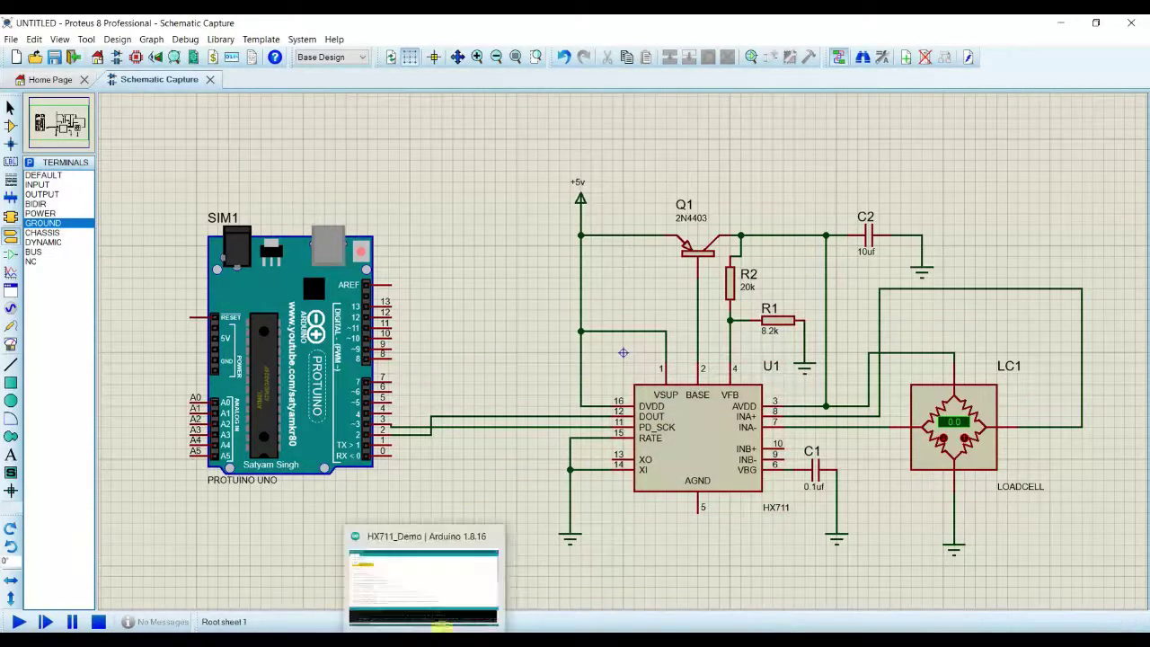
# Switch to the HX711_Demo sketch in the Arduino IDE, compile it, and enlarge the compiler output area
pyautogui.click(442, 587)
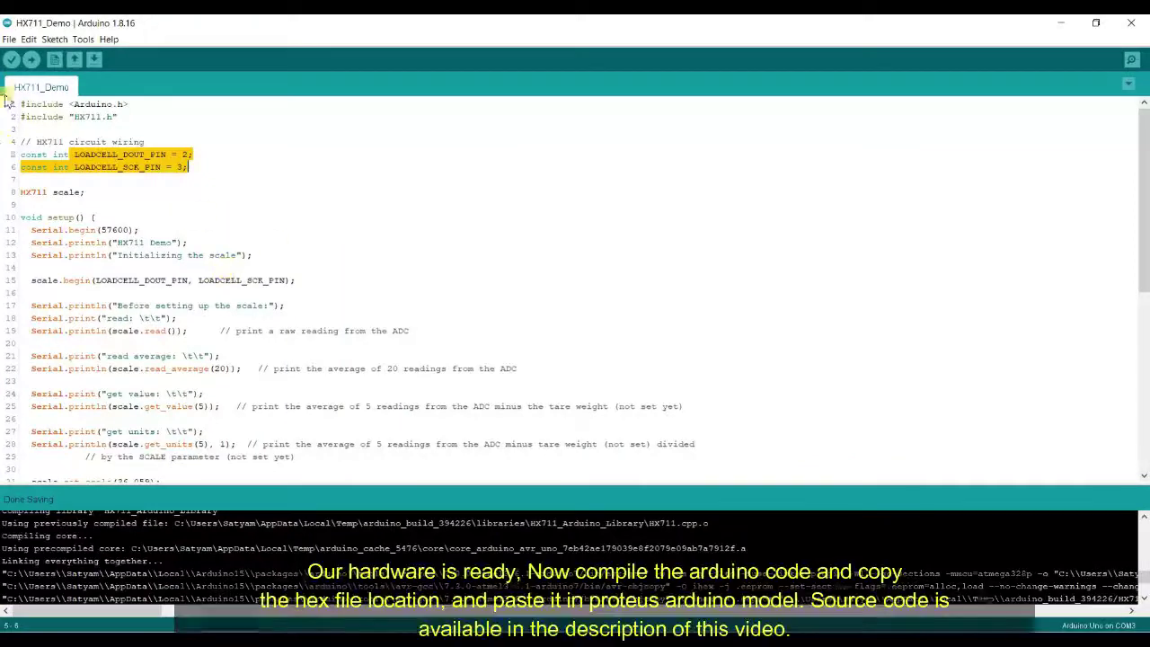
pyautogui.click(12, 59)
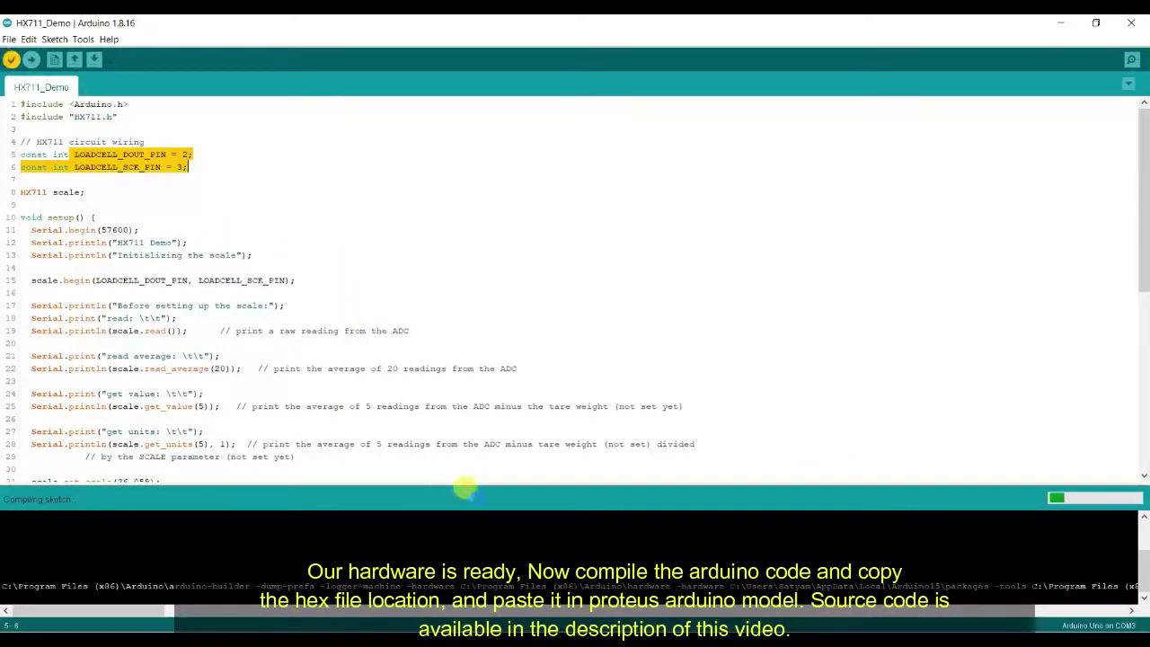
pyautogui.moveTo(472, 483); pyautogui.dragTo(472, 399)
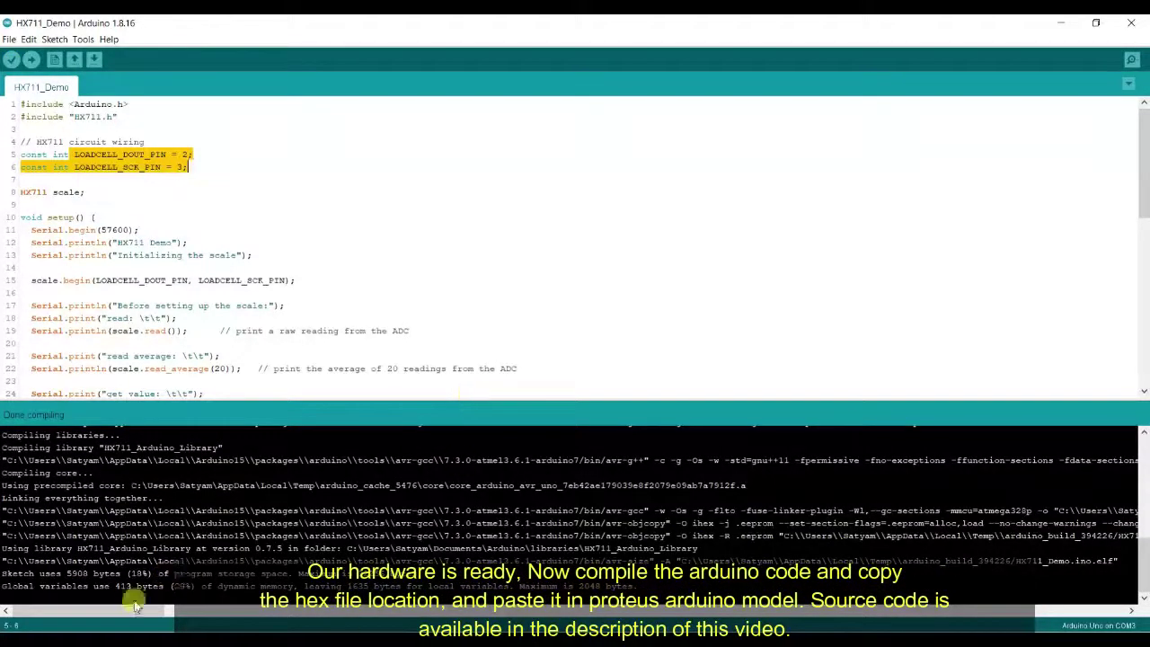
# Copy the full path of the HX711_Demo.ino.hex file from the compiler output
pyautogui.moveTo(124, 610); pyautogui.dragTo(199, 609)
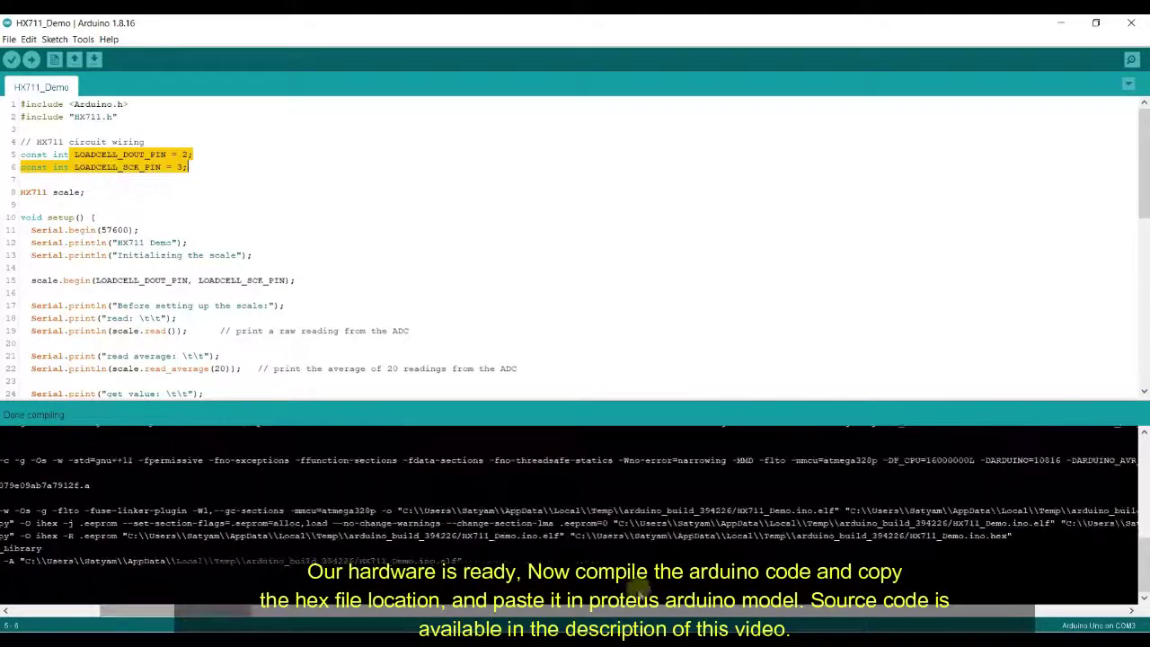
pyautogui.click(575, 536)
pyautogui.hotkey('shift', 'Right')
pyautogui.hotkey('shift', 'Right')
pyautogui.hotkey('shift', 'Right')
pyautogui.hotkey('shift', 'Right')
pyautogui.hotkey('shift', 'Right')
pyautogui.hotkey('shift', 'Right')
pyautogui.hotkey('shift', 'Right')
pyautogui.hotkey('shift', 'Right')
pyautogui.hotkey('shift', 'Right')
pyautogui.hotkey('shift', 'Right')
pyautogui.hotkey('shift', 'Right')
pyautogui.hotkey('shift', 'Right')
pyautogui.hotkey('shift', 'Right')
pyautogui.hotkey('shift', 'Right')
pyautogui.hotkey('shift', 'Right')
pyautogui.hotkey('shift', 'Right')
pyautogui.hotkey('shift', 'Right')
pyautogui.hotkey('shift', 'Right')
pyautogui.hotkey('shift', 'Right')
pyautogui.hotkey('shift', 'Right')
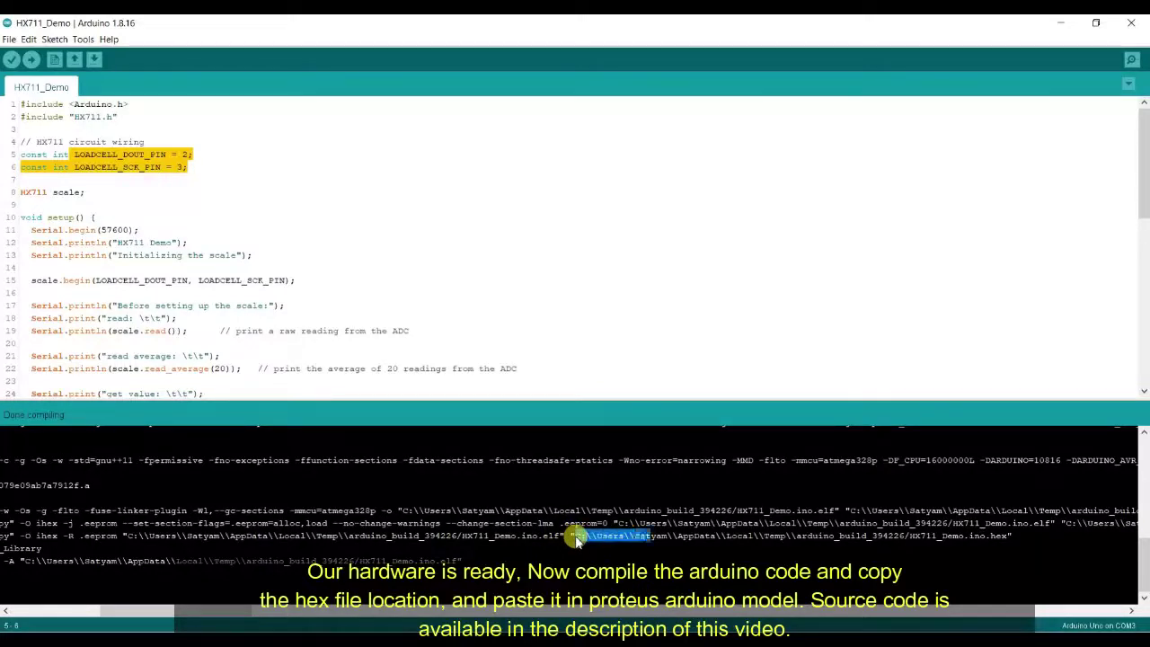
pyautogui.hotkey('shift', 'Right')
pyautogui.hotkey('shift', 'Right')
pyautogui.hotkey('shift', 'Right')
pyautogui.hotkey('shift', 'Right')
pyautogui.hotkey('shift', 'Right')
pyautogui.hotkey('shift', 'Right')
pyautogui.hotkey('shift', 'Right')
pyautogui.hotkey('shift', 'Right')
pyautogui.hotkey('shift', 'Right')
pyautogui.hotkey('shift', 'Right')
pyautogui.hotkey('shift', 'Right')
pyautogui.hotkey('shift', 'Right')
pyautogui.hotkey('shift', 'Right')
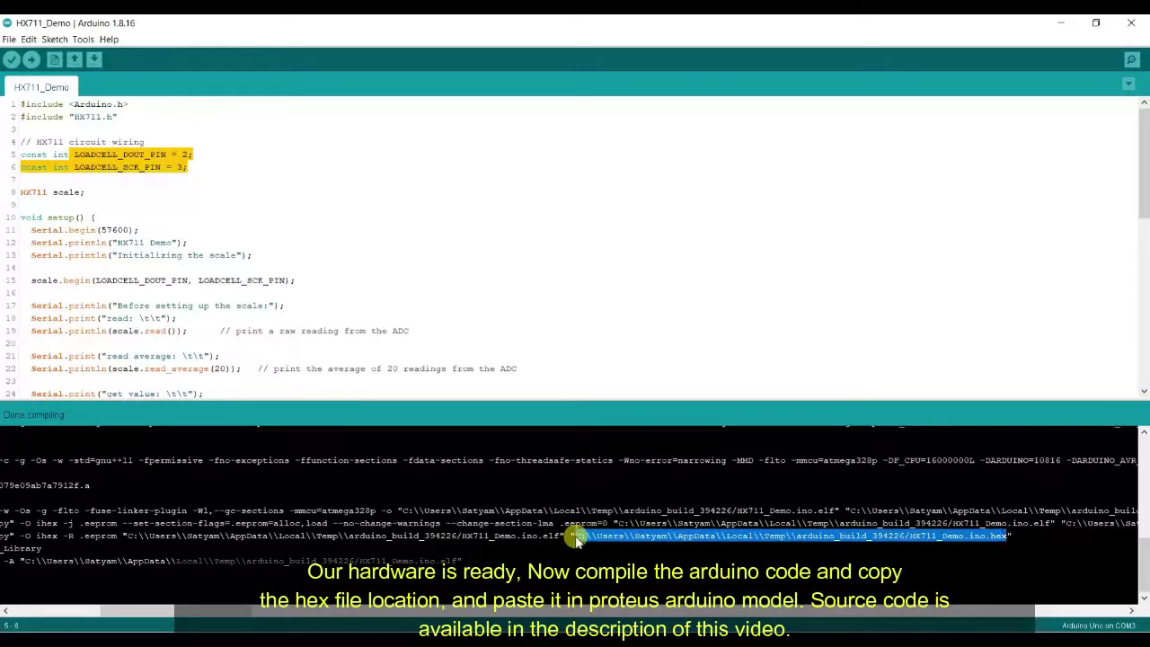
# Switch to Proteus and set the Arduino model's program file to the copied HX711_Demo.ino.hex path
pyautogui.hotkey('alt', 'Tab')
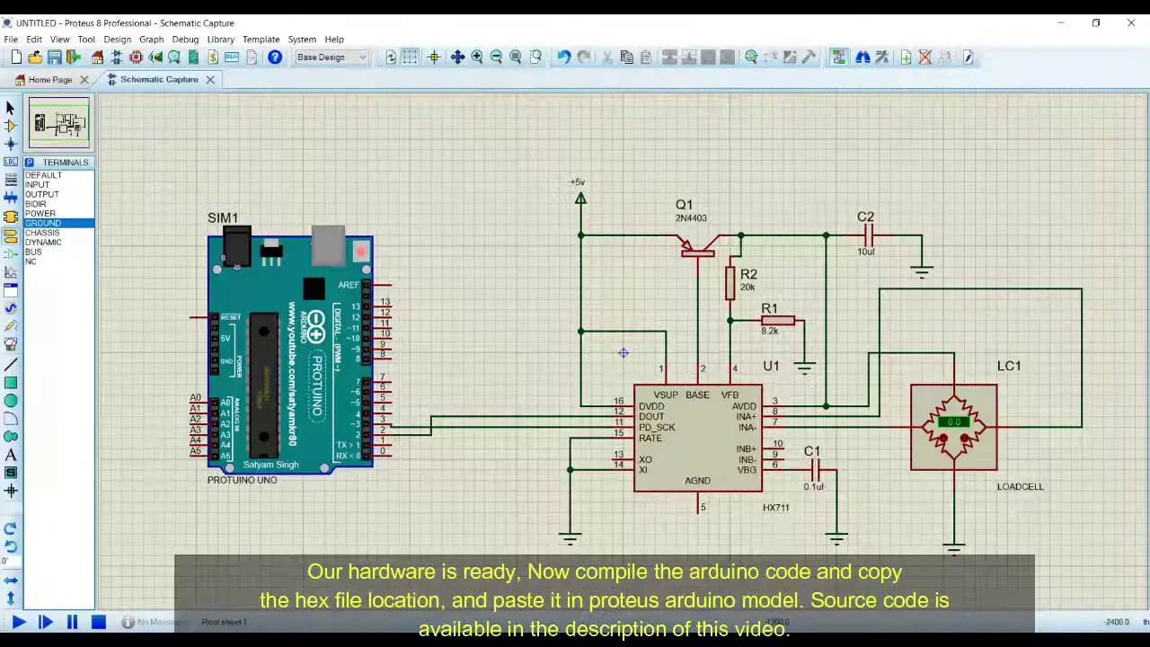
pyautogui.doubleClick(305, 431)
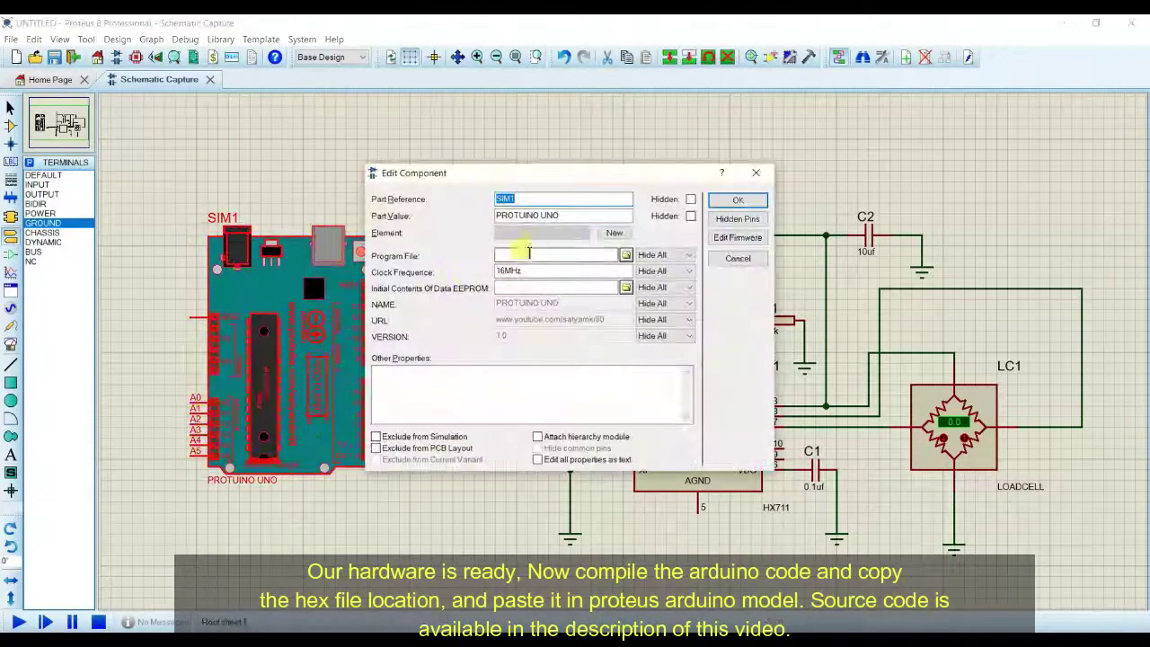
pyautogui.click(528, 256)
pyautogui.hotkey('ctrl', 'v')
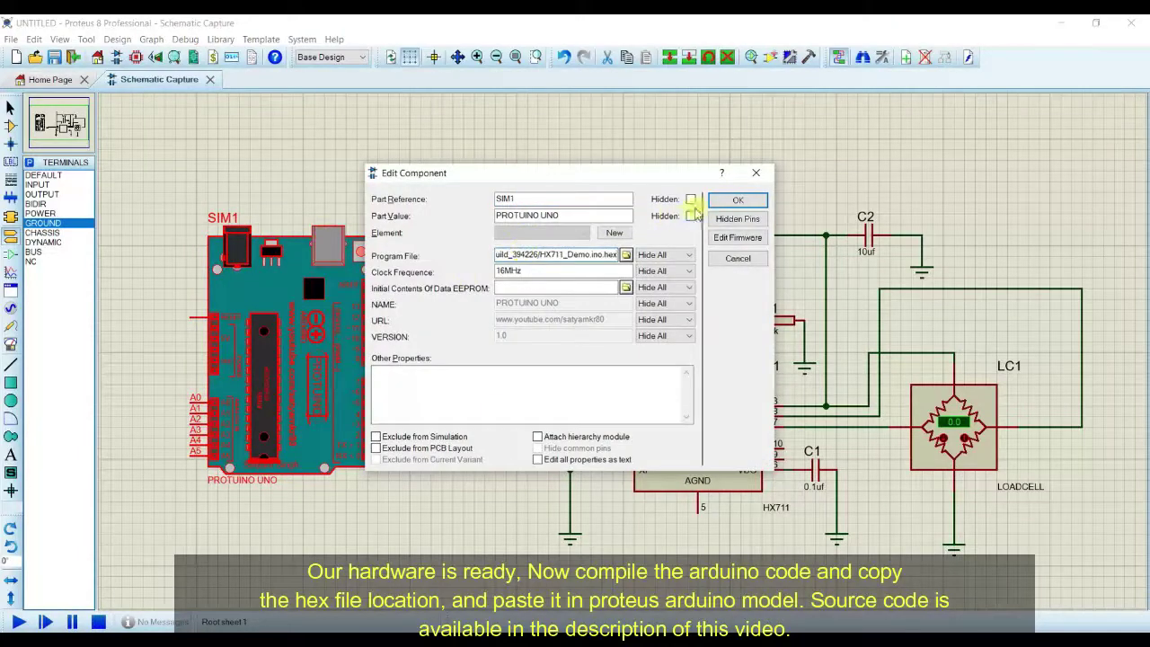
pyautogui.click(737, 200)
pyautogui.click(451, 248)
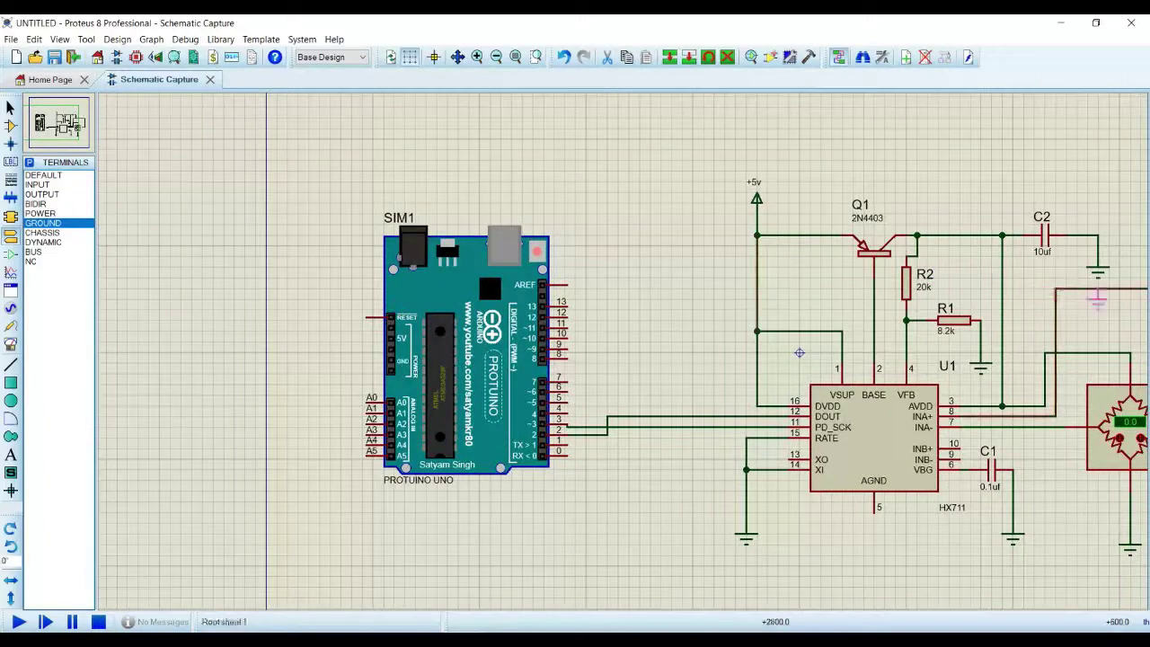
pyautogui.click(1111, 299)
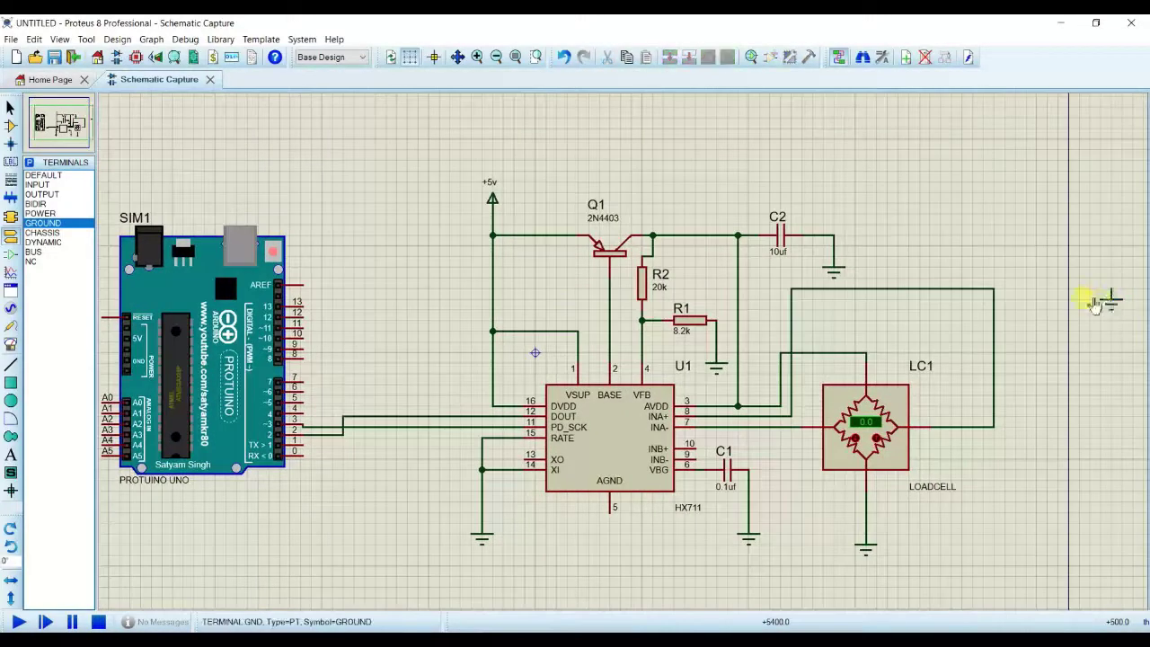
pyautogui.click(1111, 301)
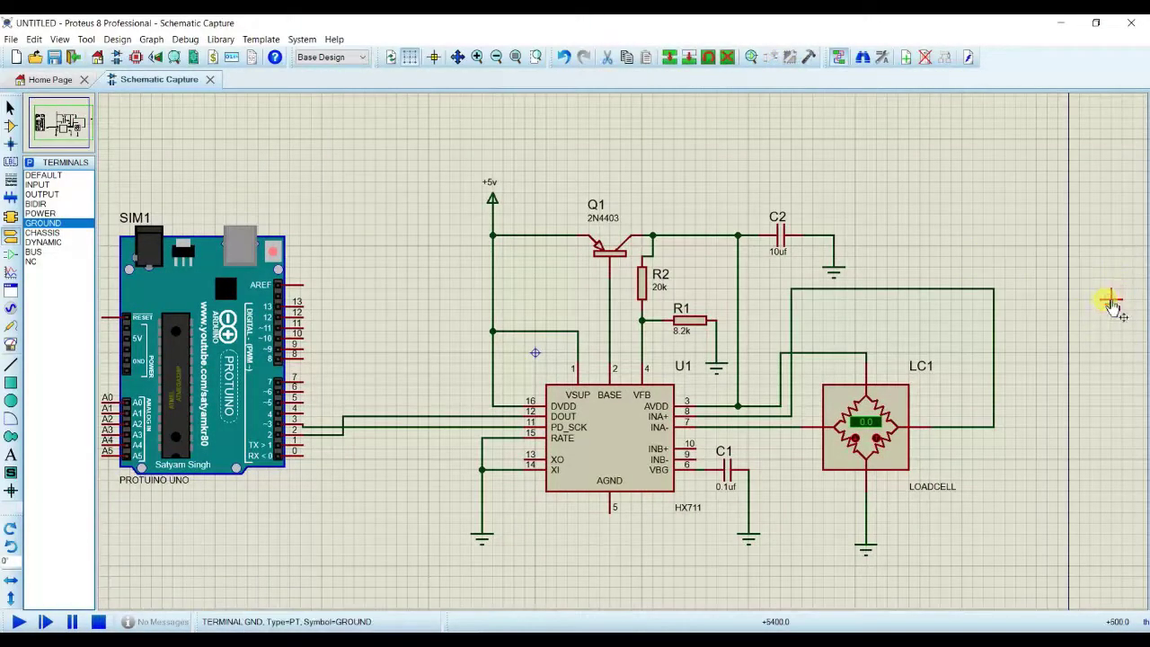
pyautogui.press('Delete')
# Place a virtual terminal below the circuit, between the Arduino and the HX711, and wire its RXD pin to Arduino TX pin 1
pyautogui.click(63, 120)
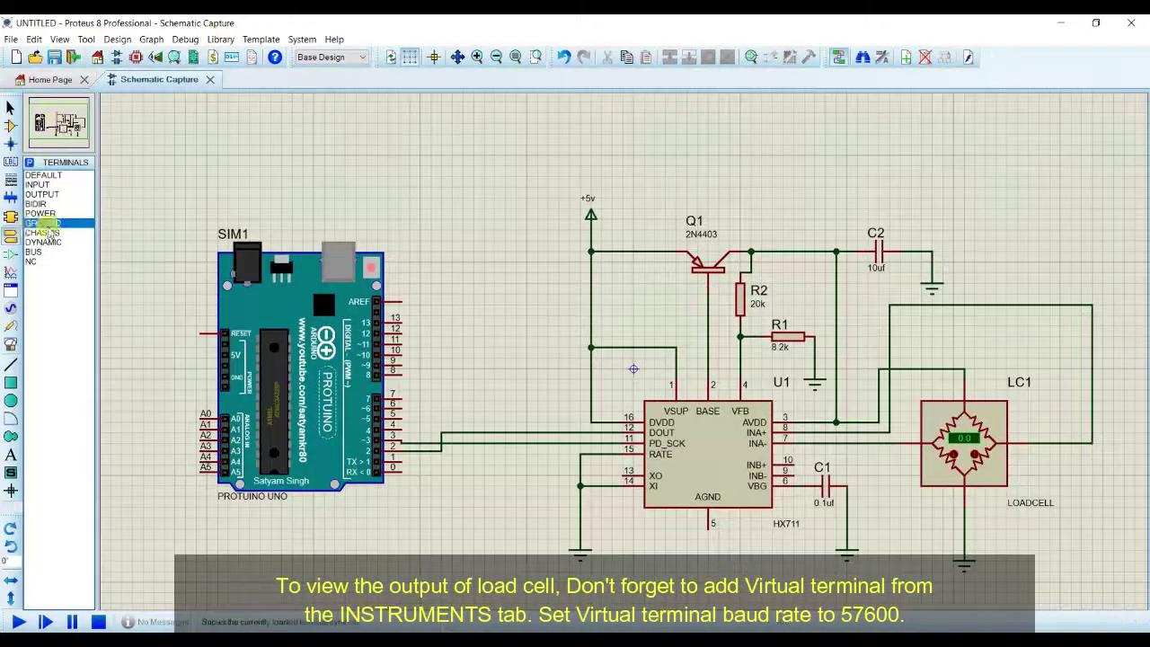
pyautogui.click(10, 343)
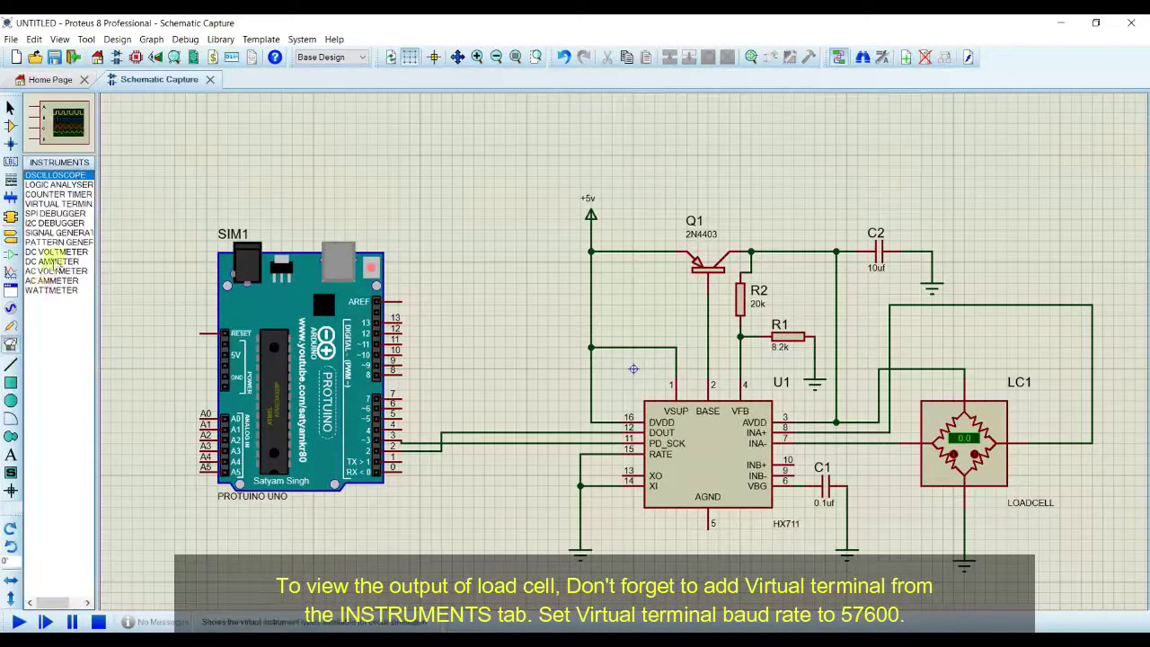
pyautogui.click(52, 205)
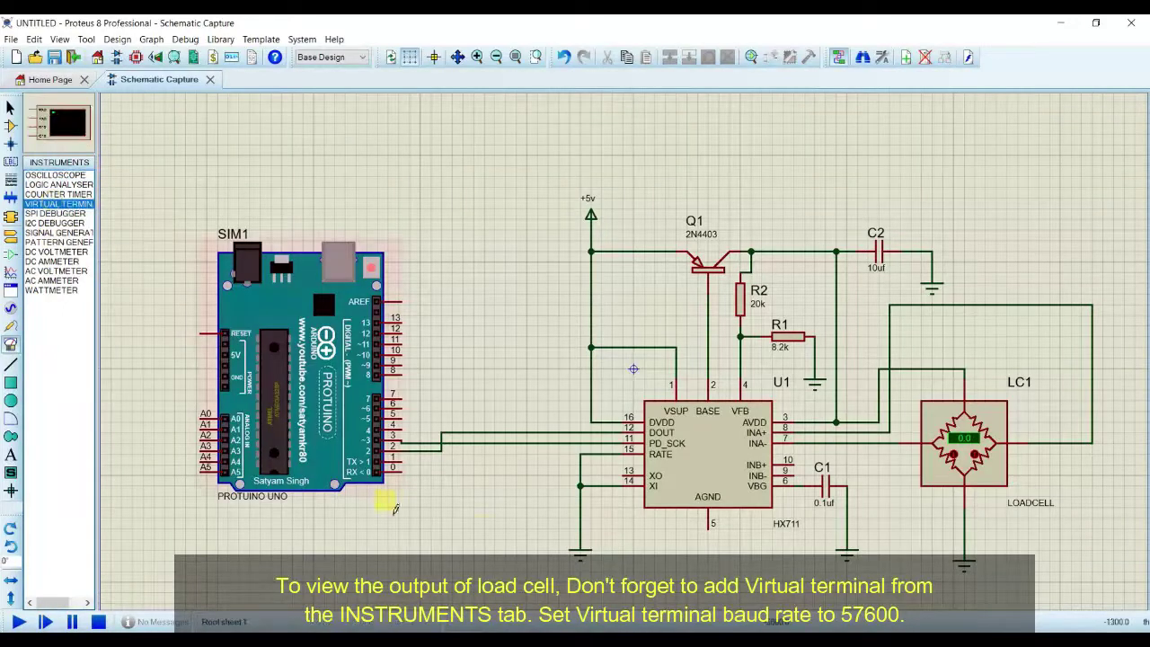
pyautogui.click(493, 537)
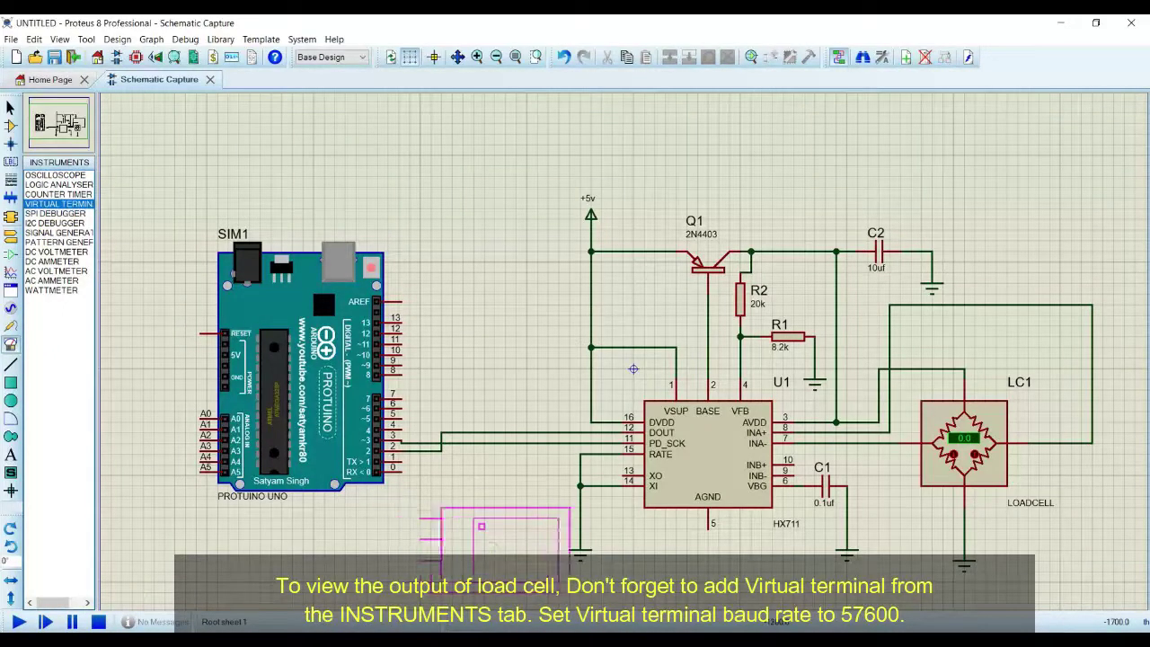
pyautogui.click(524, 539)
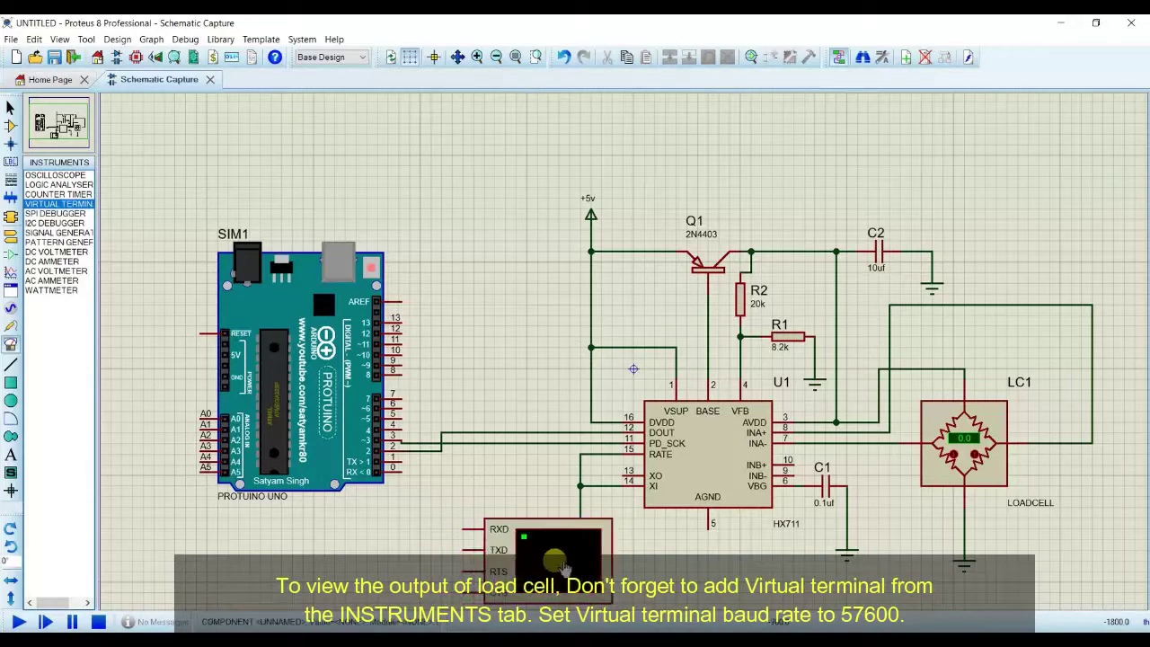
pyautogui.click(406, 458)
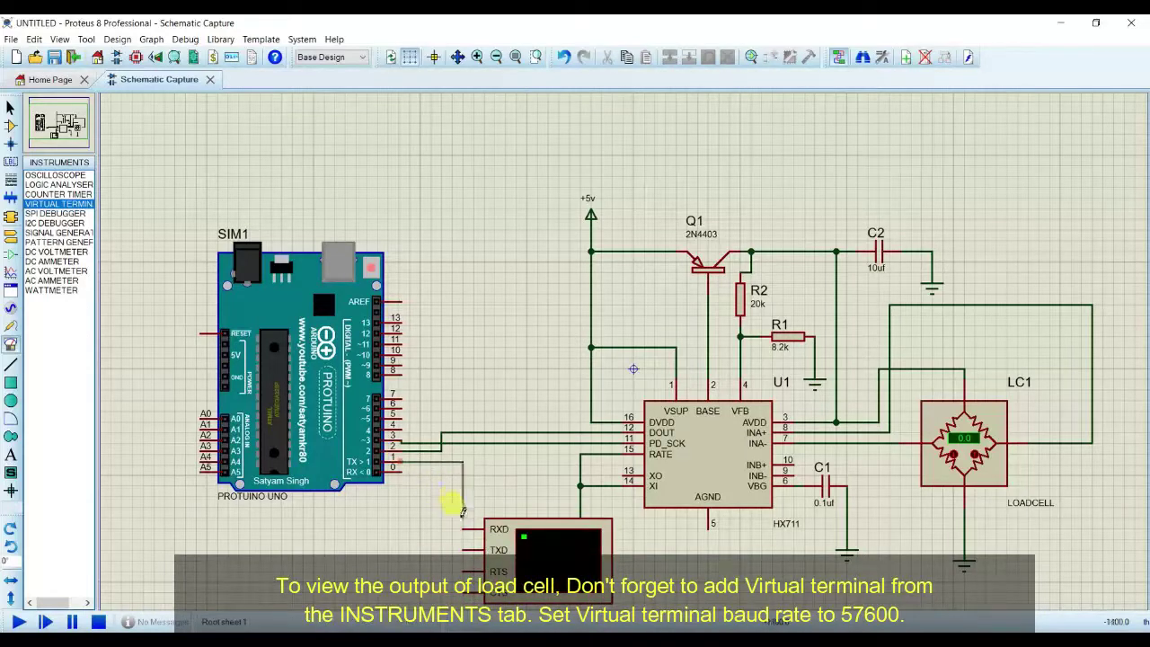
pyautogui.click(460, 520)
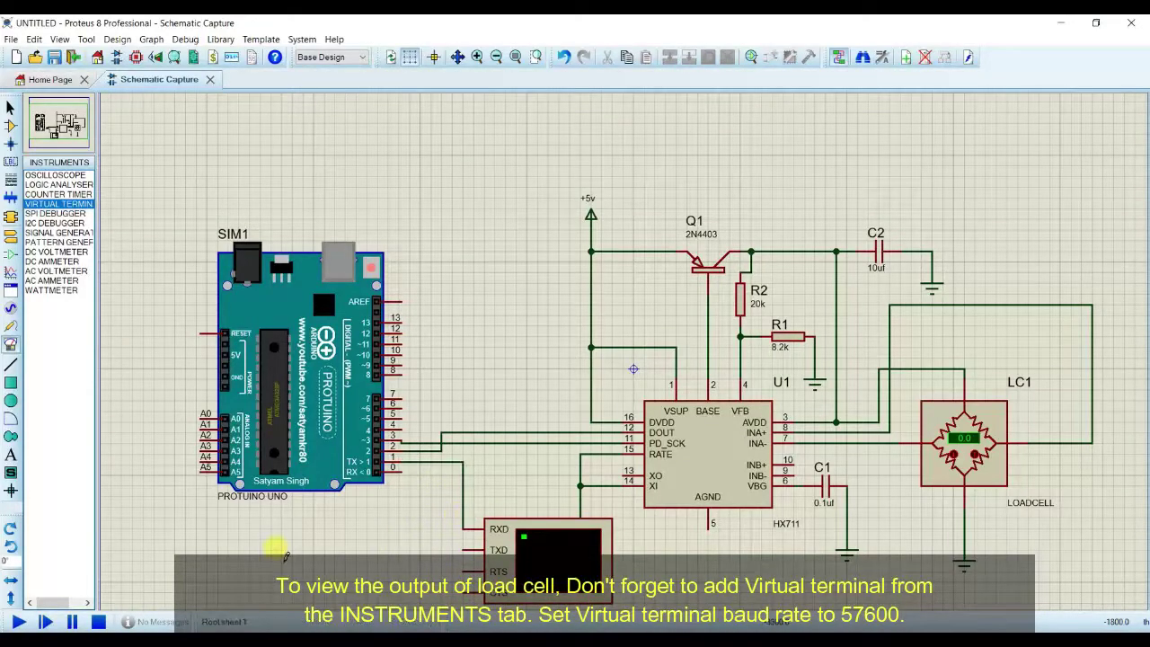
# Set the virtual terminal's baud rate to 57600
pyautogui.doubleClick(512, 557)
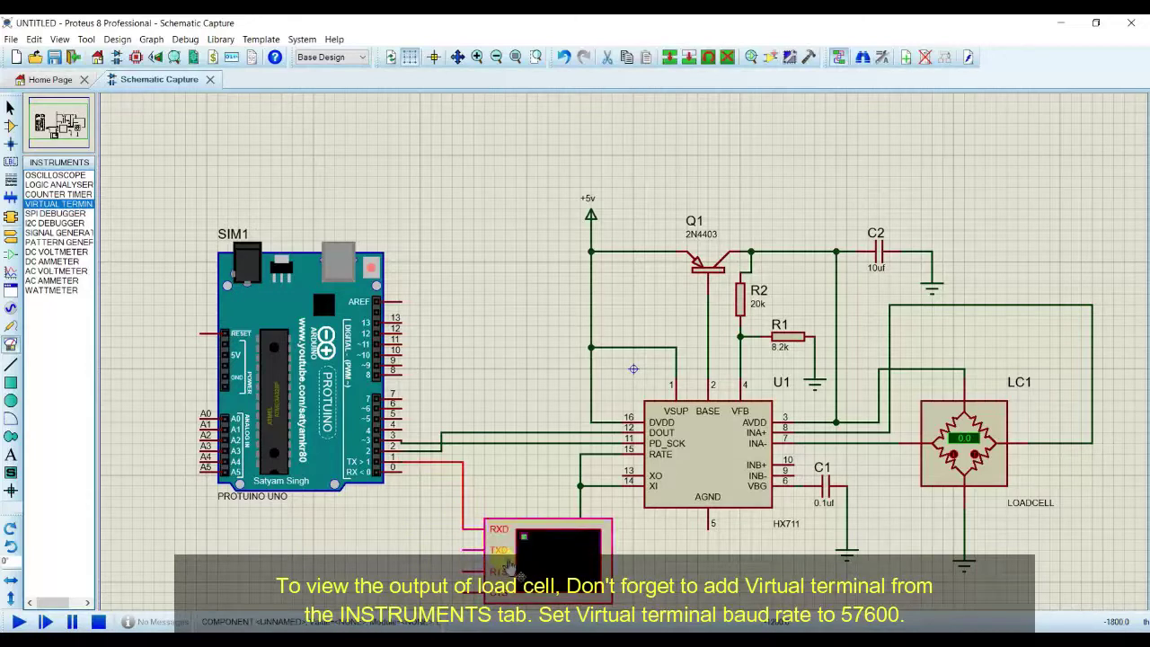
pyautogui.click(612, 247)
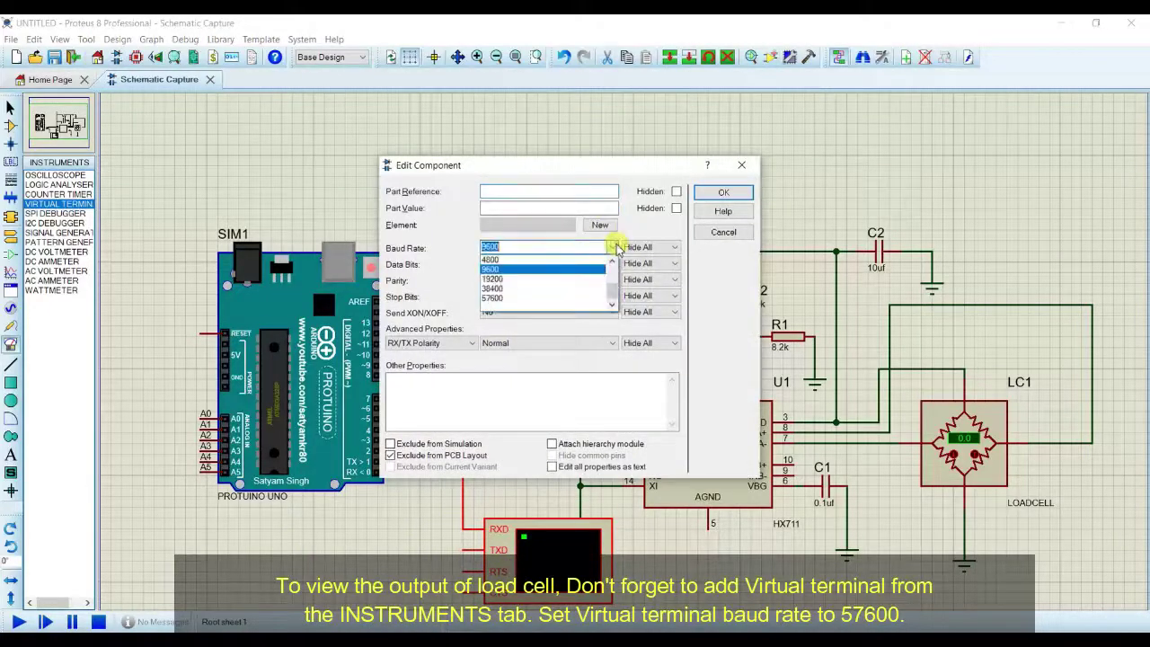
pyautogui.click(577, 300)
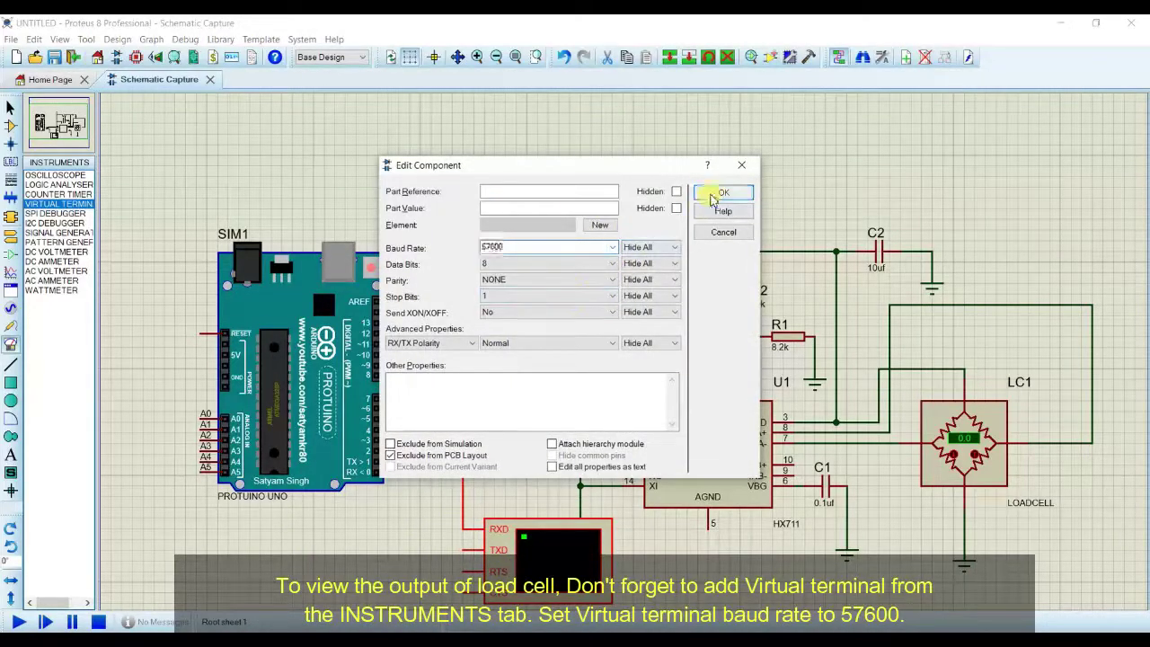
pyautogui.click(723, 192)
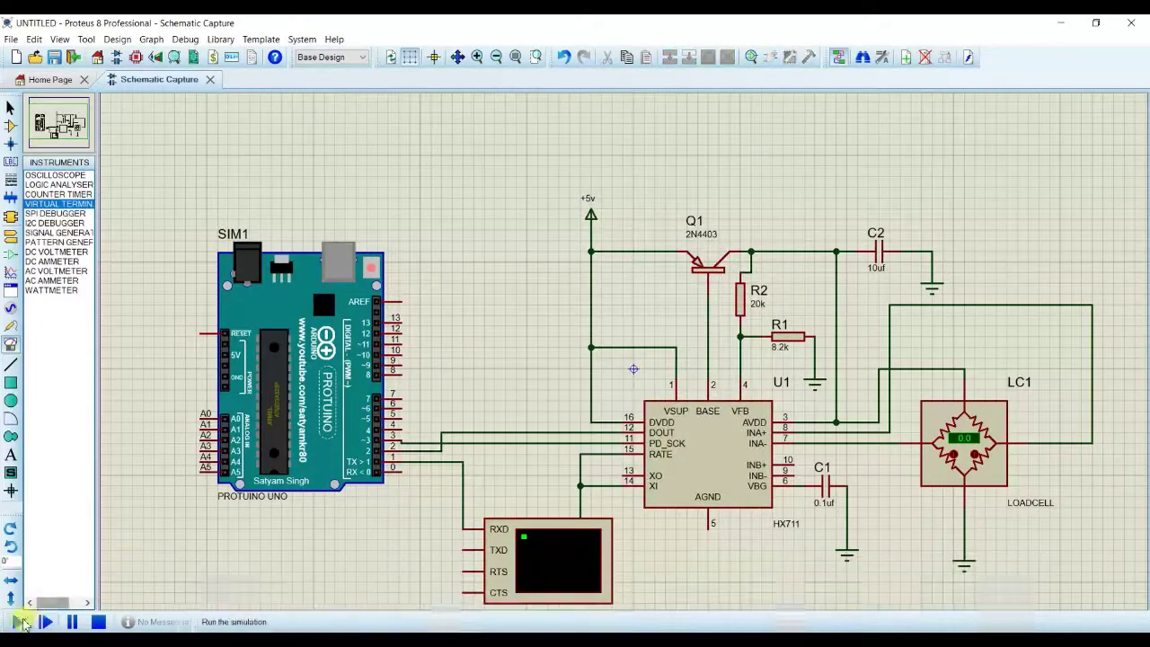
# Run the simulation and move the Virtual Terminal window away from the Arduino to above the load cell
pyautogui.click(18, 622)
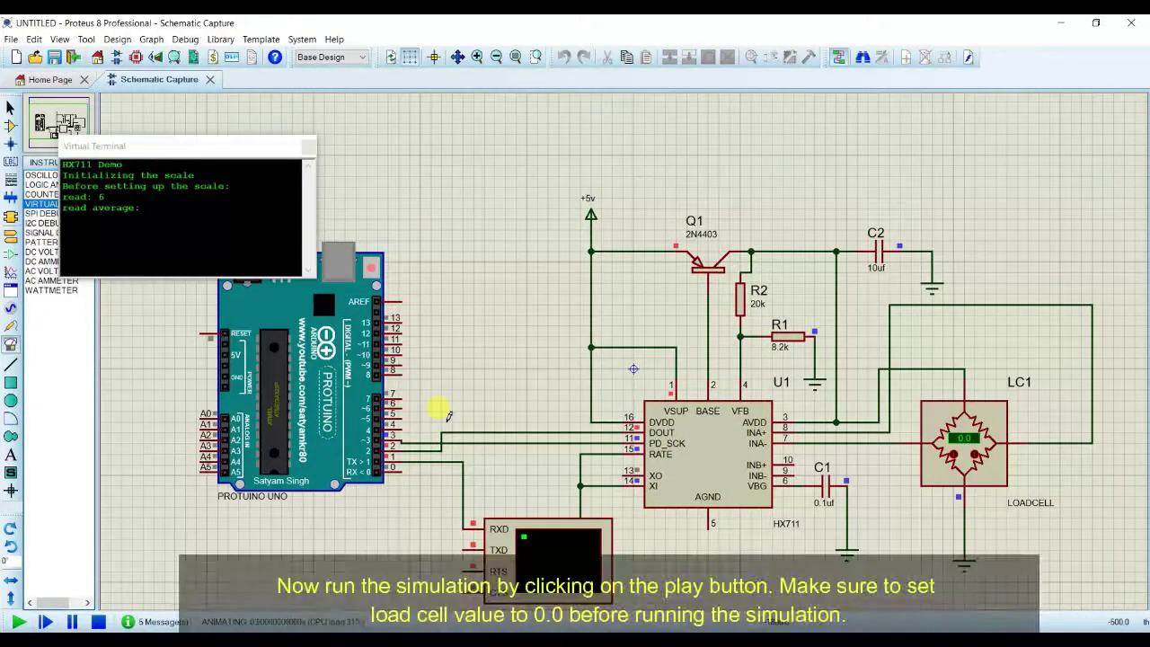
pyautogui.click(215, 153)
pyautogui.moveTo(215, 155); pyautogui.dragTo(961, 134)
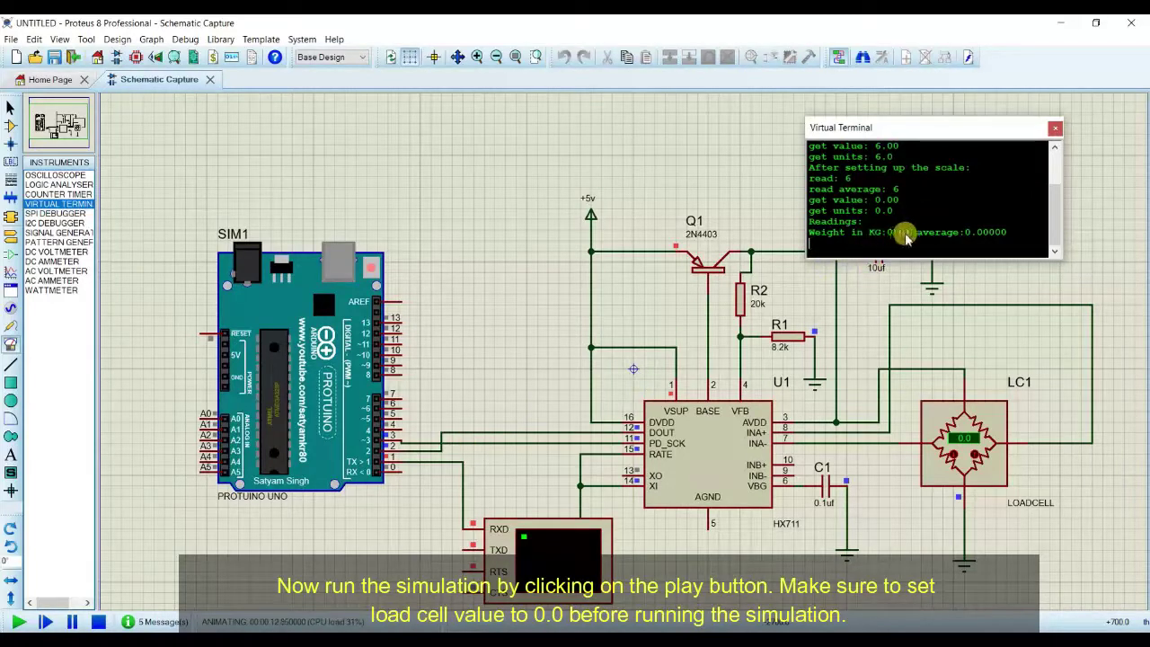
# Raise the load cell value to 1.0, move the Virtual Terminal window above the Arduino, and raise the load to 5.0
pyautogui.click(977, 455)
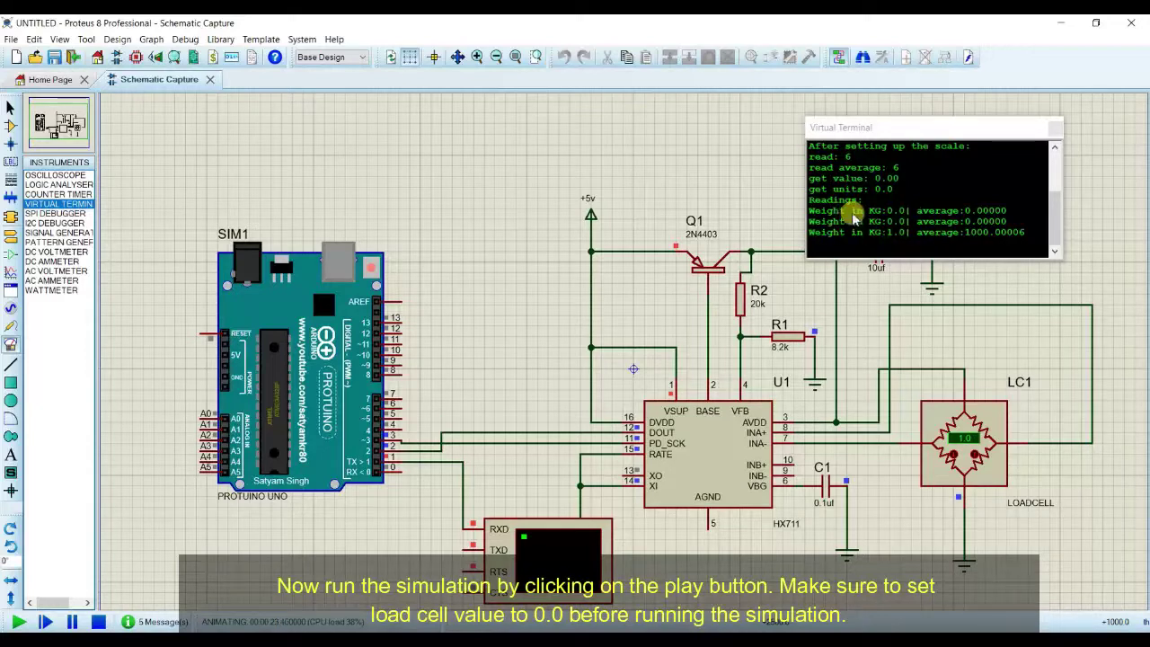
pyautogui.moveTo(871, 132); pyautogui.dragTo(373, 106)
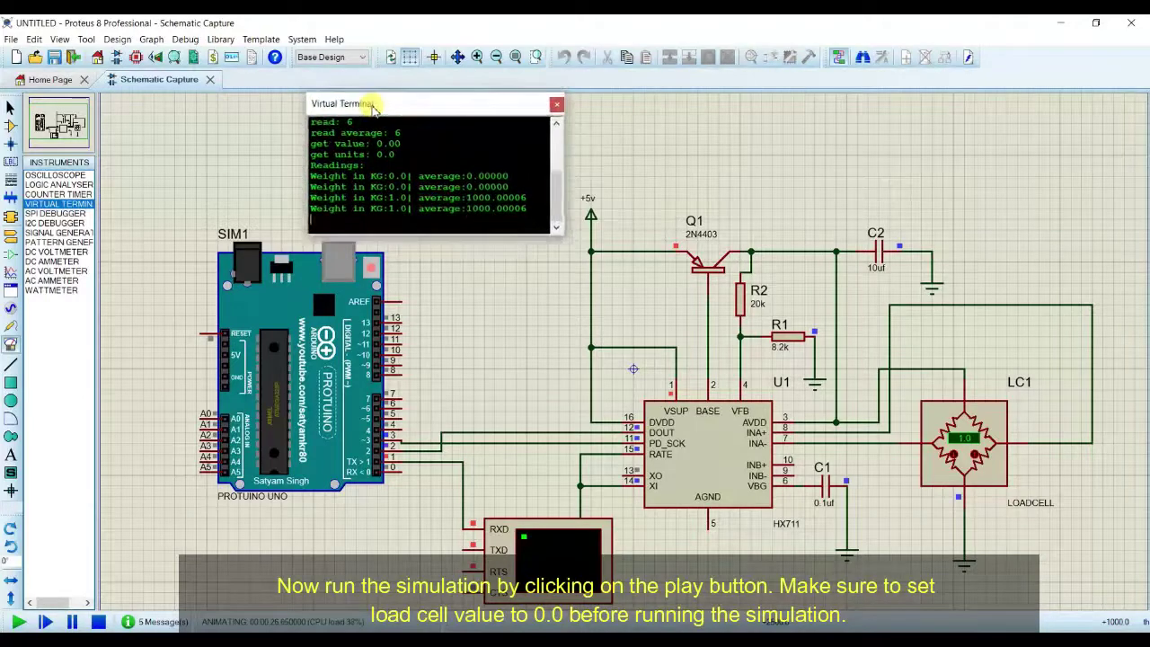
pyautogui.click(975, 455)
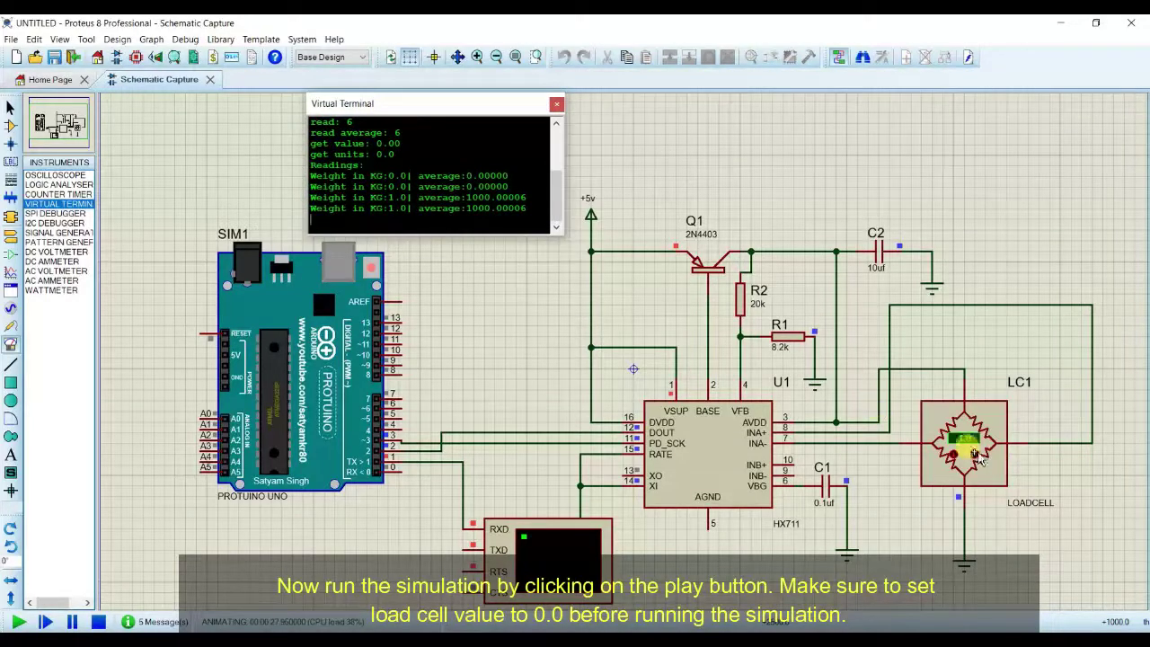
pyautogui.click(975, 455)
pyautogui.click(975, 455)
pyautogui.click(975, 455)
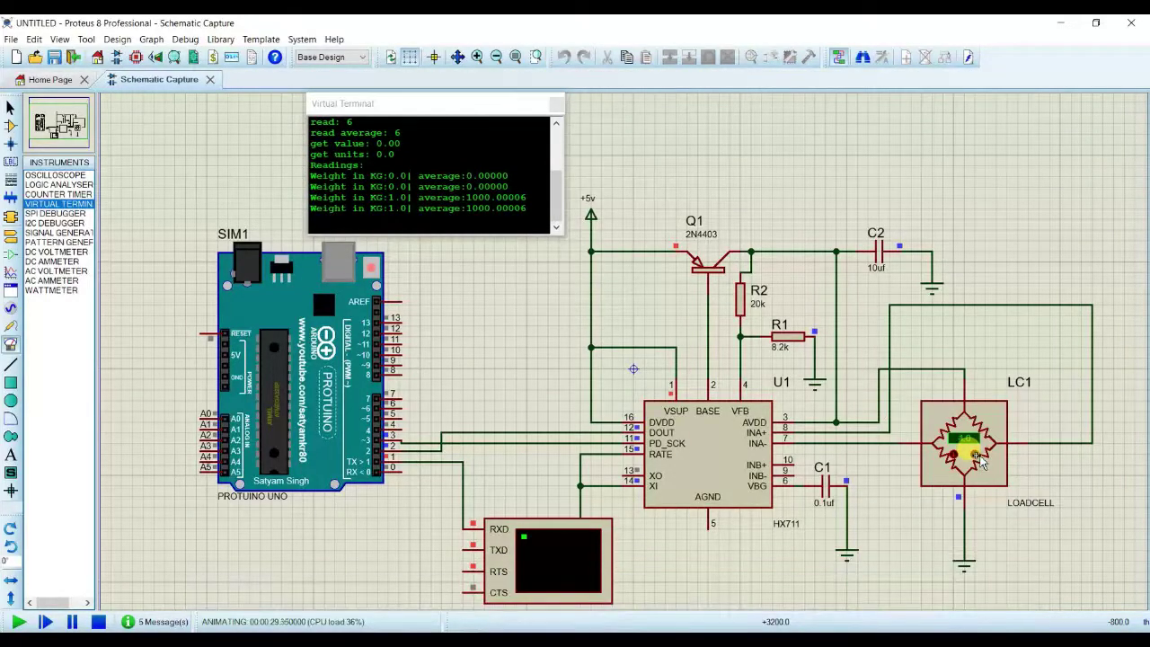
pyautogui.click(975, 455)
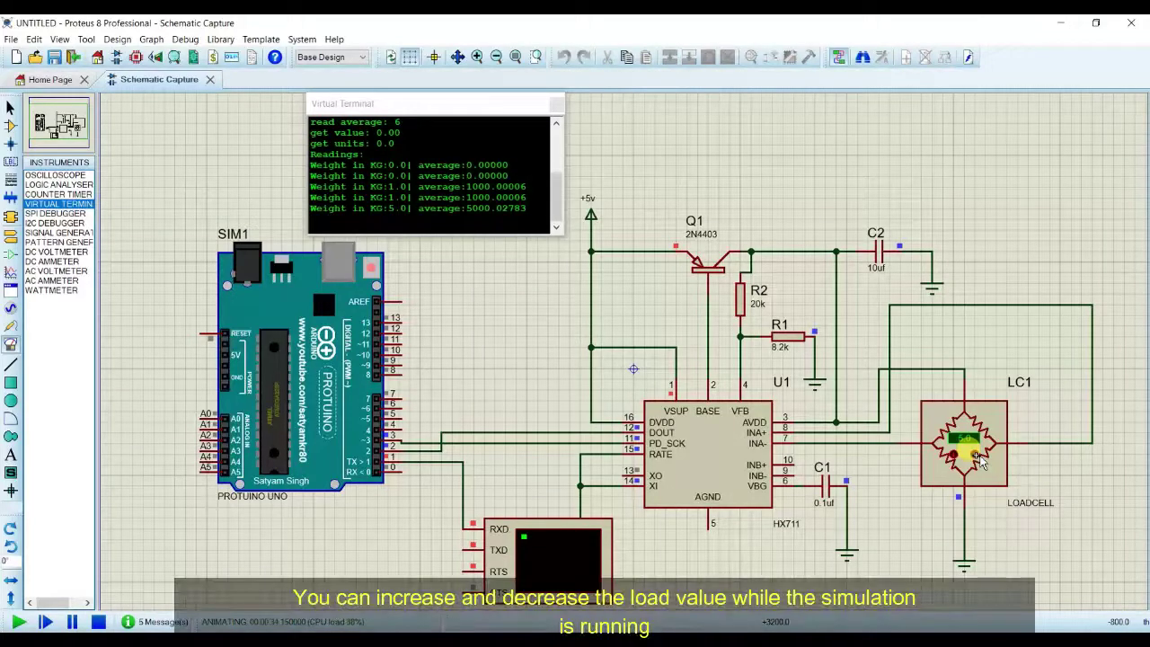
# Lower the load cell value to 0.0 and on to -2.0, and stop the simulation
pyautogui.click(952, 456)
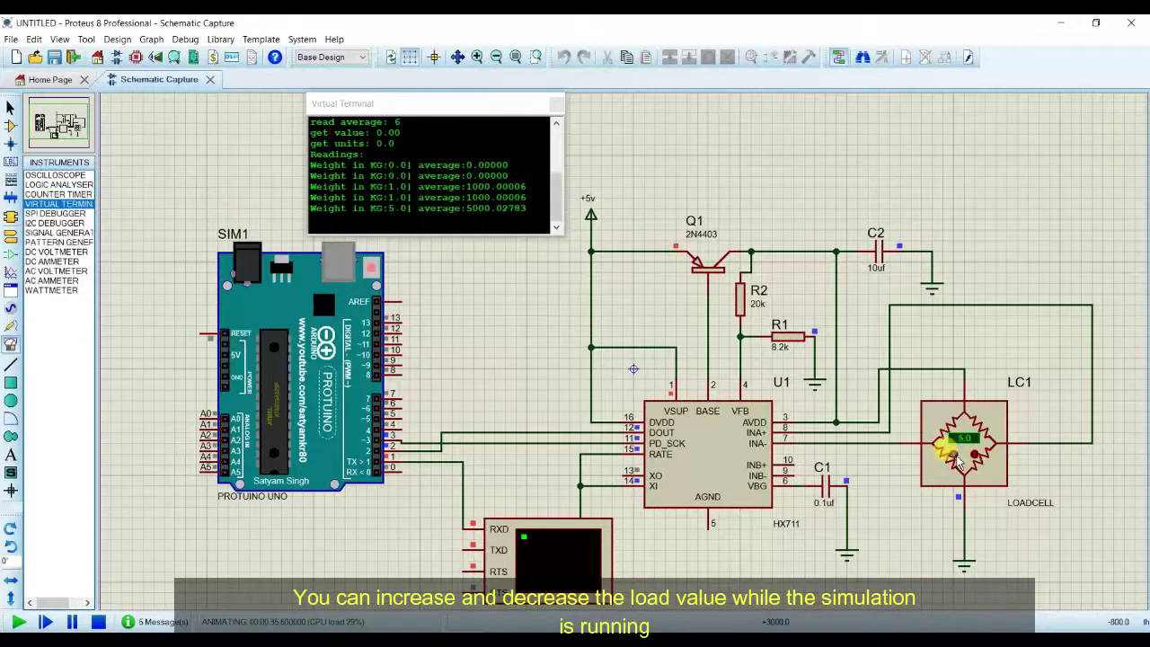
pyautogui.click(955, 458)
pyautogui.click(955, 458)
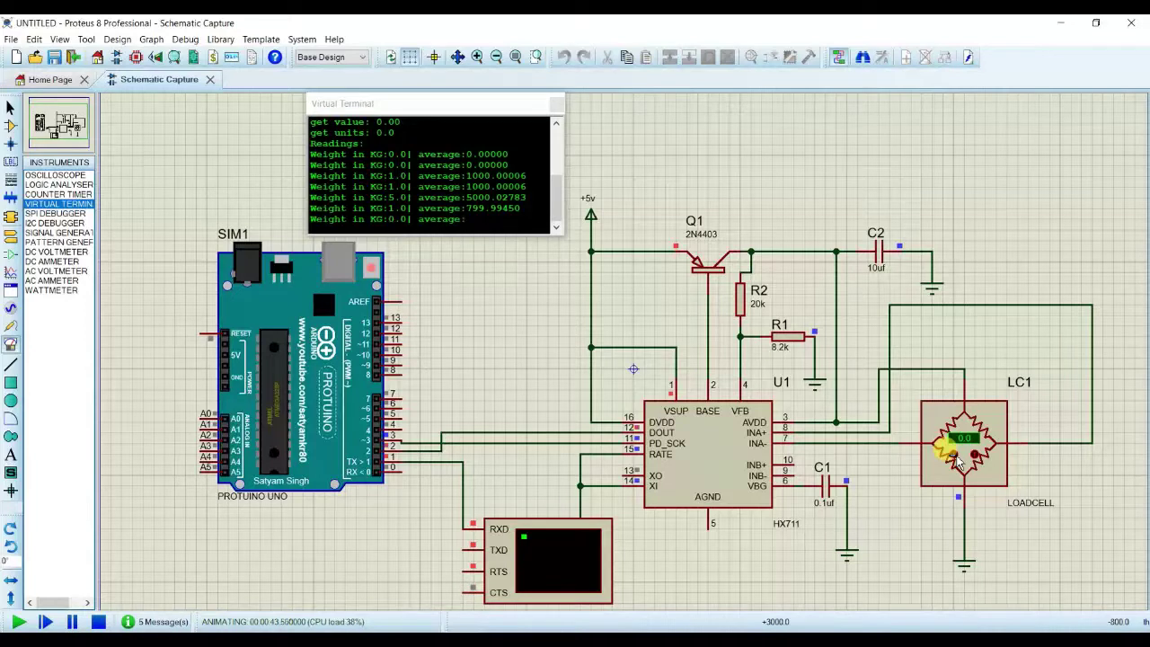
pyautogui.click(955, 458)
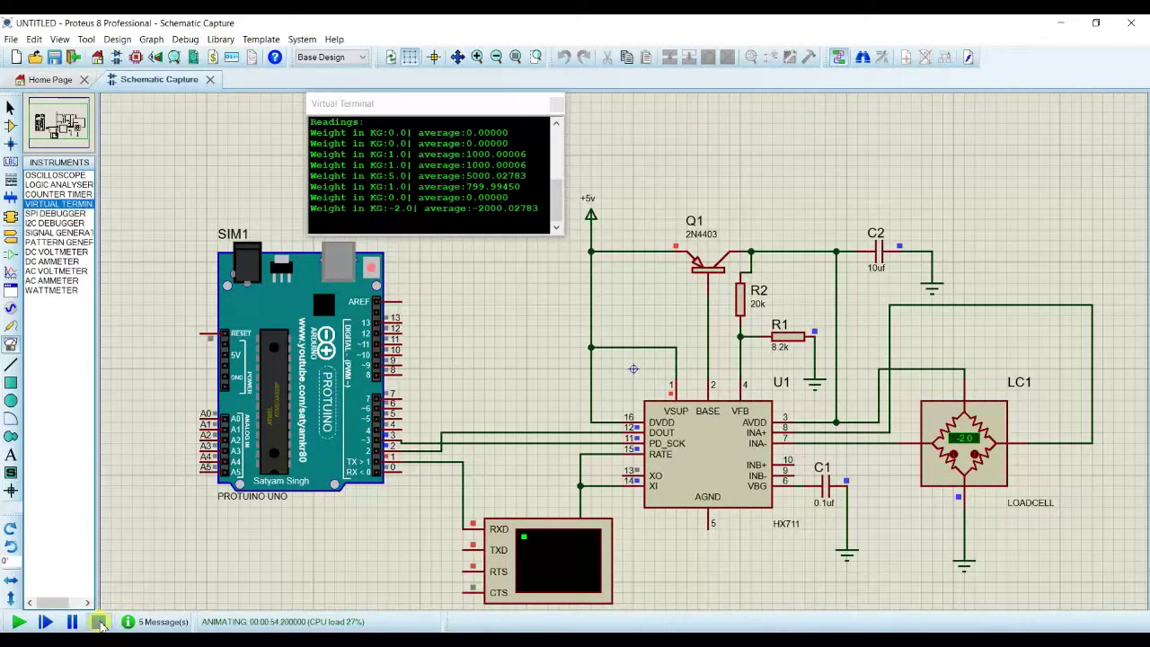
pyautogui.click(99, 621)
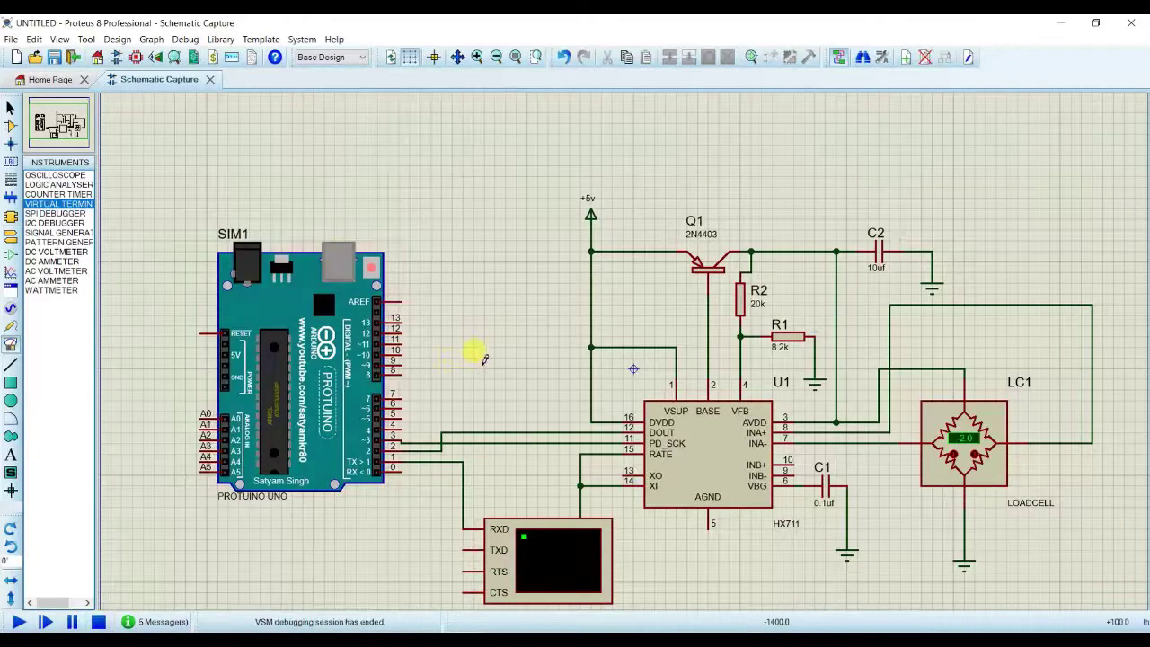
# Switch to the HX711_Demo sketch in the Arduino IDE and check the calibration value in the active set_scale call
pyautogui.hotkey('alt', 'Tab')
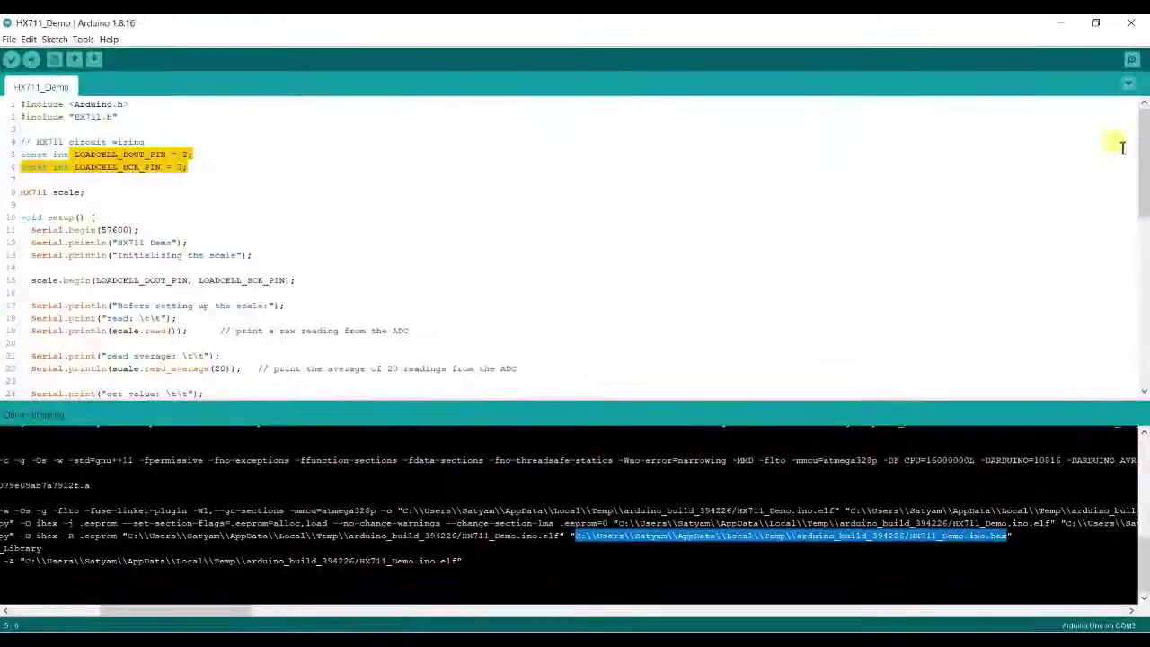
pyautogui.moveTo(1140, 149); pyautogui.dragTo(1143, 250)
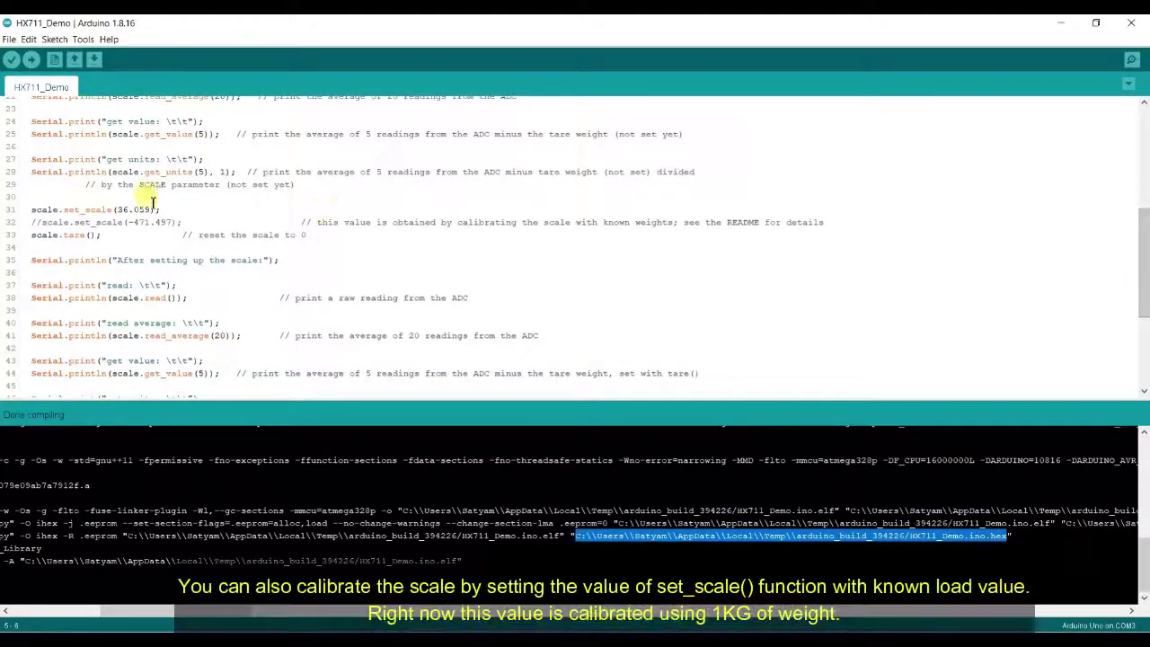
pyautogui.moveTo(153, 209); pyautogui.dragTo(119, 212)
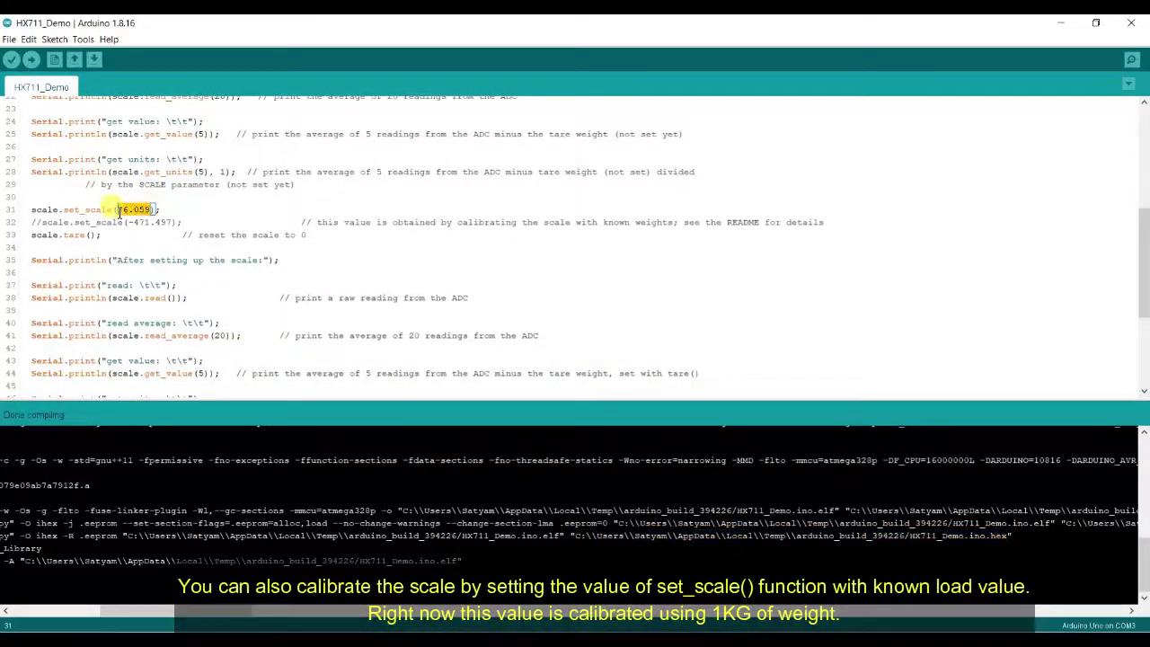
pyautogui.click(209, 220)
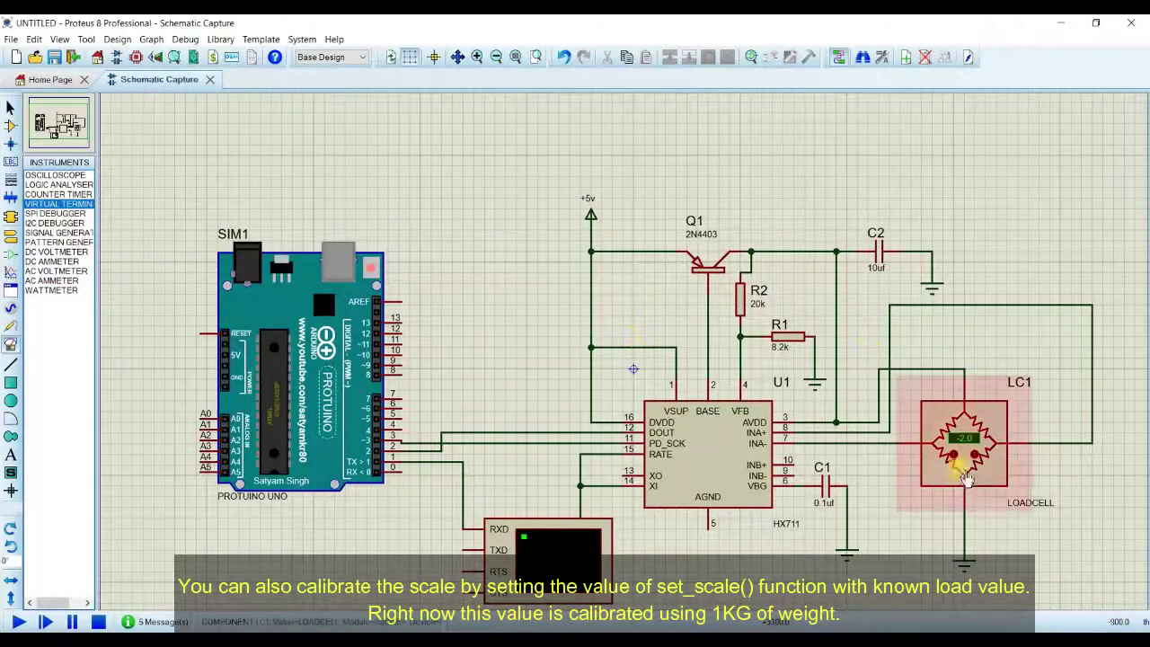
# Switch back to Proteus and reset the load cell value to 0.0
pyautogui.click(973, 455)
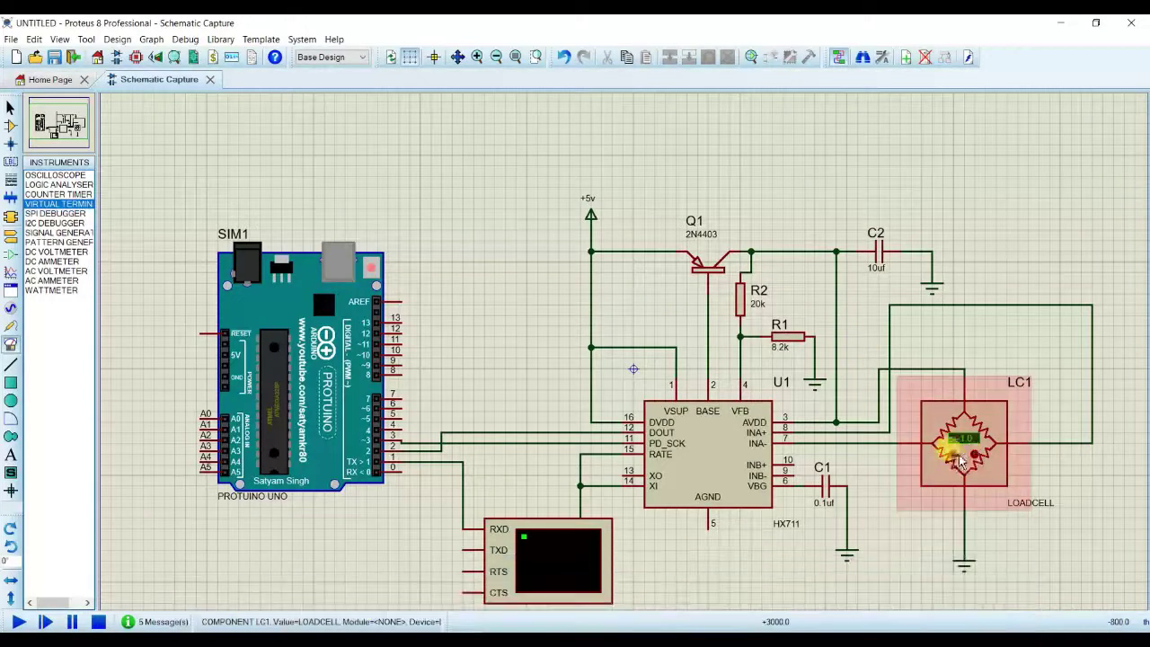
pyautogui.click(955, 456)
pyautogui.click(956, 457)
pyautogui.click(956, 456)
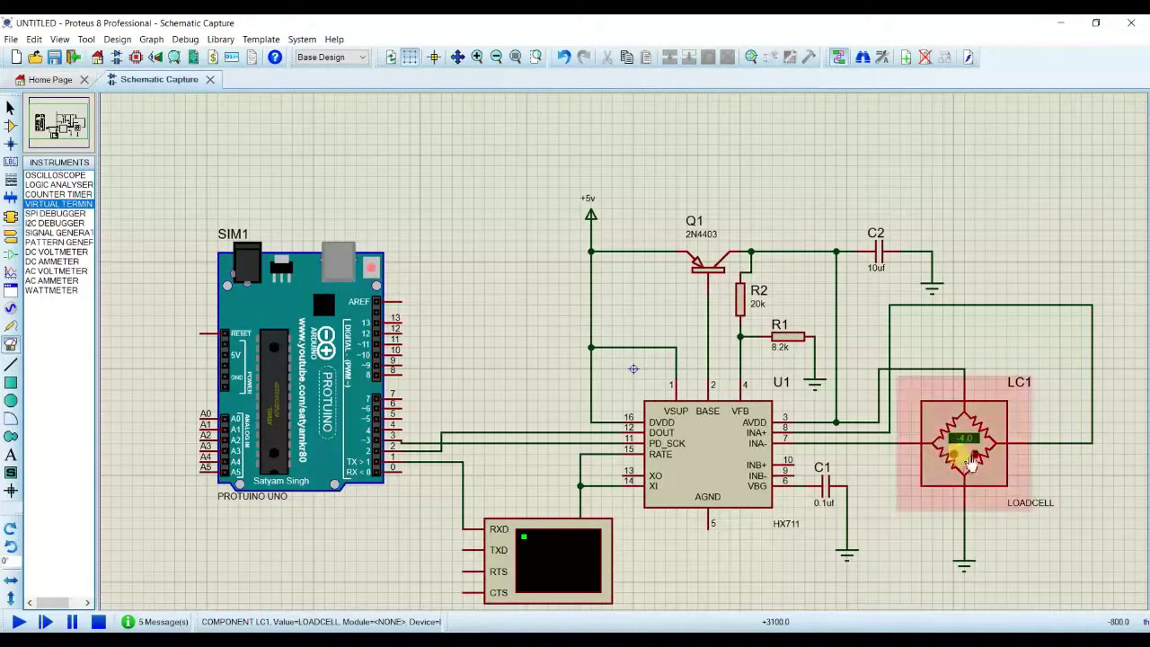
pyautogui.click(973, 456)
pyautogui.click(975, 455)
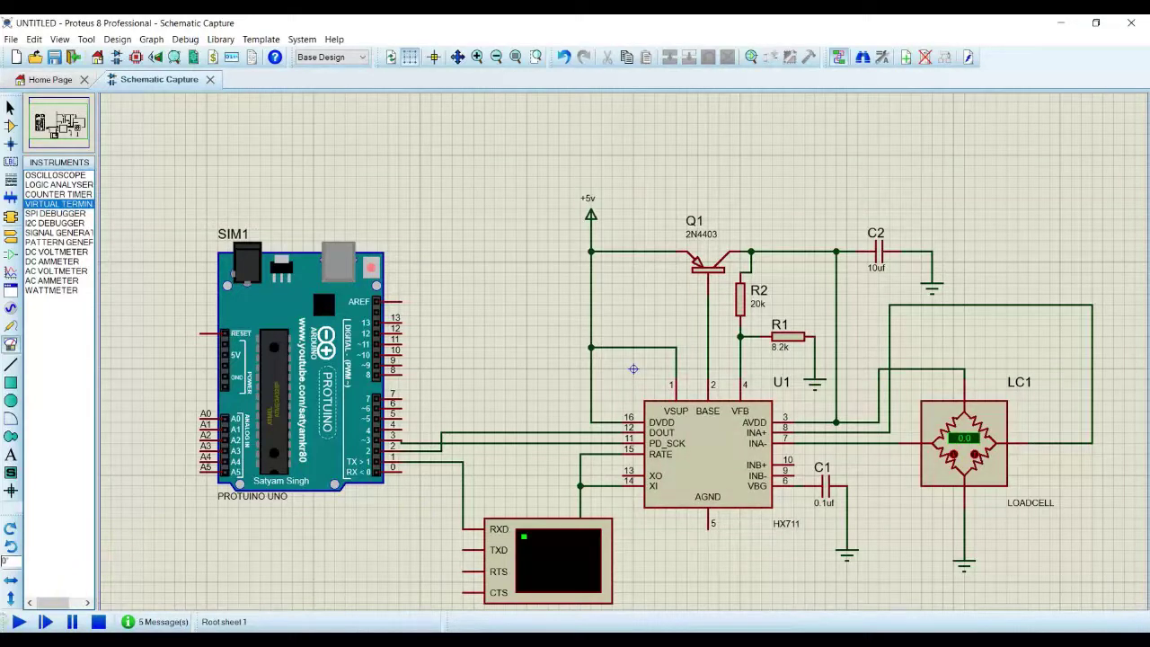
# Rerun the simulation, raise the load cell value to 6.0 while it runs, and stop it
pyautogui.click(18, 622)
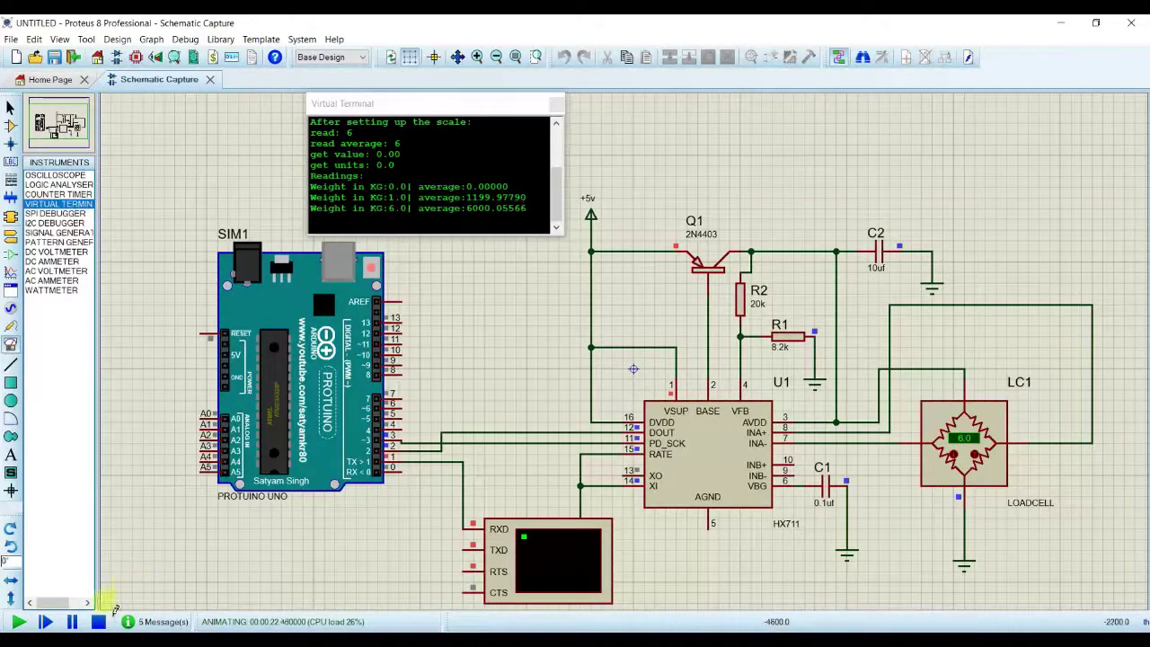
pyautogui.click(98, 620)
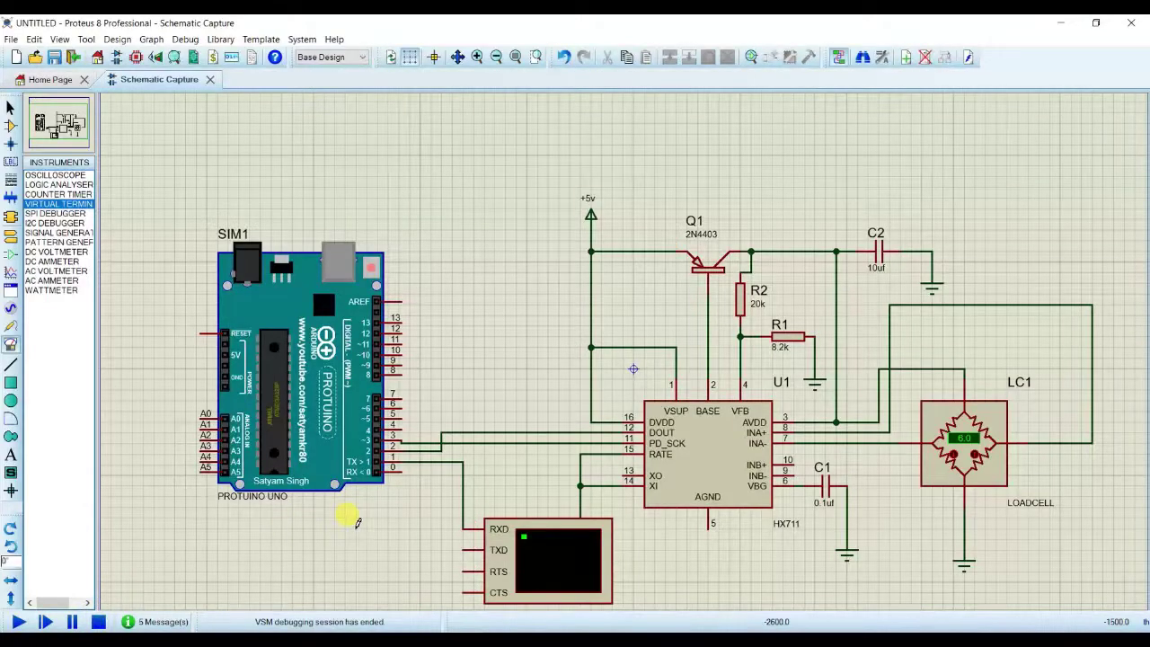